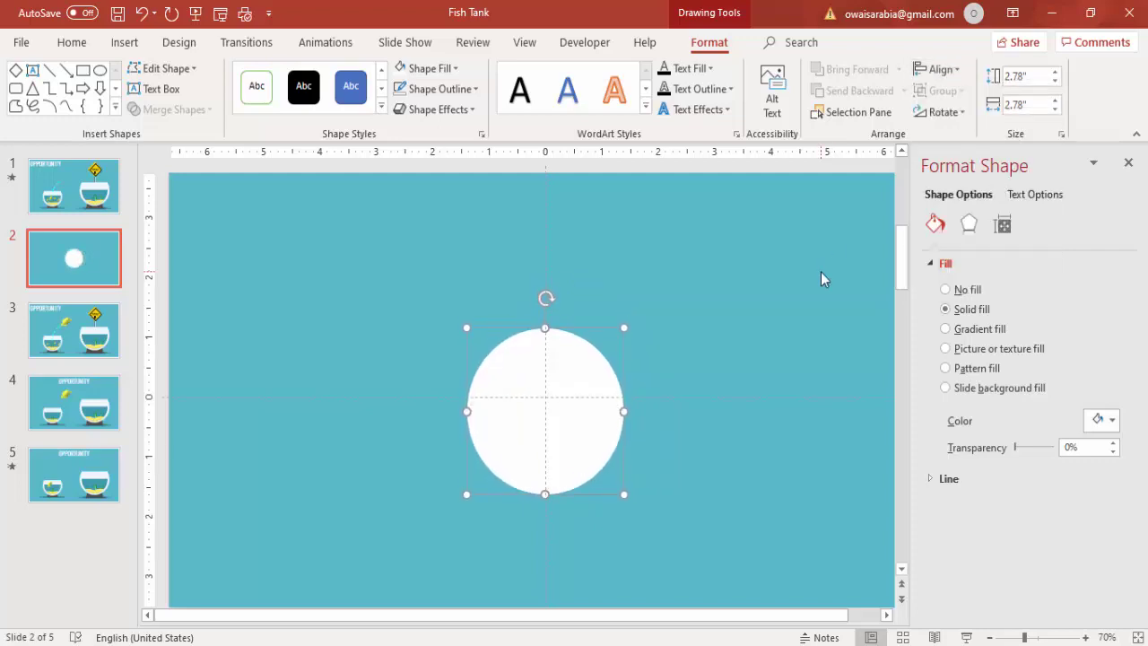
key(Down)
key(Down)
key(Down)
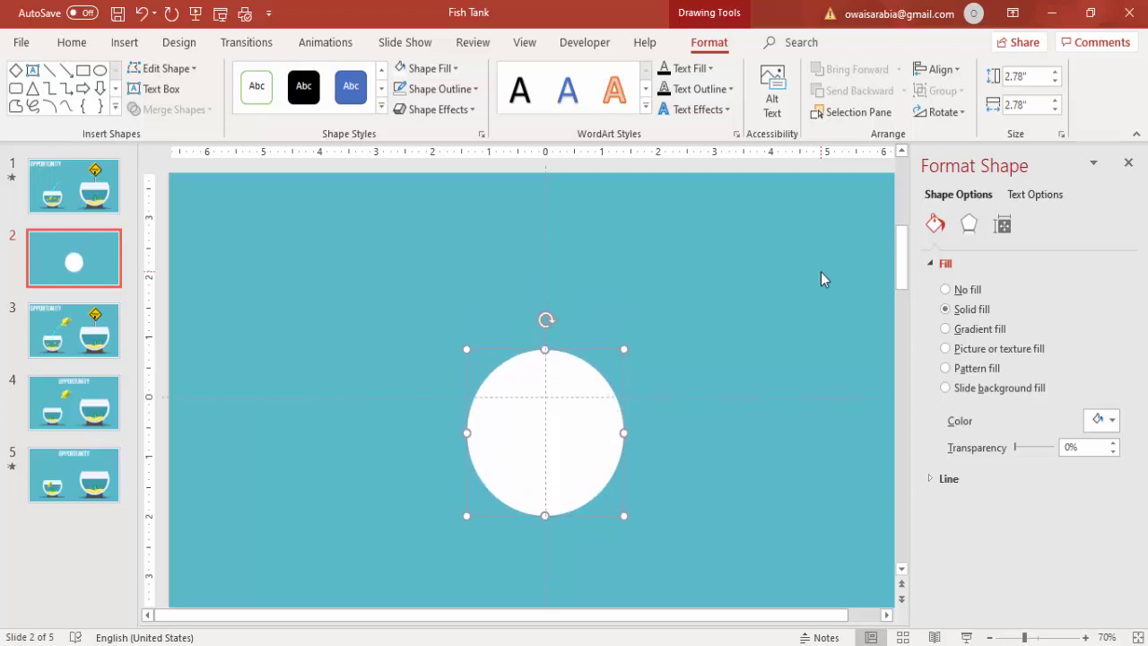
Duplicate the white circle and fill the copy teal
click(749, 280)
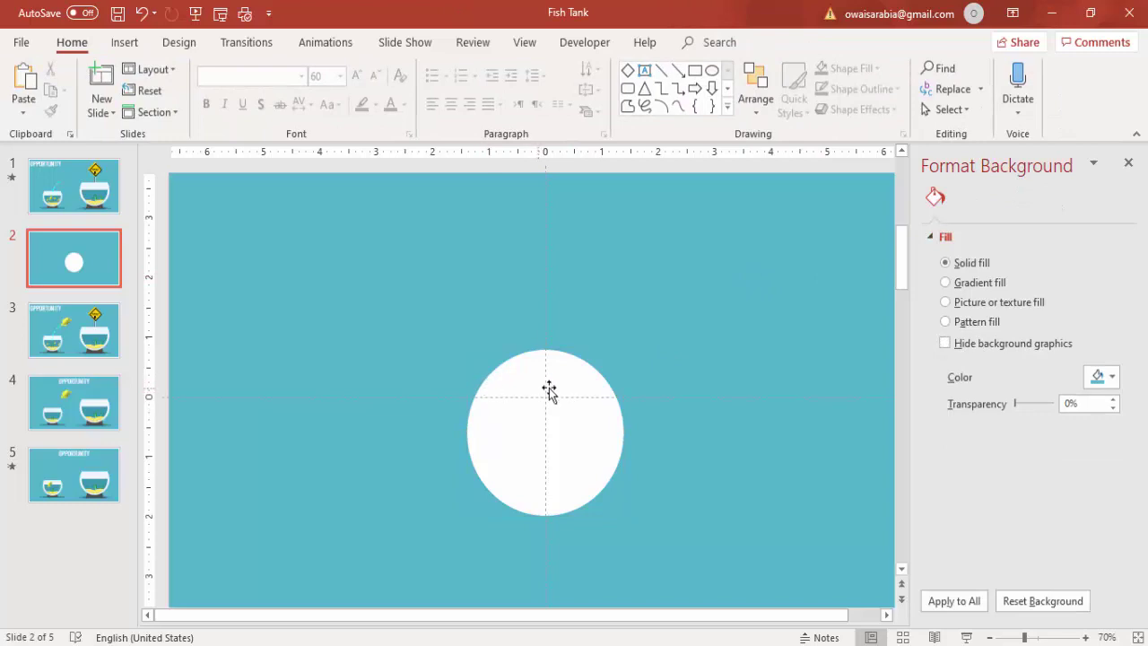
click(583, 377)
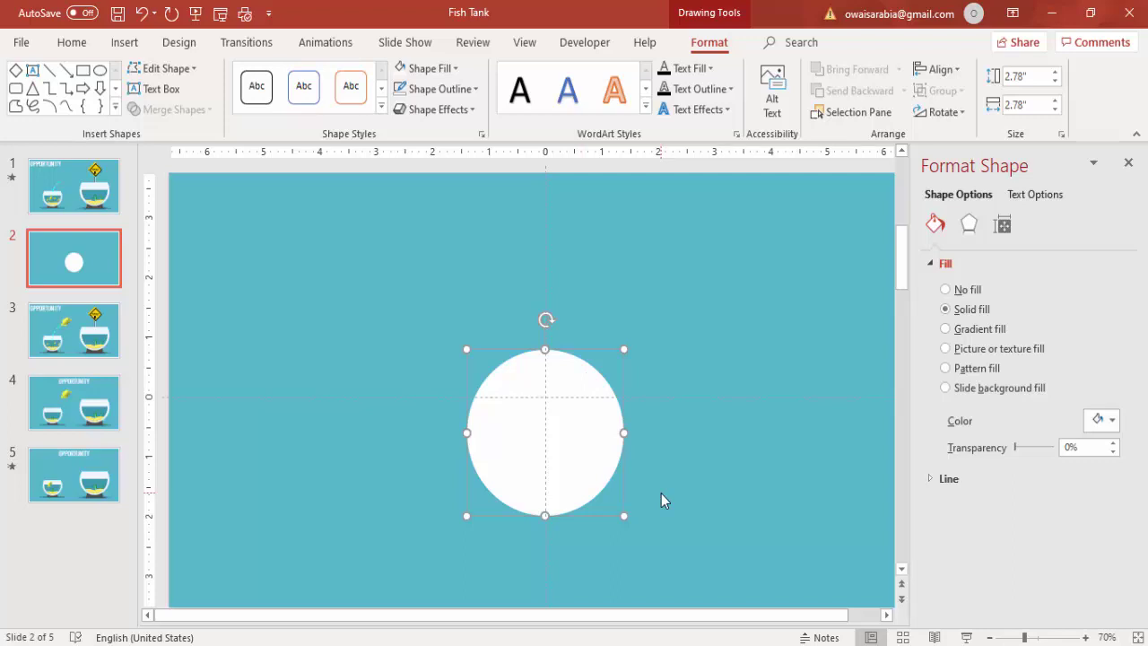
drag(607, 457, 673, 387)
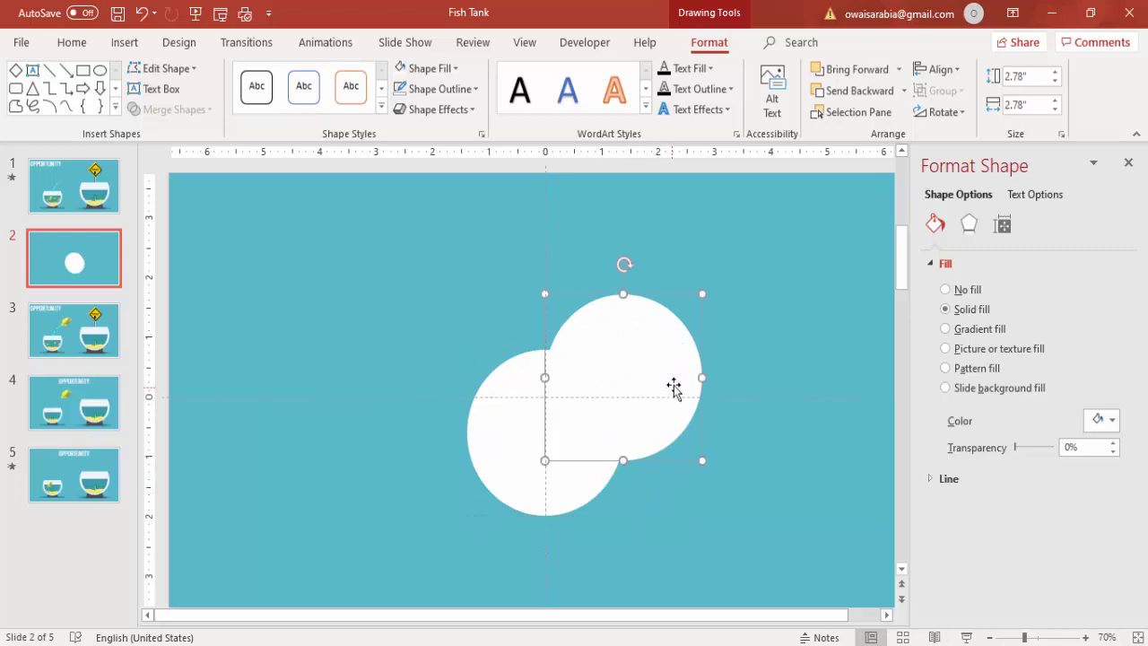
click(1096, 421)
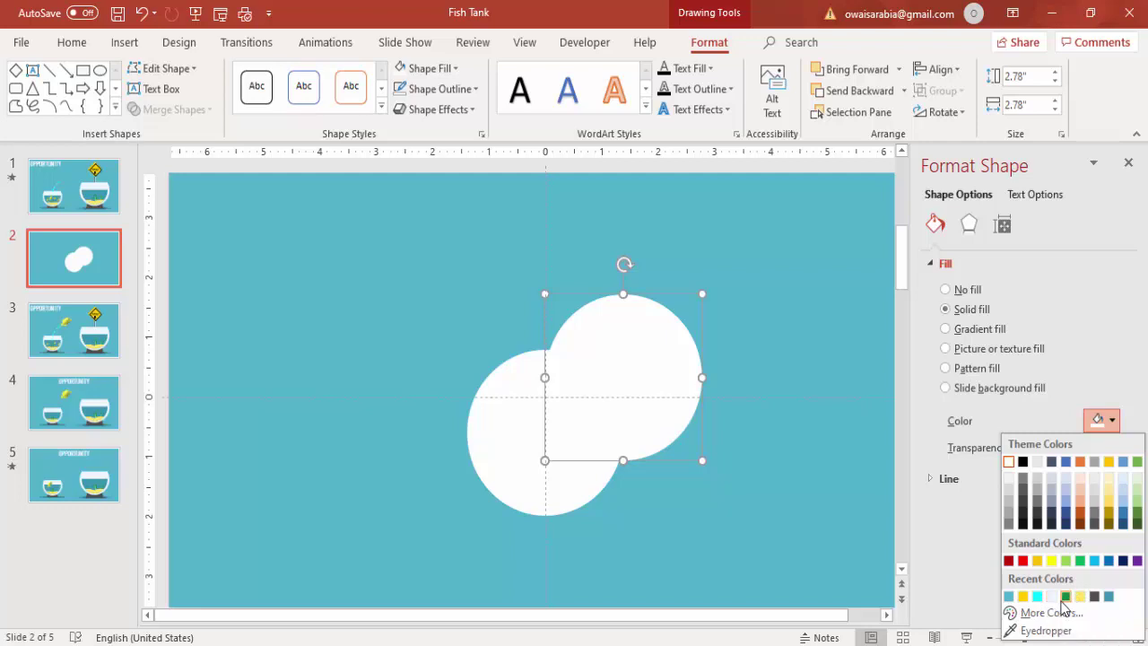
click(1065, 597)
click(1103, 423)
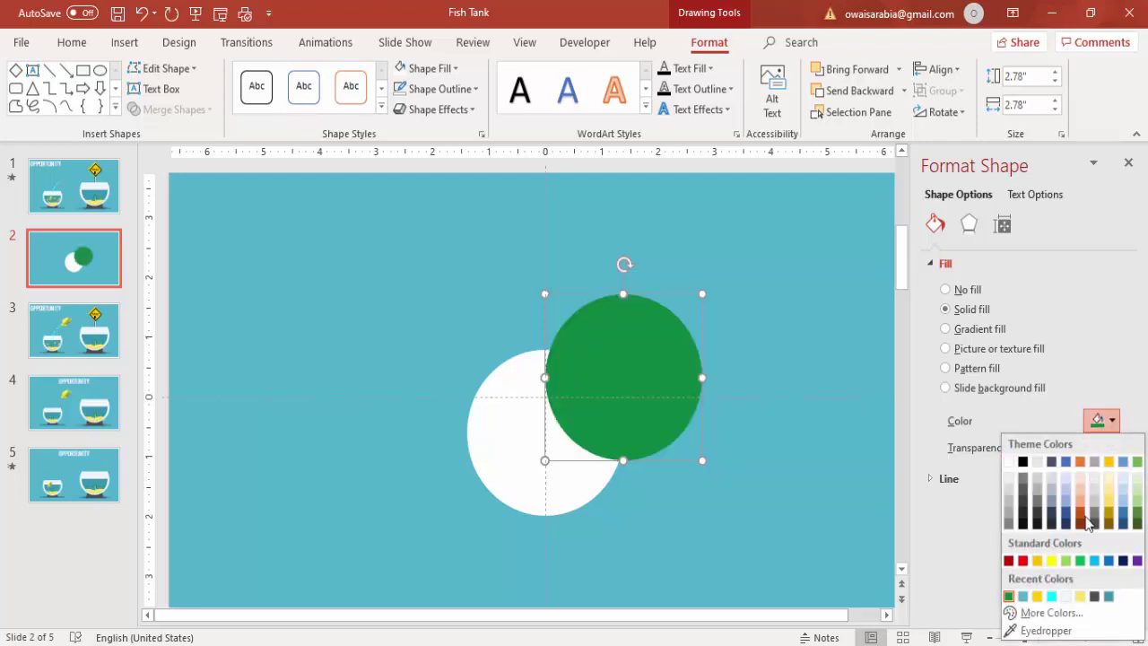
click(1110, 596)
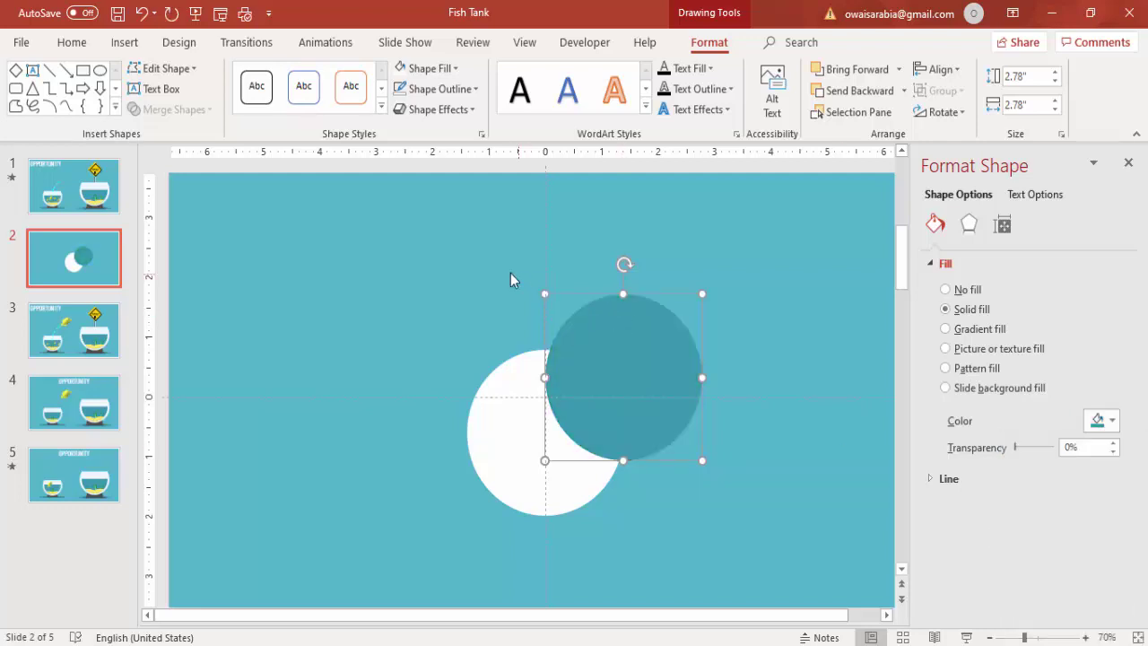
Resize the teal copy to 2.5 by 2.5 inches and move it over the white circle
click(1041, 79)
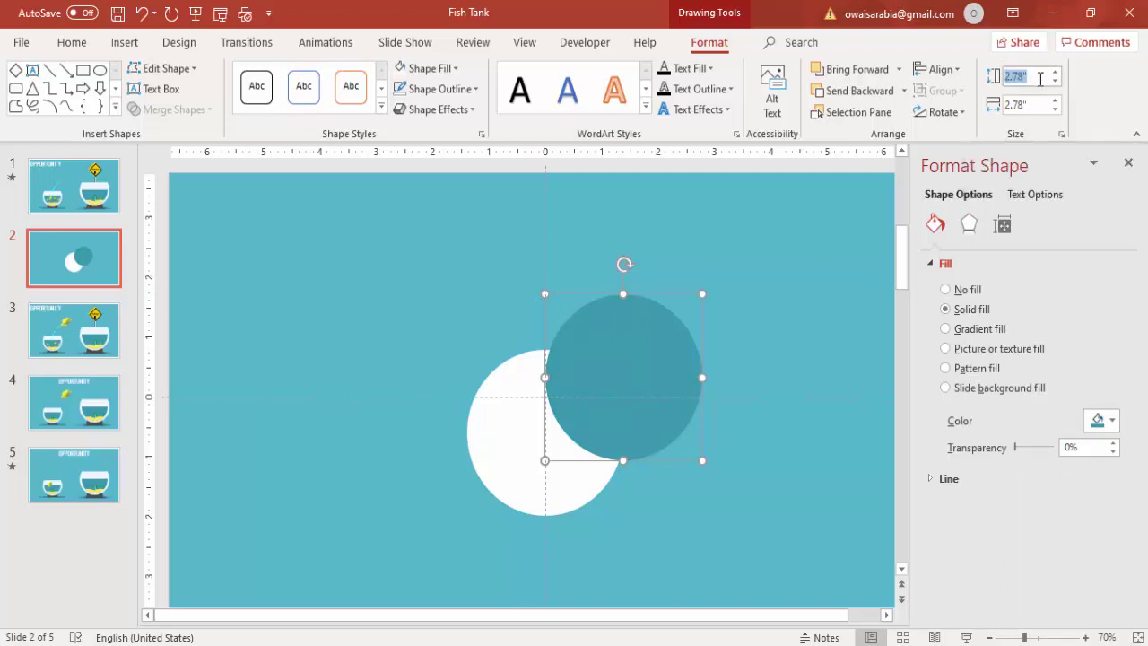
text(2.5)
click(1036, 107)
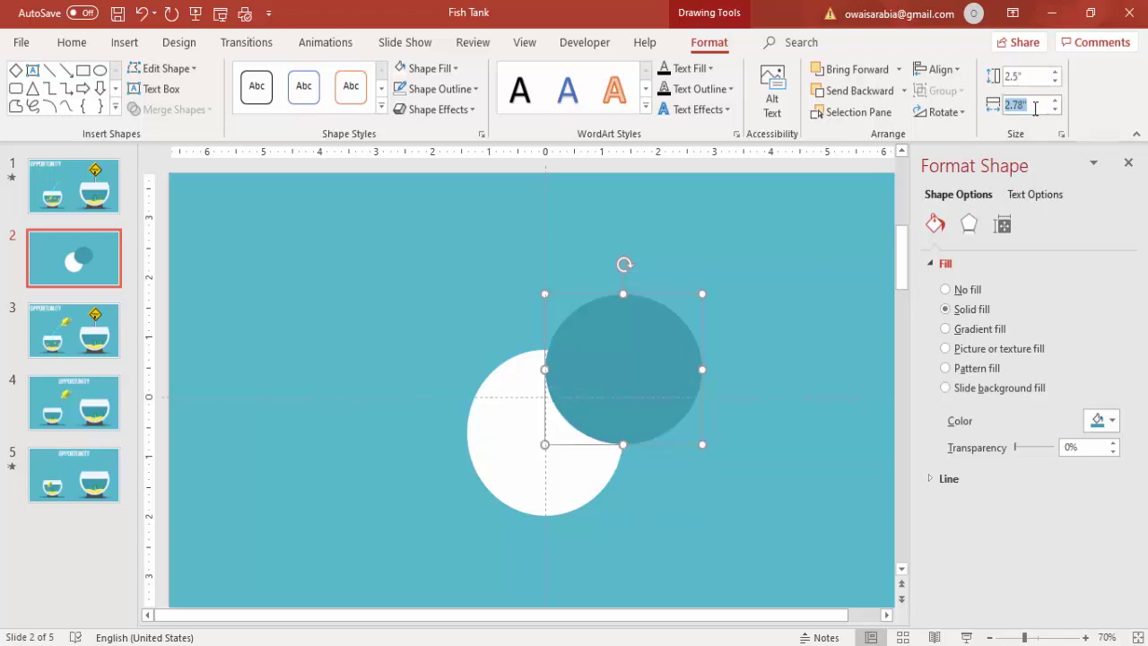
text(2.5)
key(Return)
drag(642, 328, 575, 394)
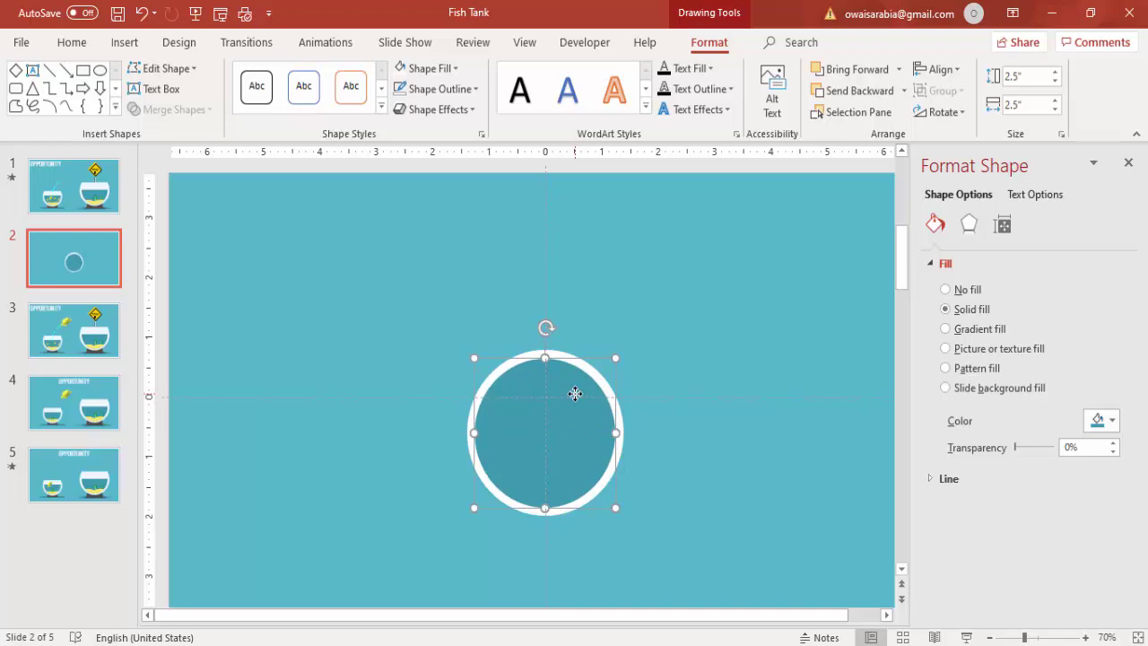
Undo the last move, fill the circle yellow, and place it beside the white-rimmed ring
key(ctrl+z)
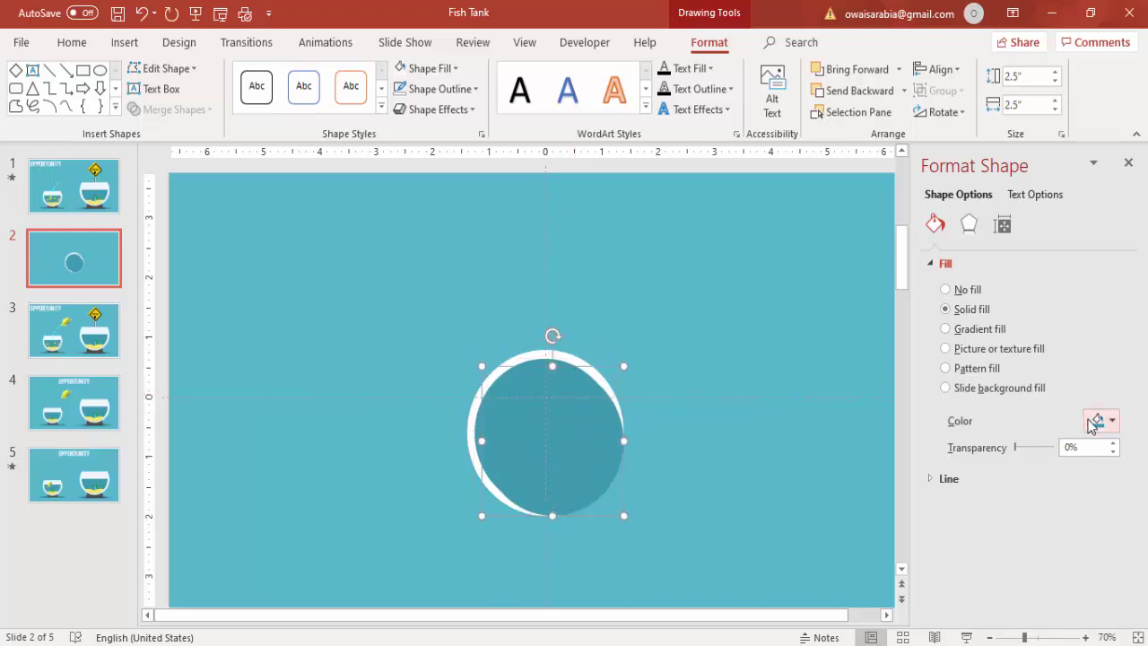
click(1092, 421)
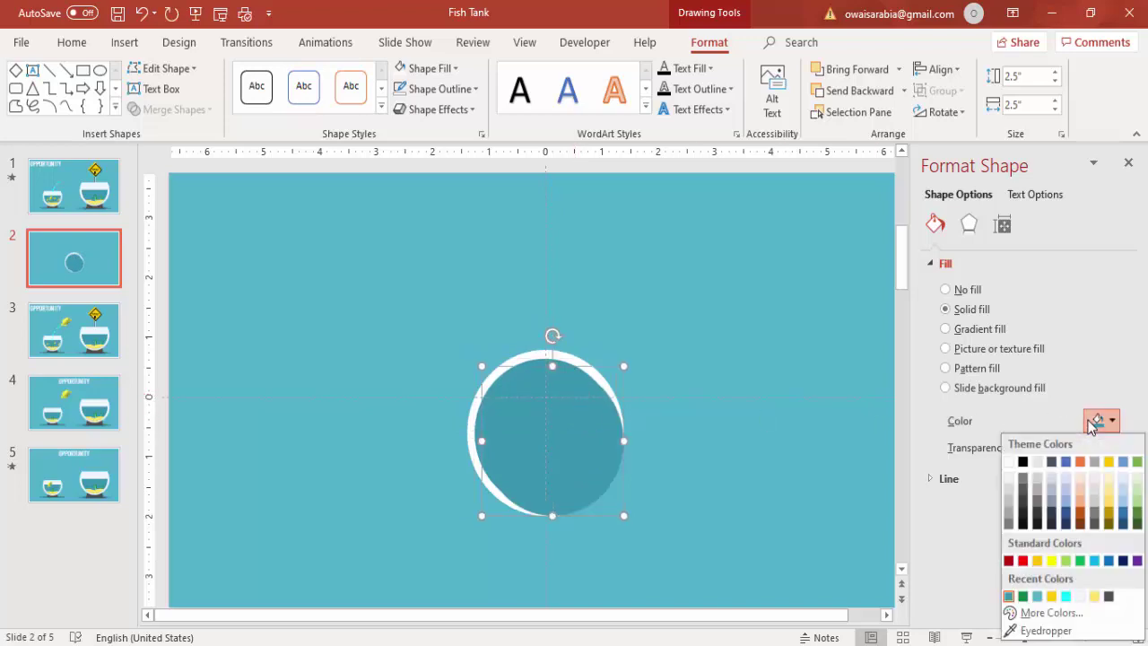
click(1051, 596)
drag(574, 432, 723, 428)
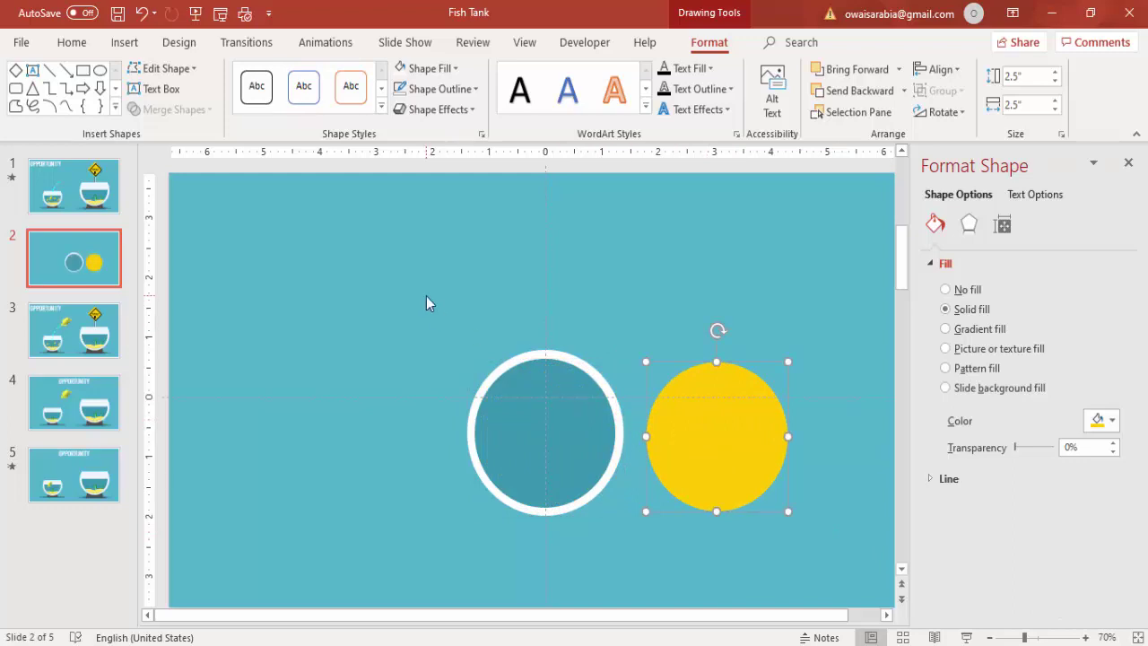
click(574, 361)
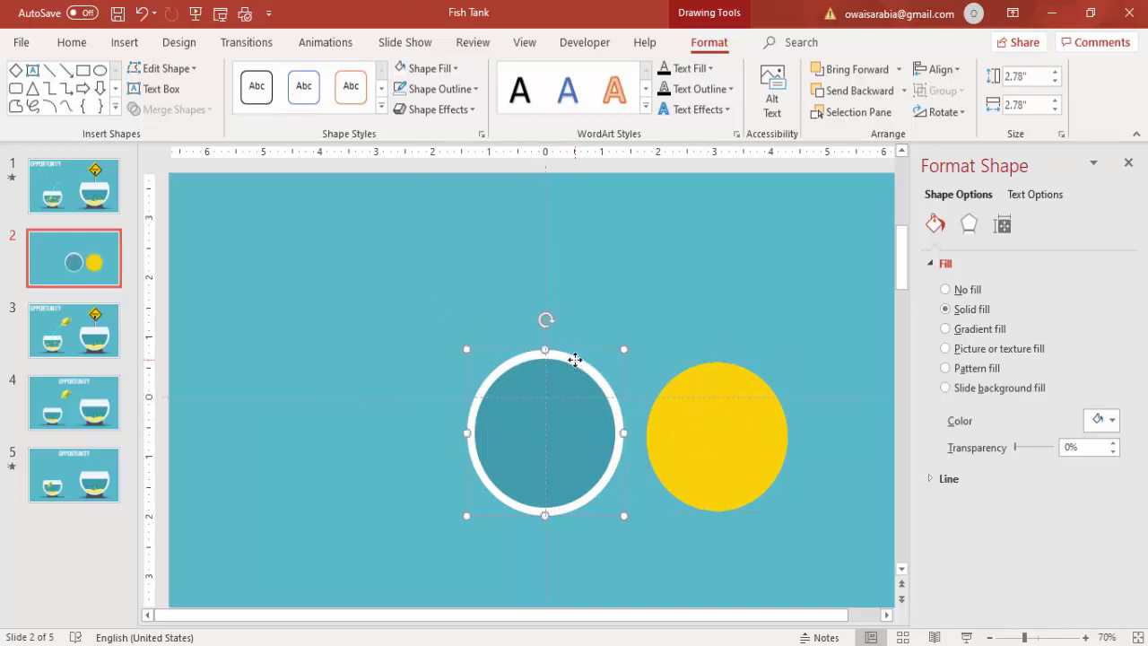
click(575, 296)
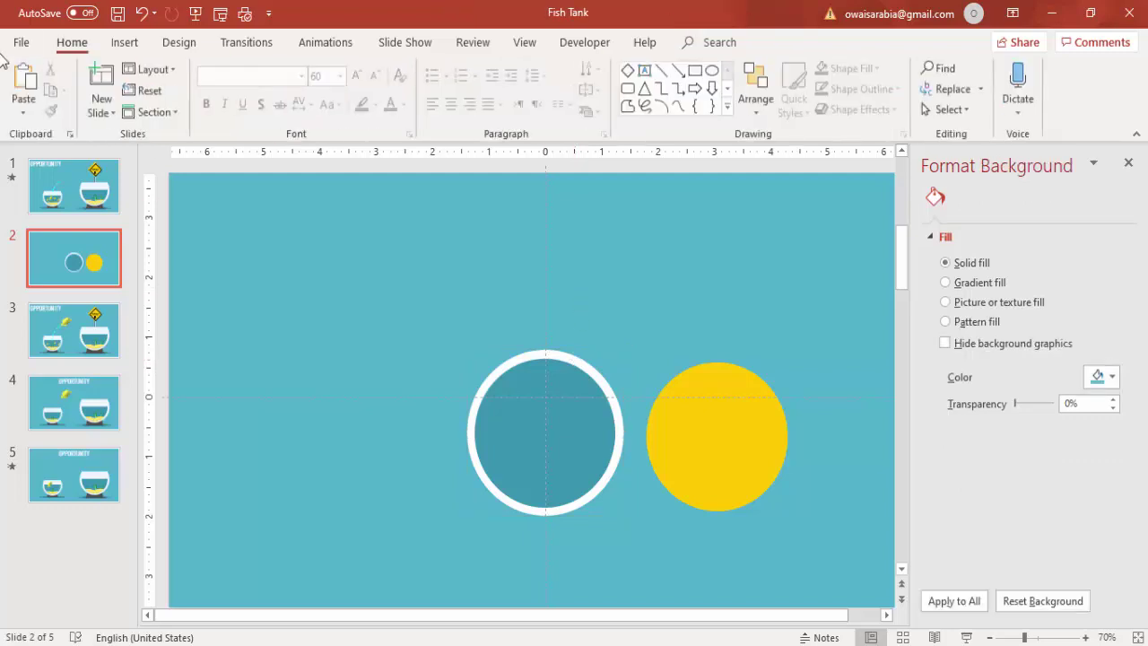
click(133, 43)
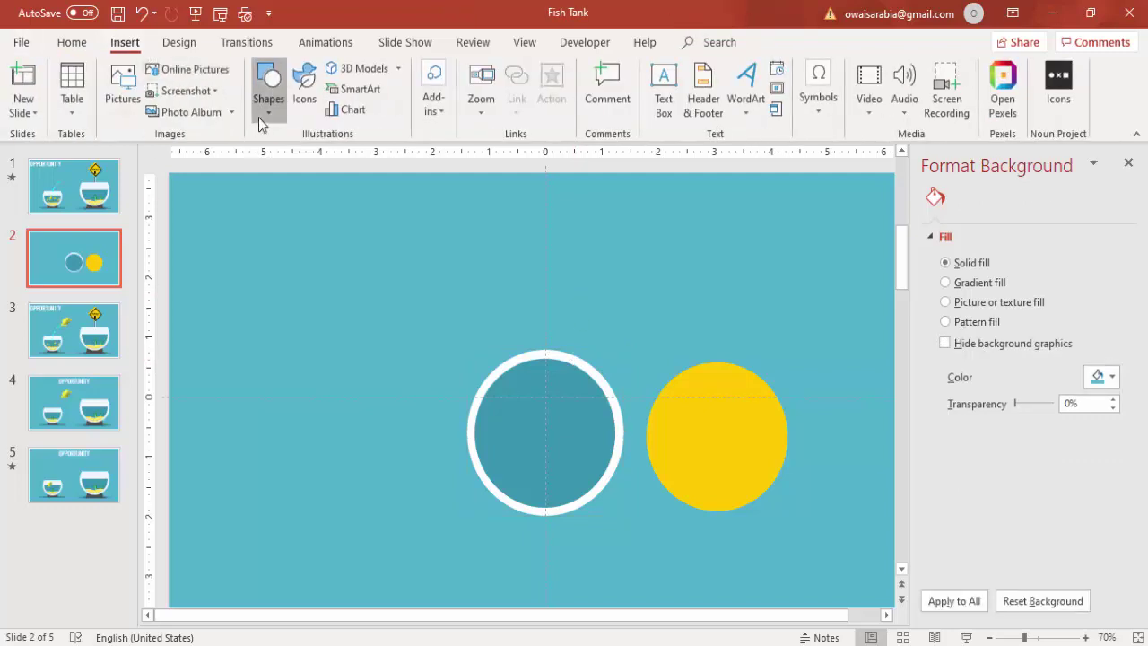
Draw a blue rectangle across the top of the ring and make it 32% transparent
click(264, 115)
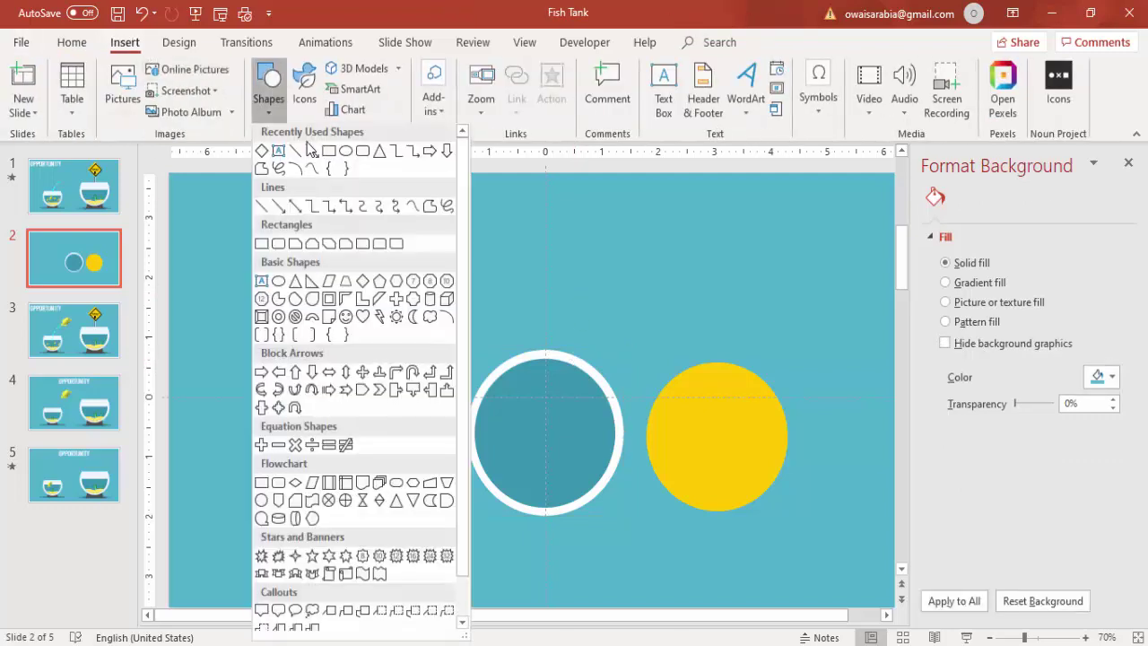
click(261, 245)
mouse_move(372, 306)
mouse_down()
mouse_move(580, 379)
mouse_move(698, 397)
mouse_up()
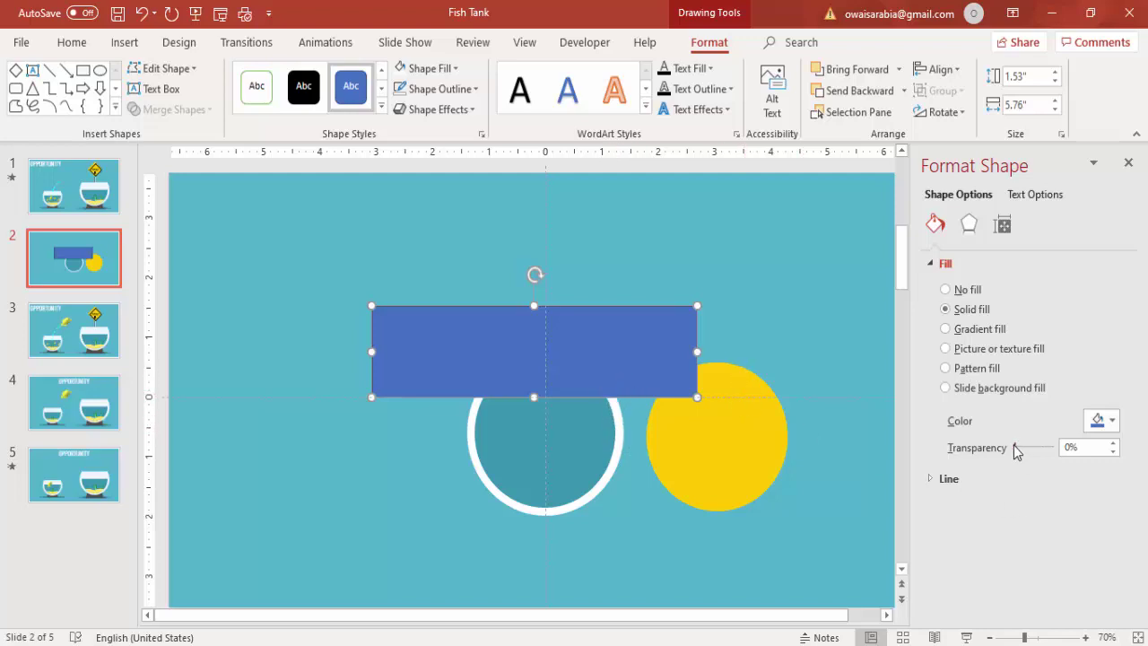
drag(1016, 446, 1023, 447)
Remove the rectangle's outline and drag a spare copy to the slide's top-left
click(607, 274)
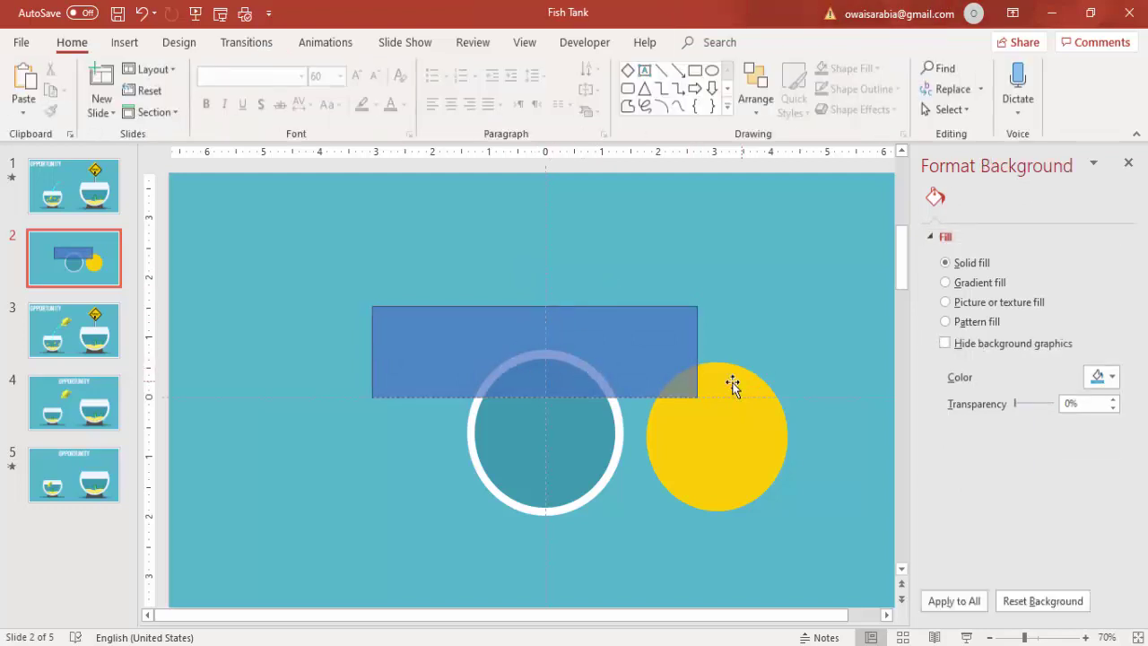
click(562, 351)
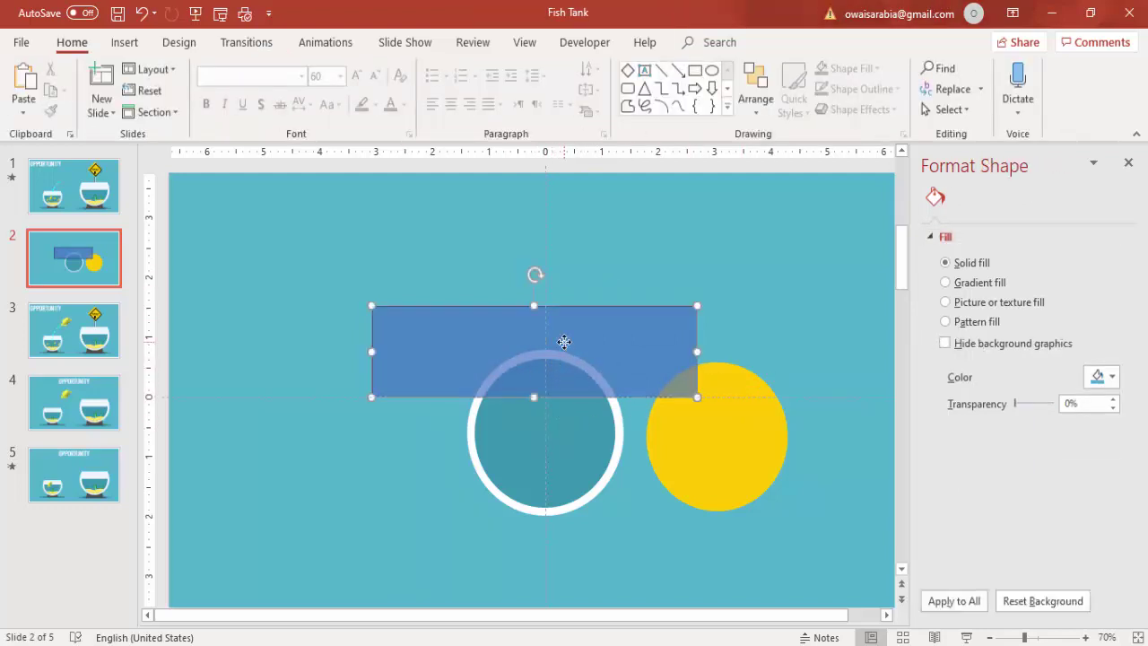
click(460, 97)
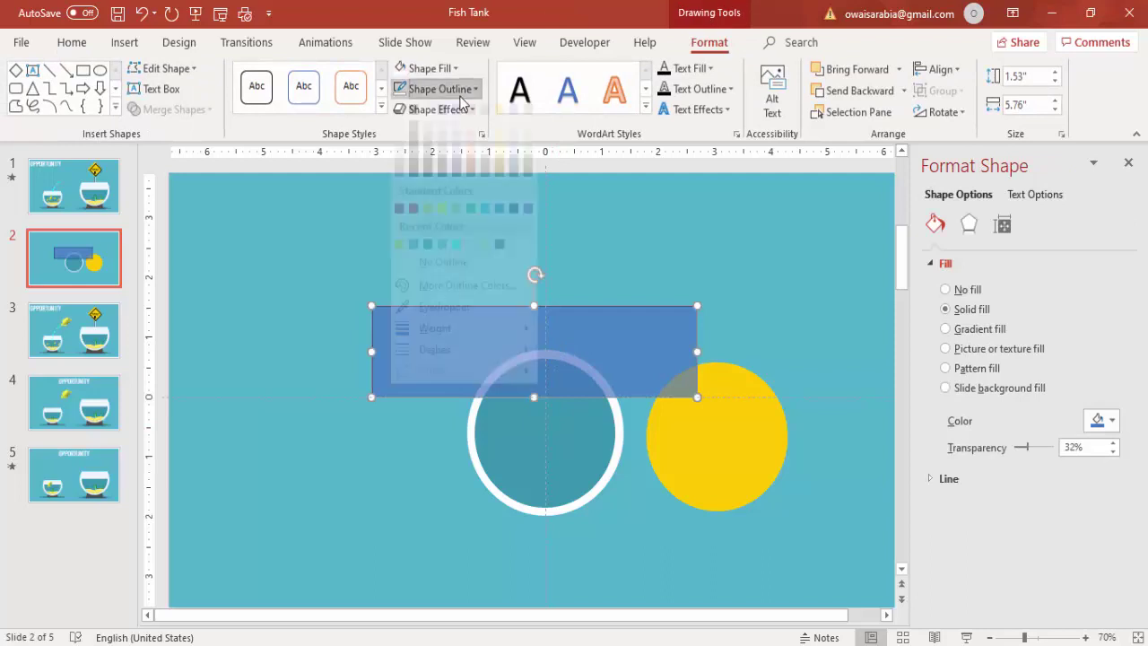
click(442, 277)
drag(606, 357, 408, 227)
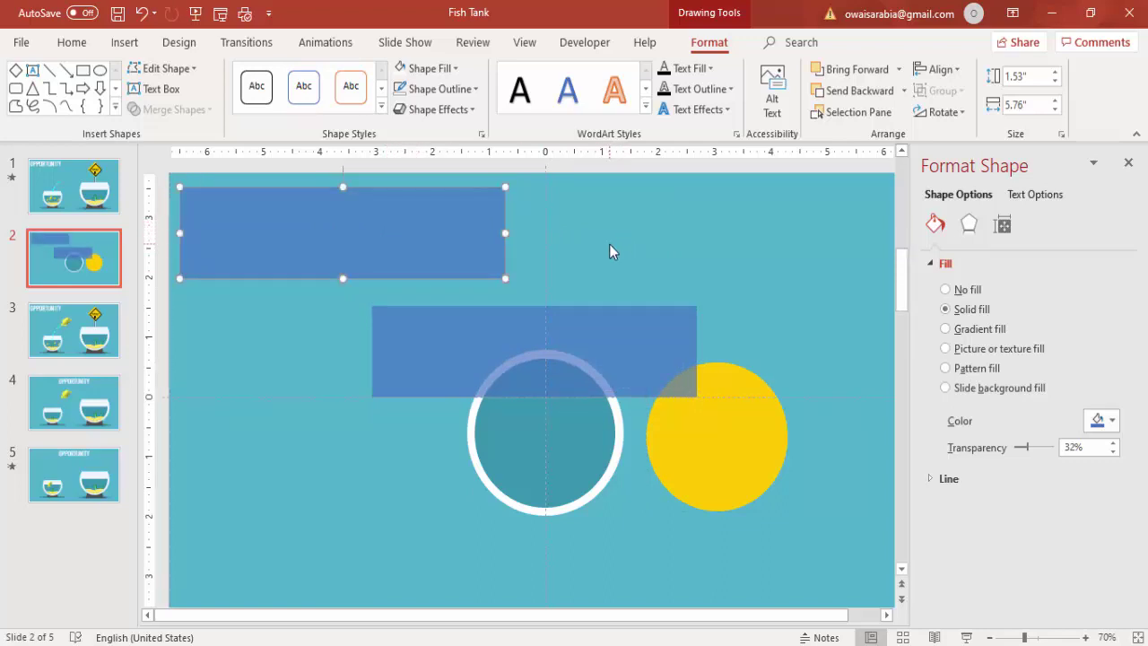
Subtract the blue rectangle from the white circle, leaving a white bowl shape
click(596, 566)
click(627, 418)
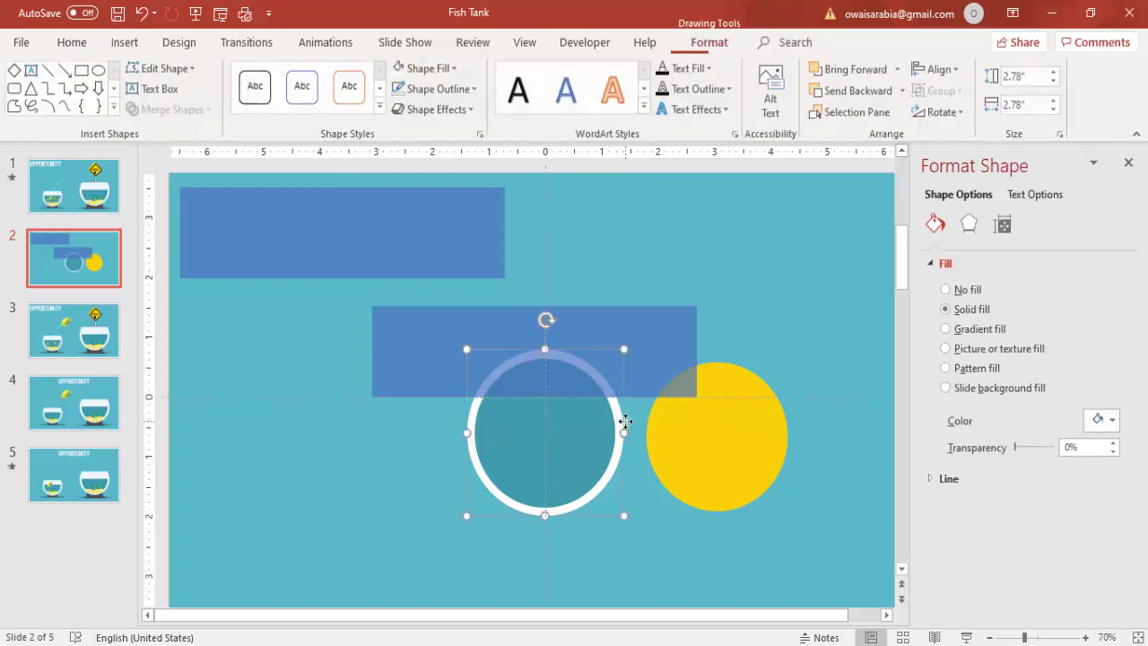
shift+click(651, 327)
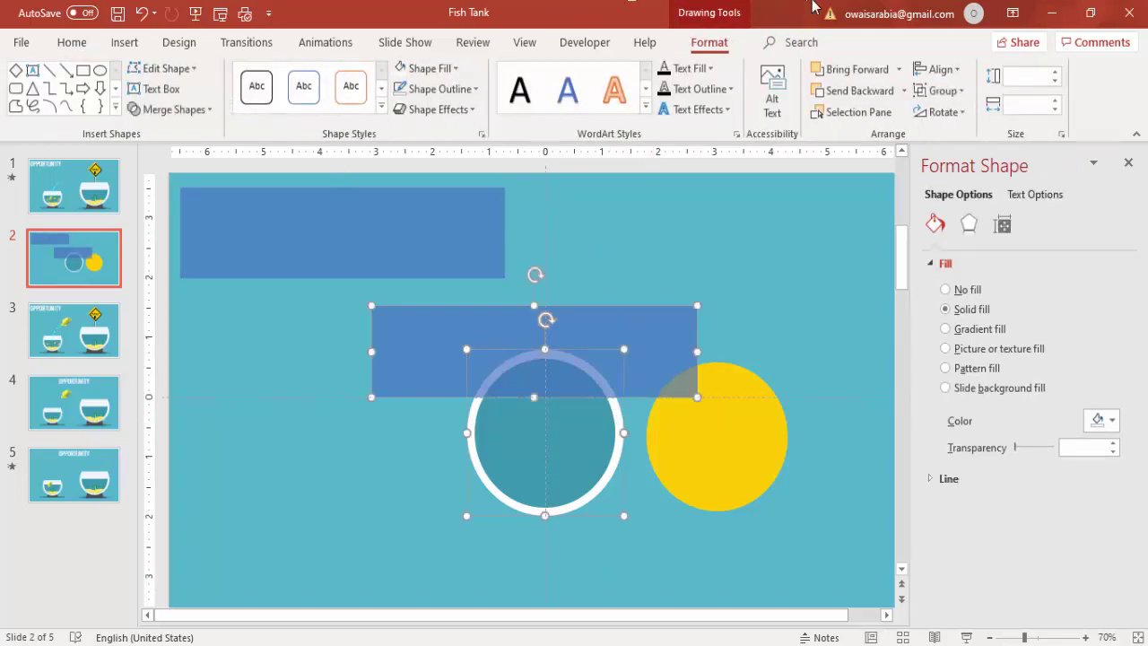
click(172, 109)
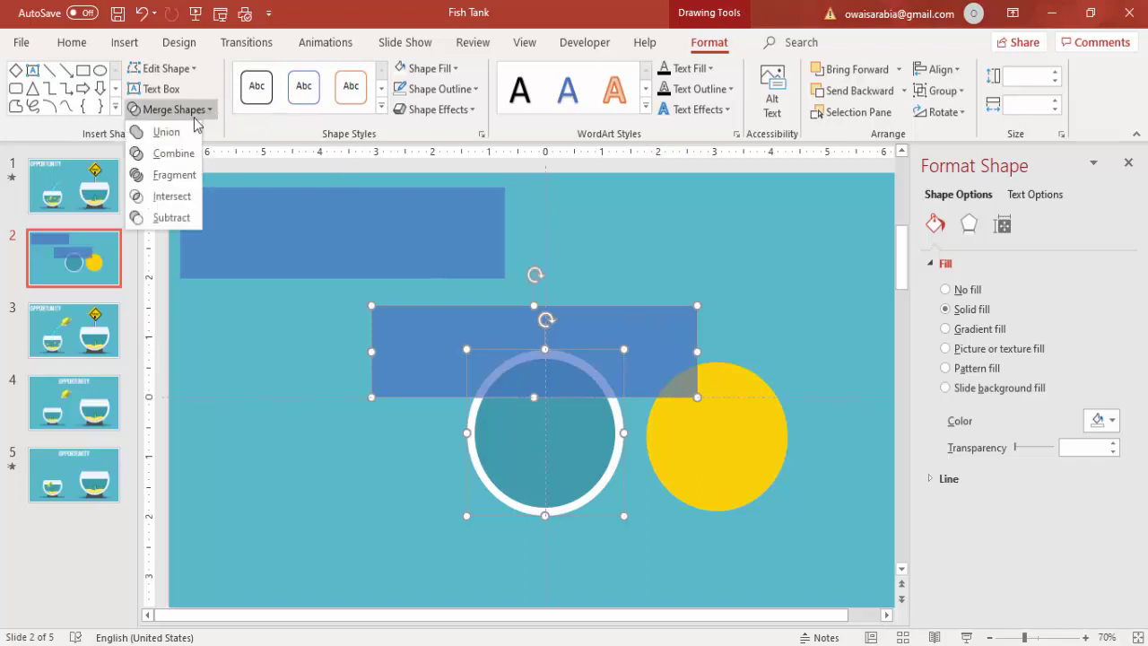
click(171, 218)
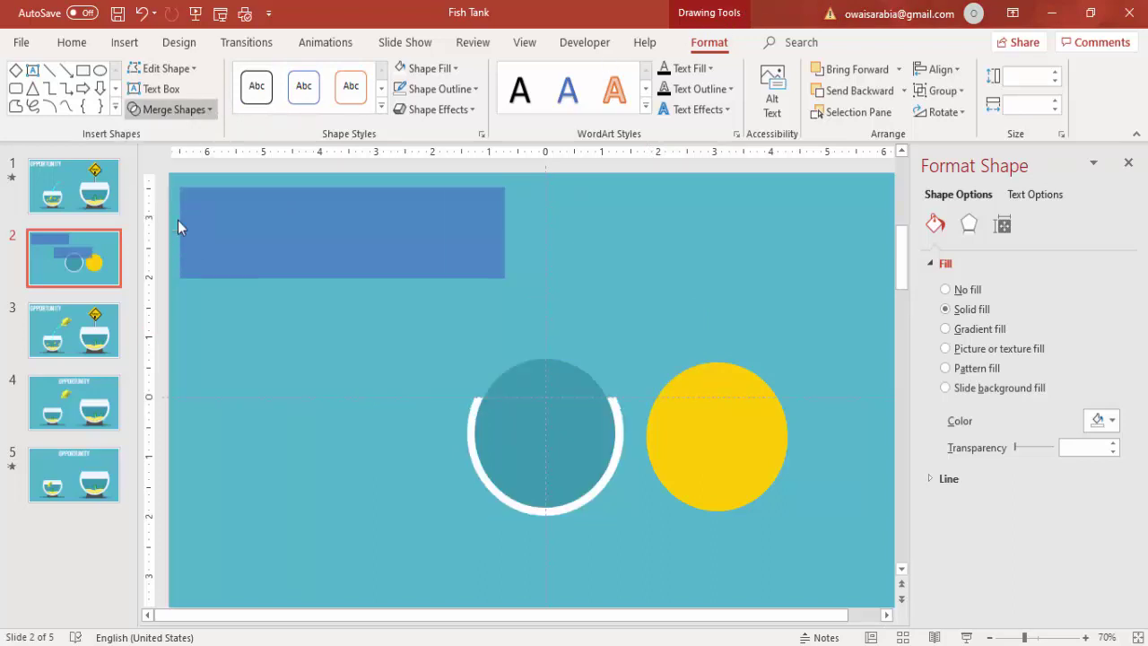
click(367, 357)
drag(583, 395, 714, 313)
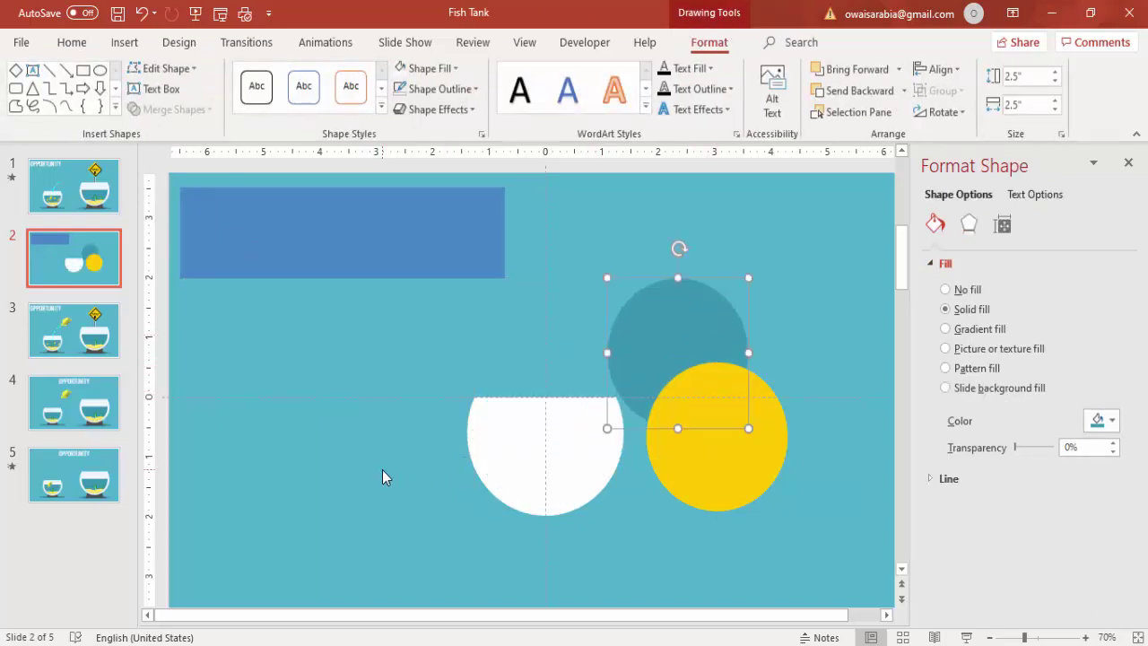
key(ctrl+z)
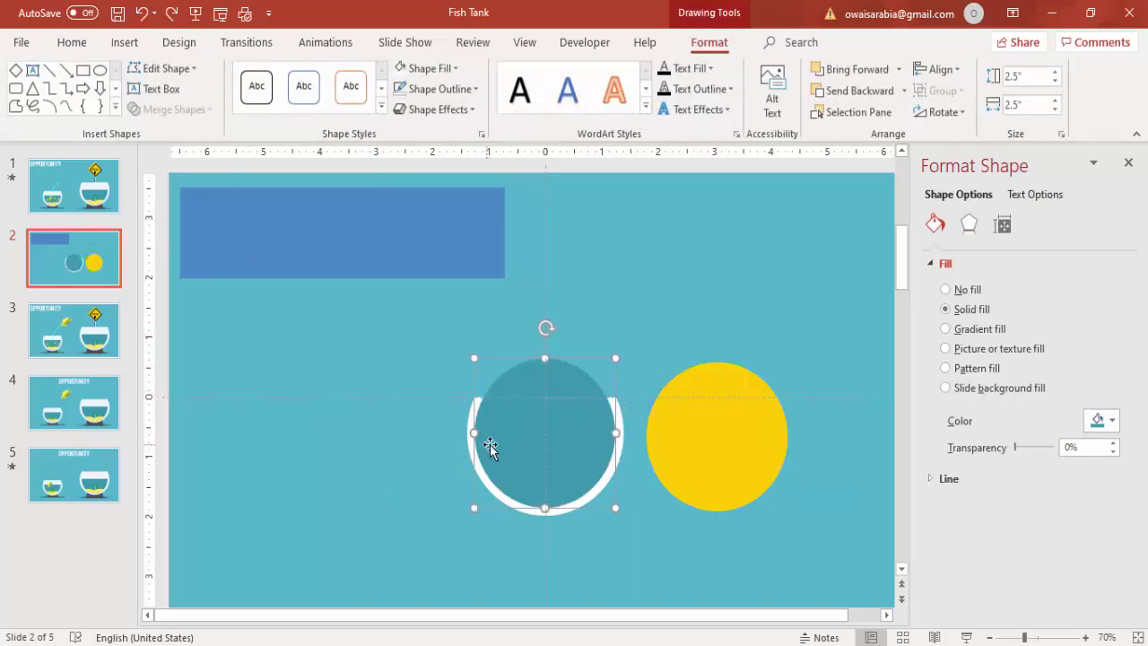
Trim the teal circle's top with the spare rectangle, then centre the yellow circle over the bowl
click(435, 320)
click(410, 261)
drag(374, 257, 525, 428)
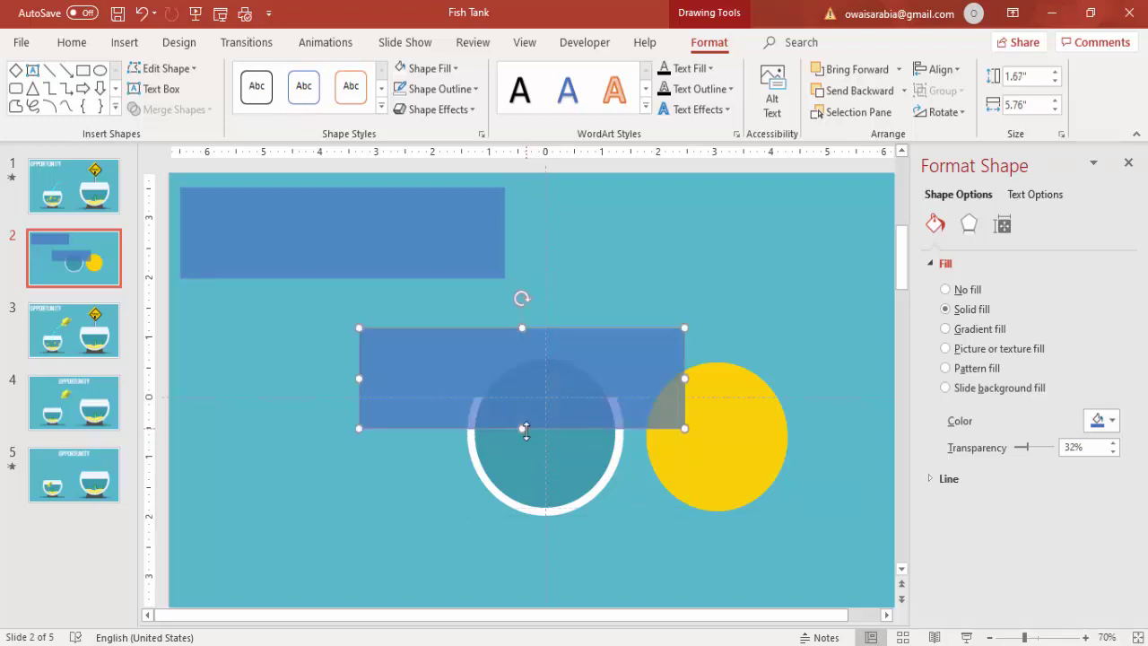
shift+click(575, 461)
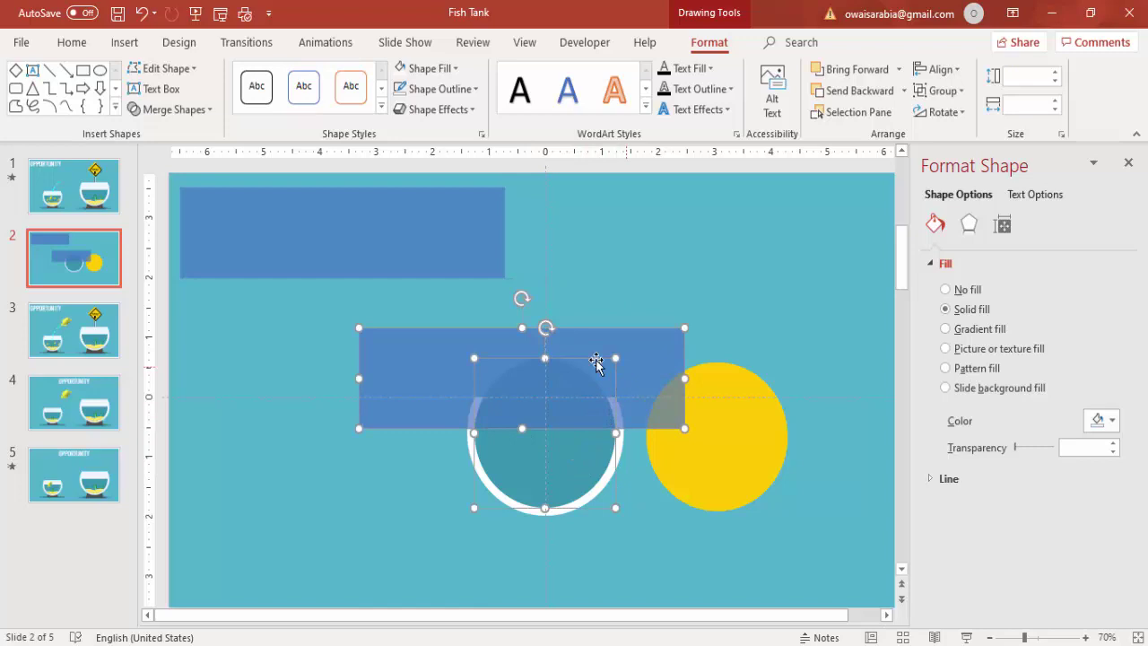
click(197, 109)
click(189, 218)
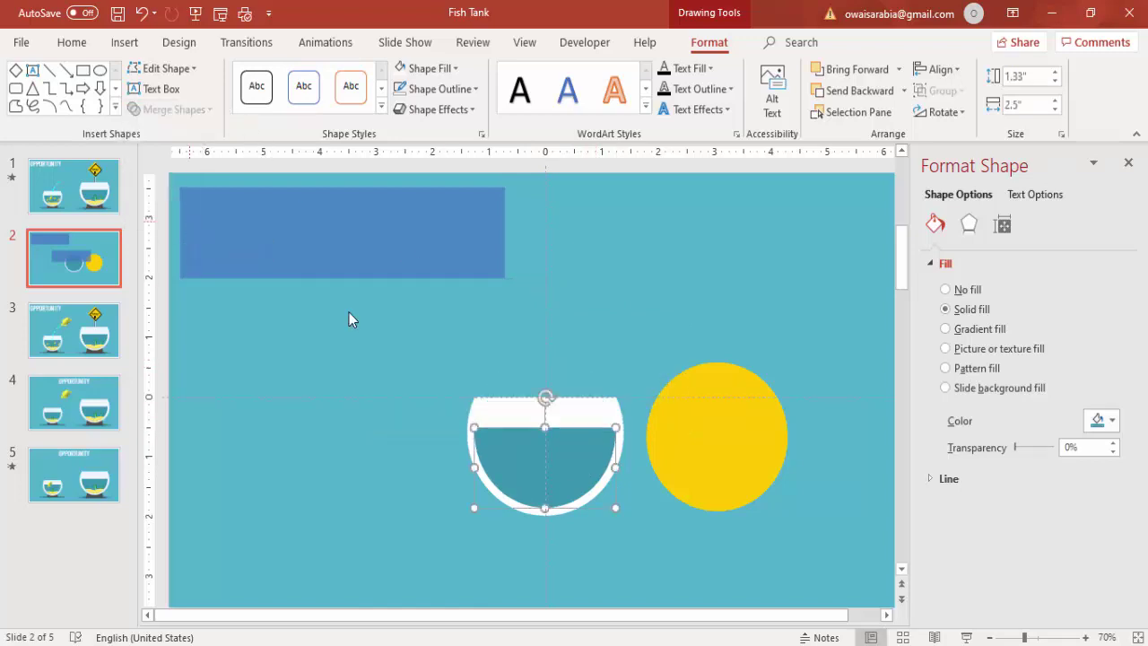
drag(715, 453, 543, 447)
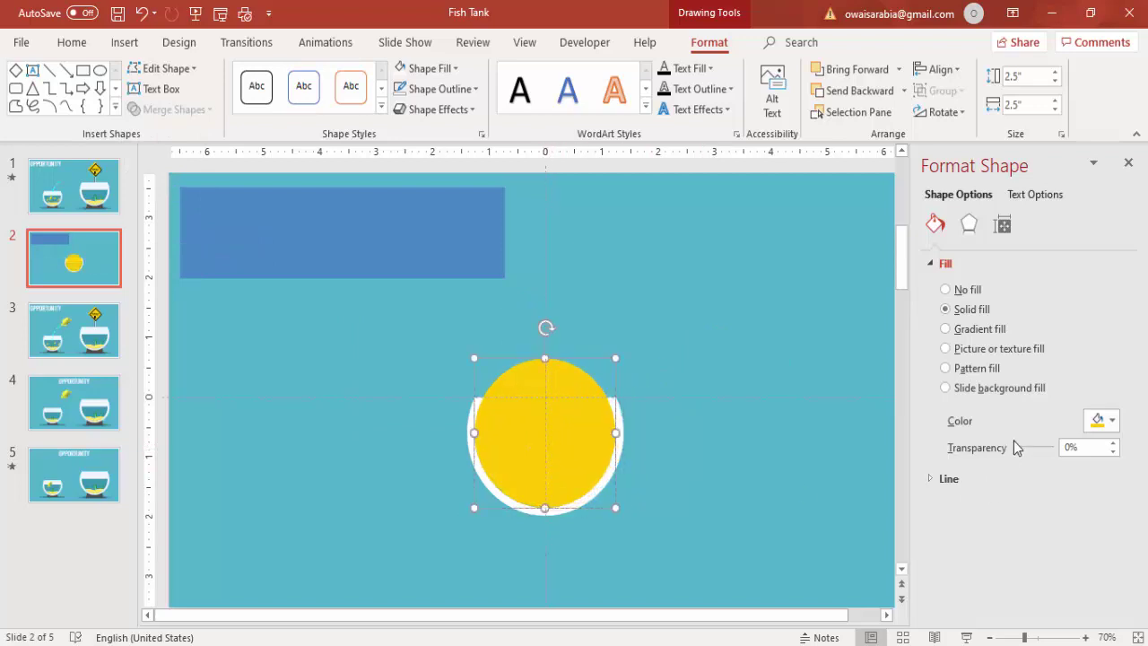
Make the yellow circle 26% transparent and subtract the stretched rectangle, leaving a sand layer
drag(1019, 450, 1030, 449)
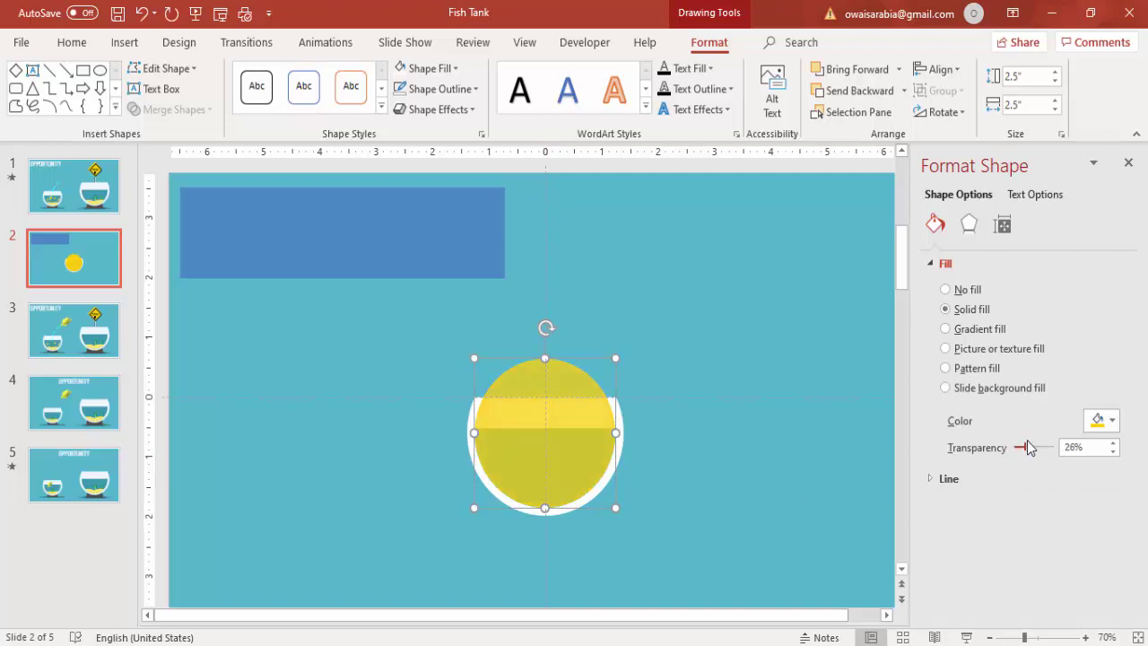
click(681, 464)
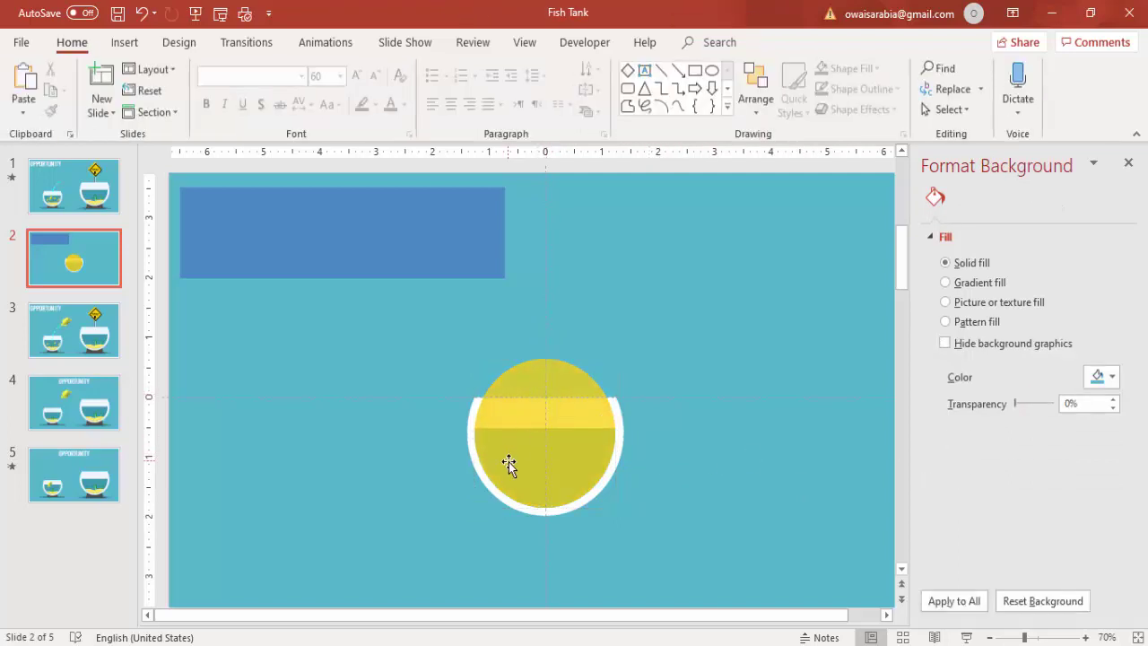
drag(332, 233, 548, 395)
drag(512, 435, 508, 476)
click(595, 490)
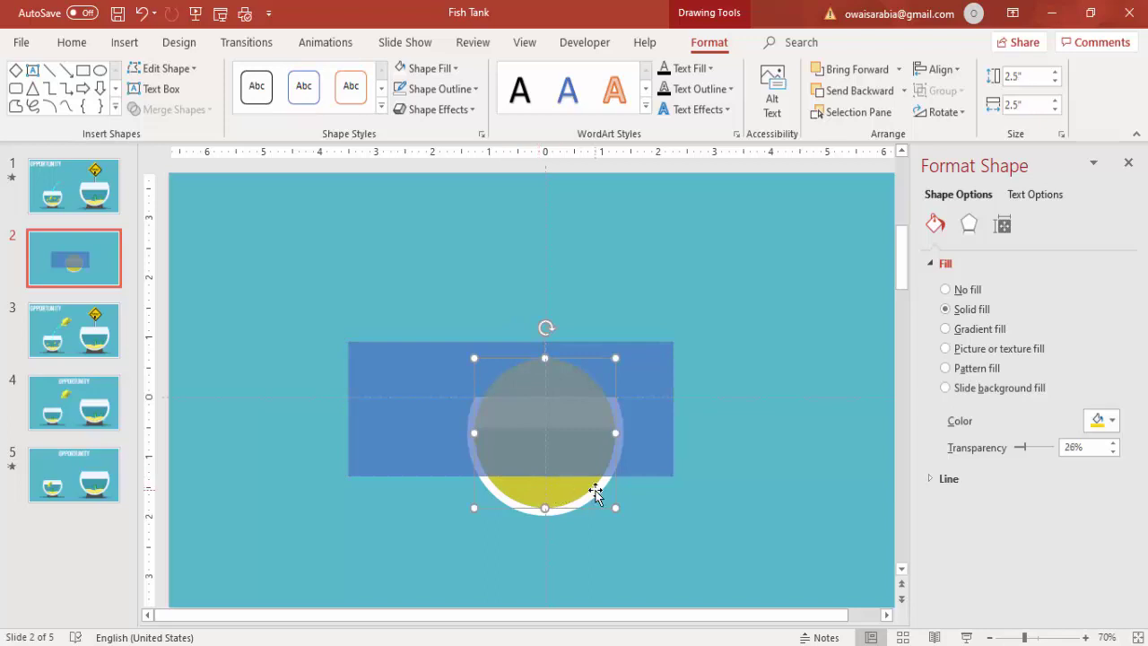
shift+click(646, 361)
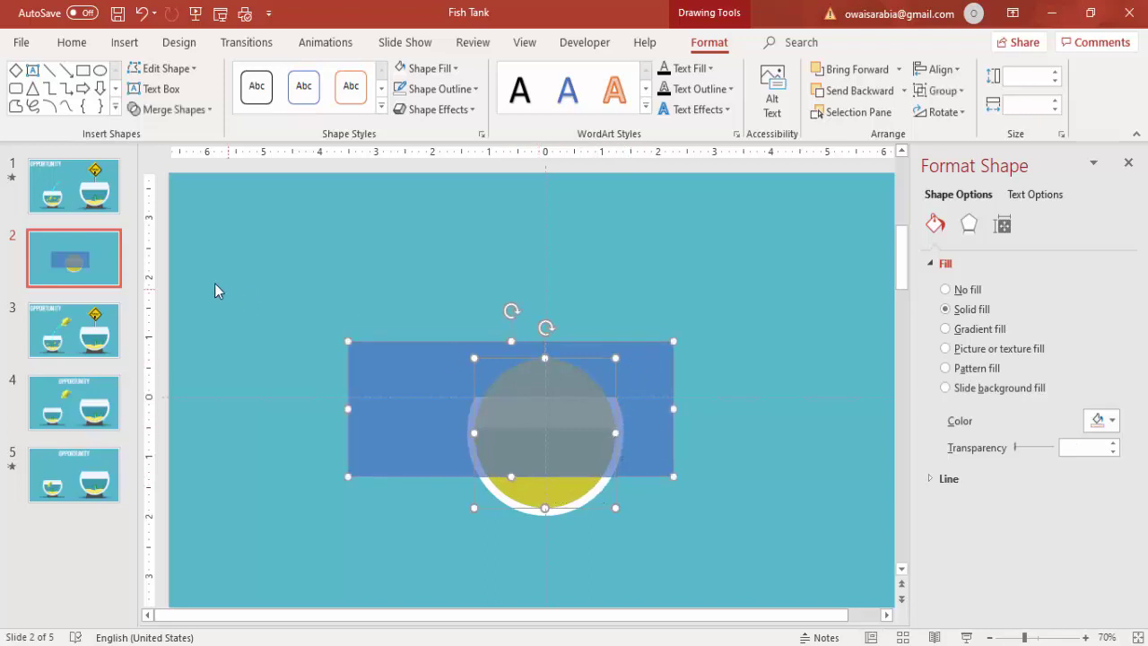
click(168, 110)
click(171, 218)
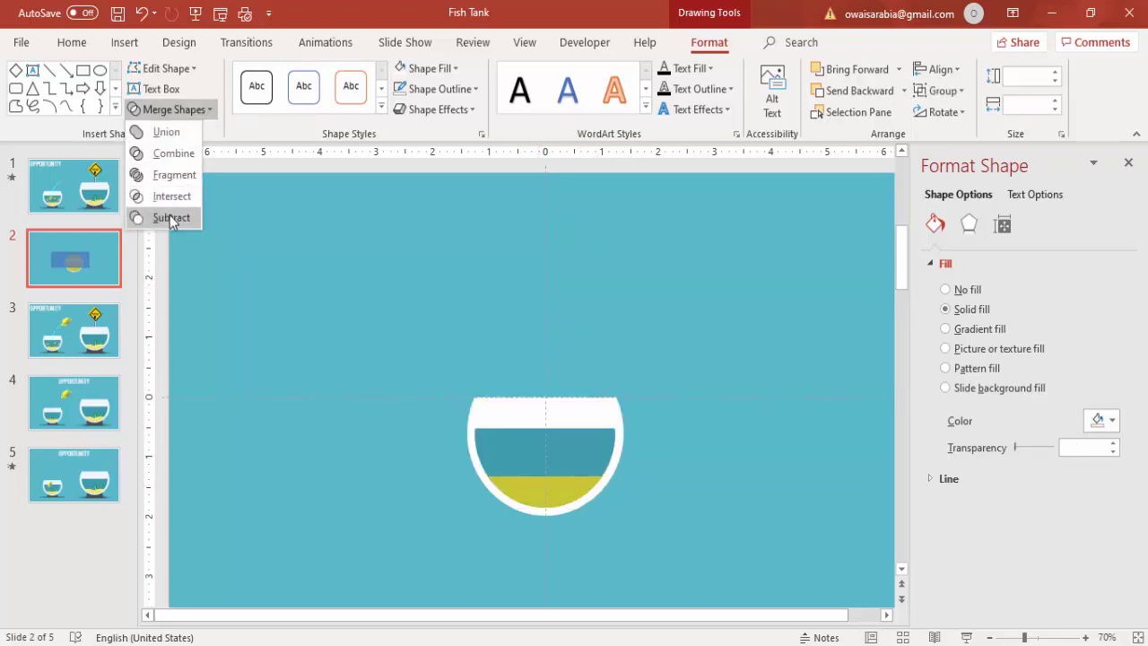
click(171, 218)
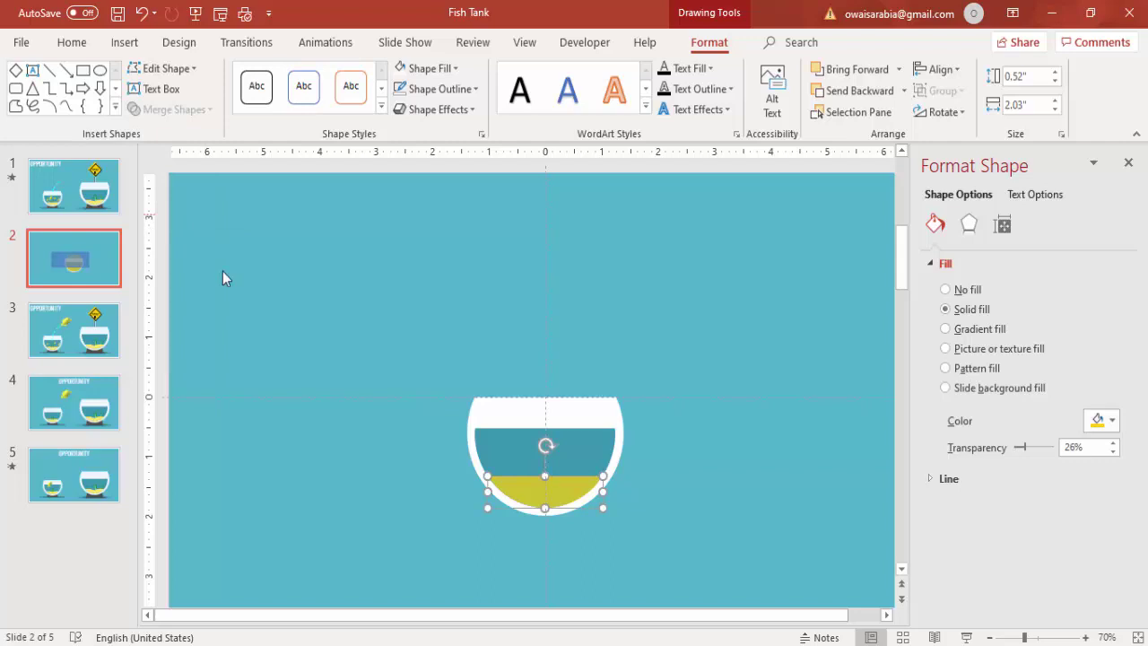
click(752, 446)
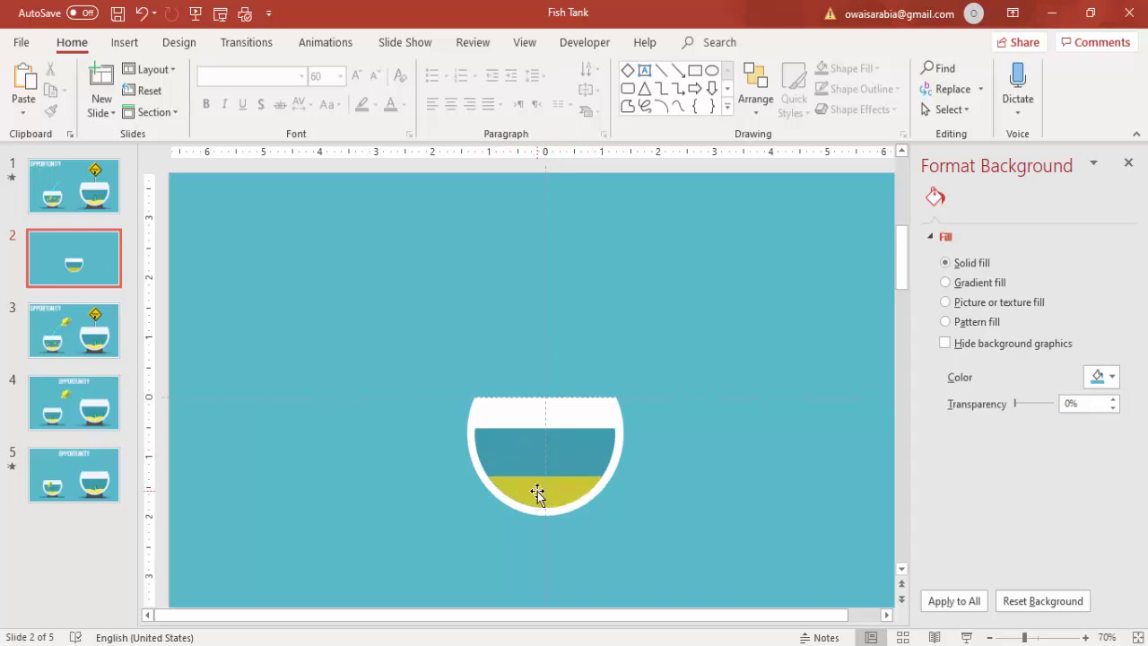
Draw a cloud shape centred over the top edge of the sand
click(125, 43)
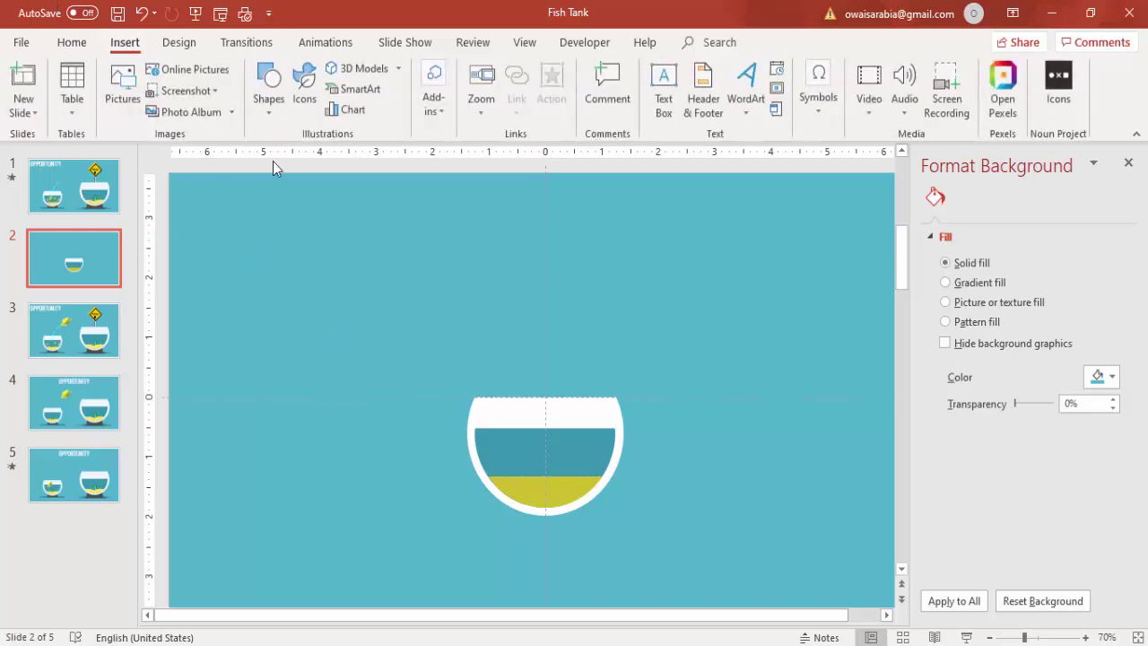
click(268, 85)
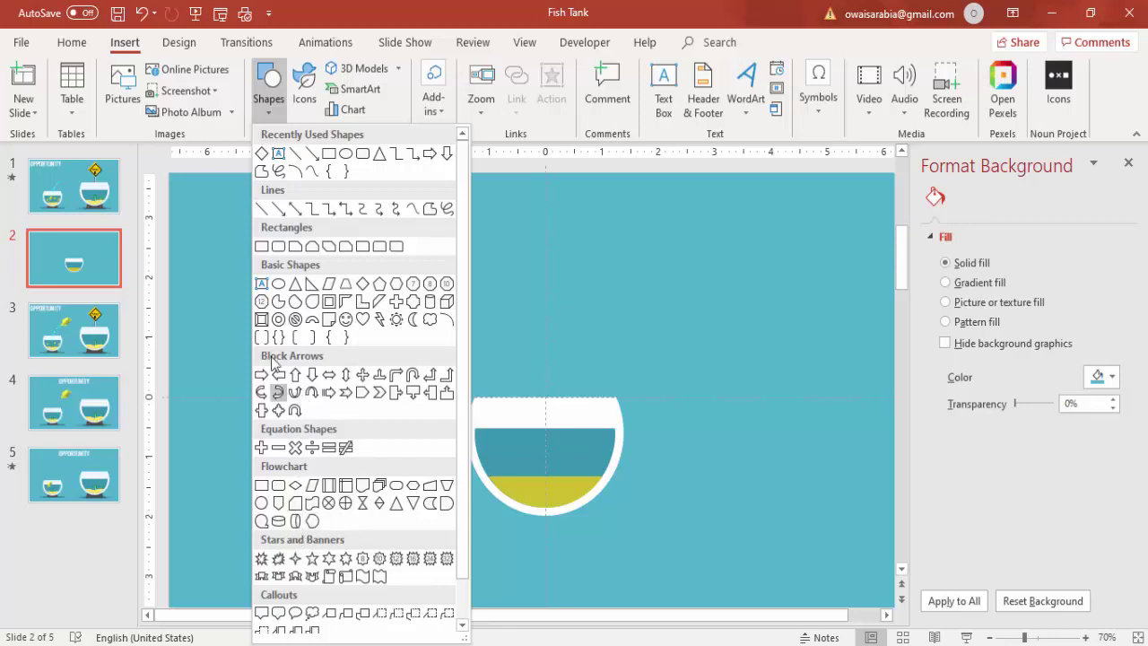
click(430, 320)
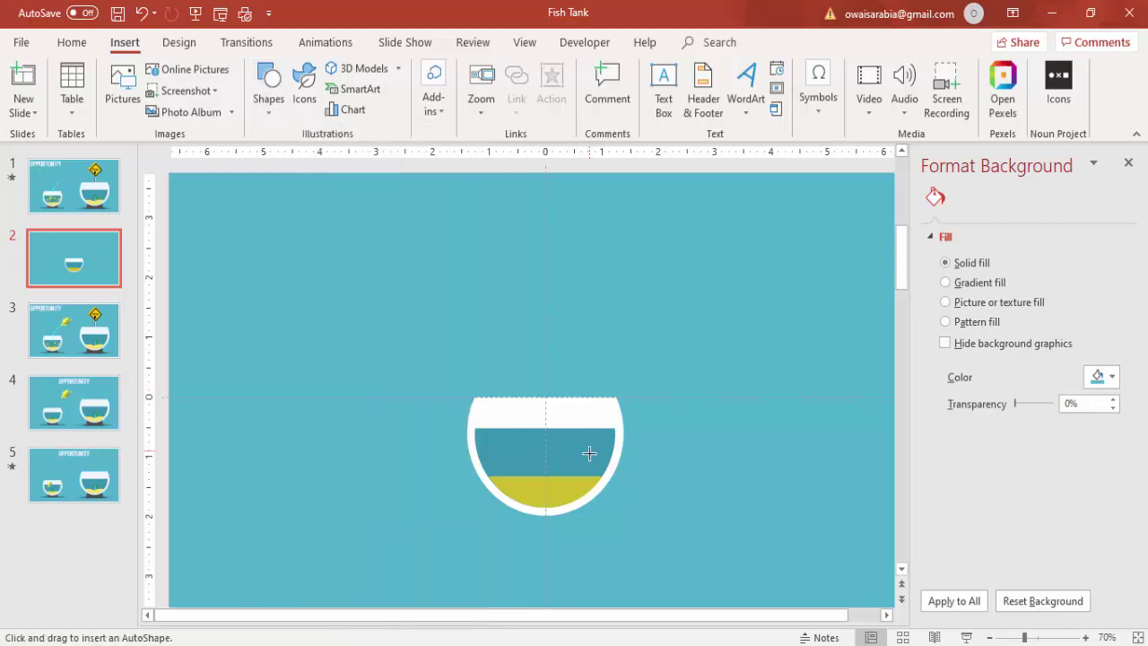
click(1054, 638)
scroll(742, 481, down, 5)
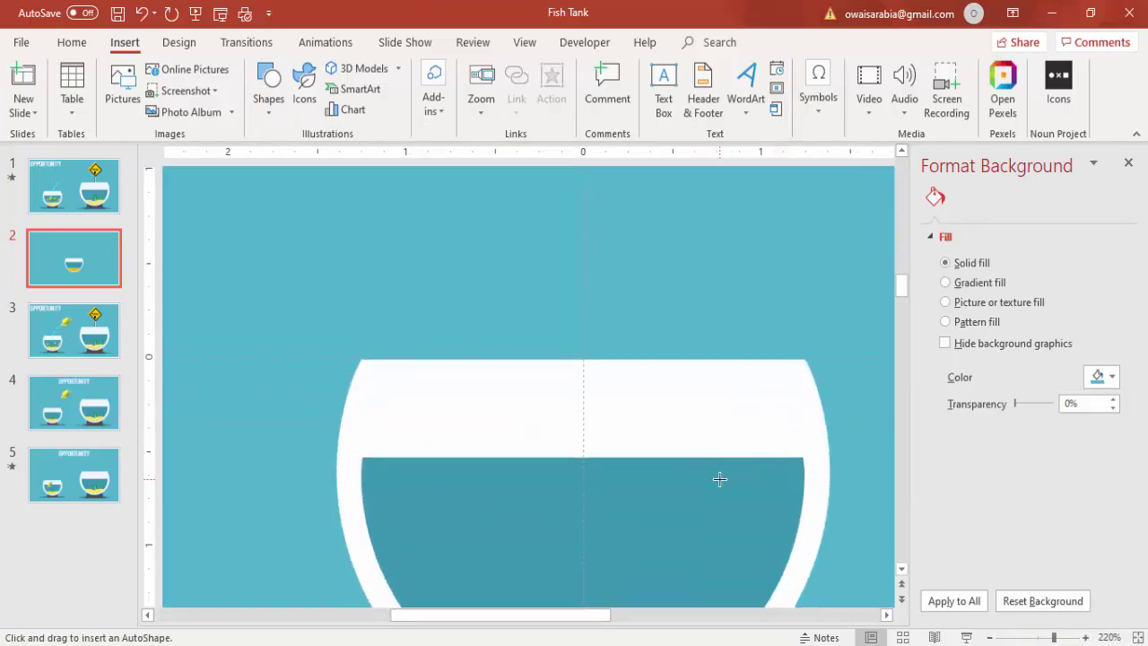
mouse_move(474, 404)
mouse_down()
mouse_move(536, 480)
mouse_move(649, 533)
mouse_move(689, 521)
mouse_up()
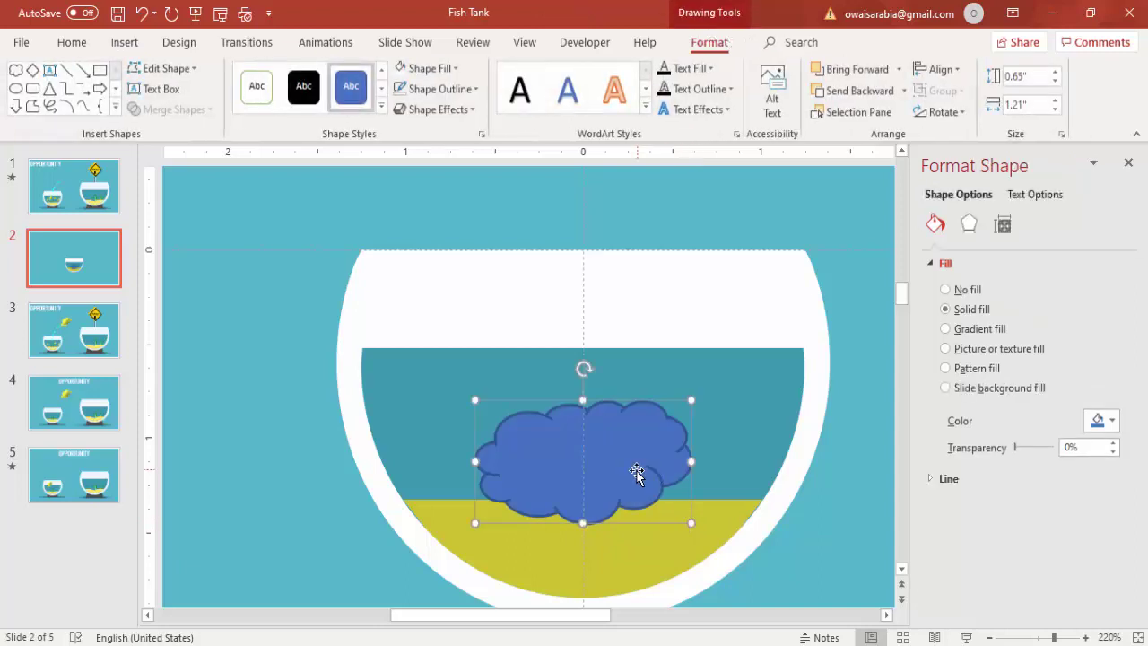
drag(640, 470, 635, 484)
Subtract the cloud from the sand to give it a wavy top edge
click(647, 547)
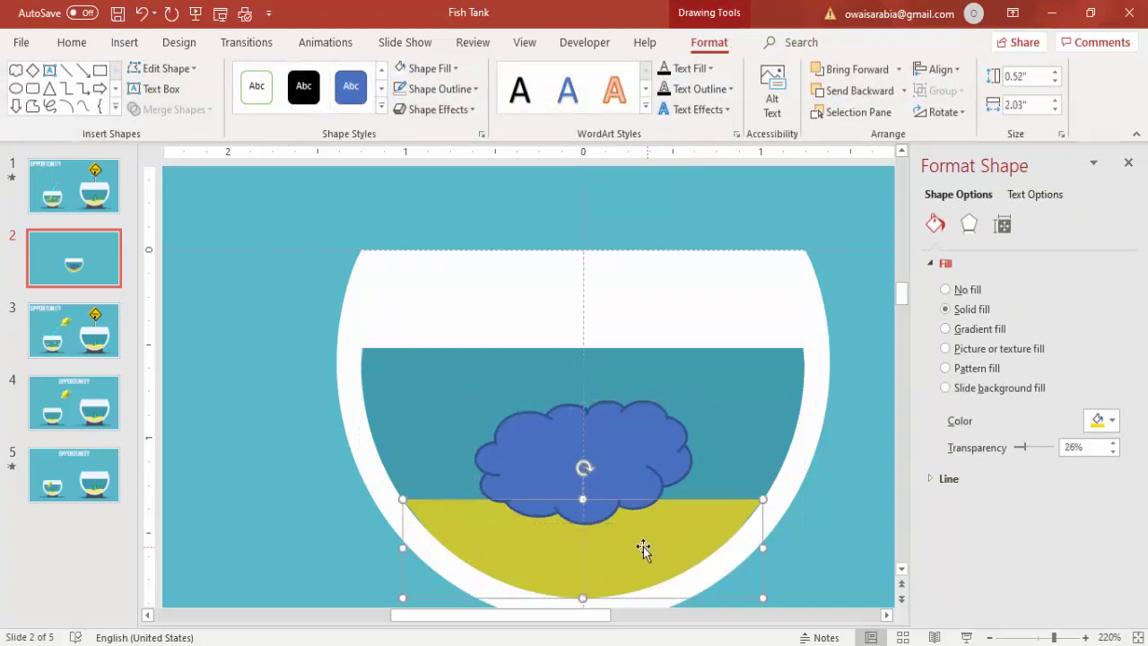
shift+click(630, 468)
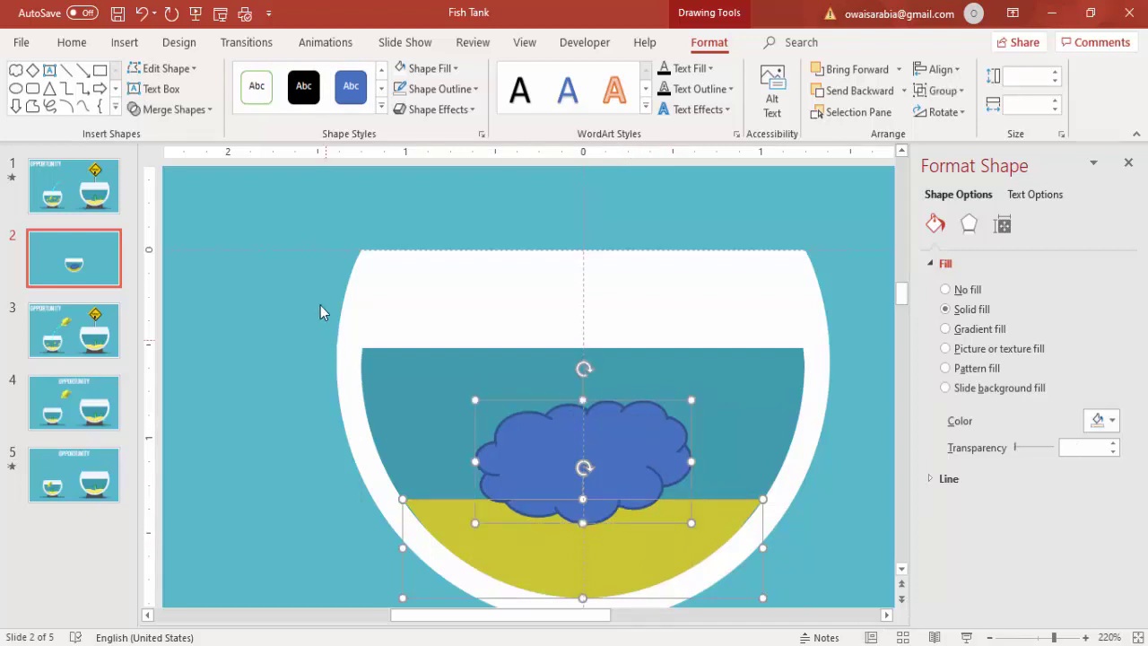
click(206, 110)
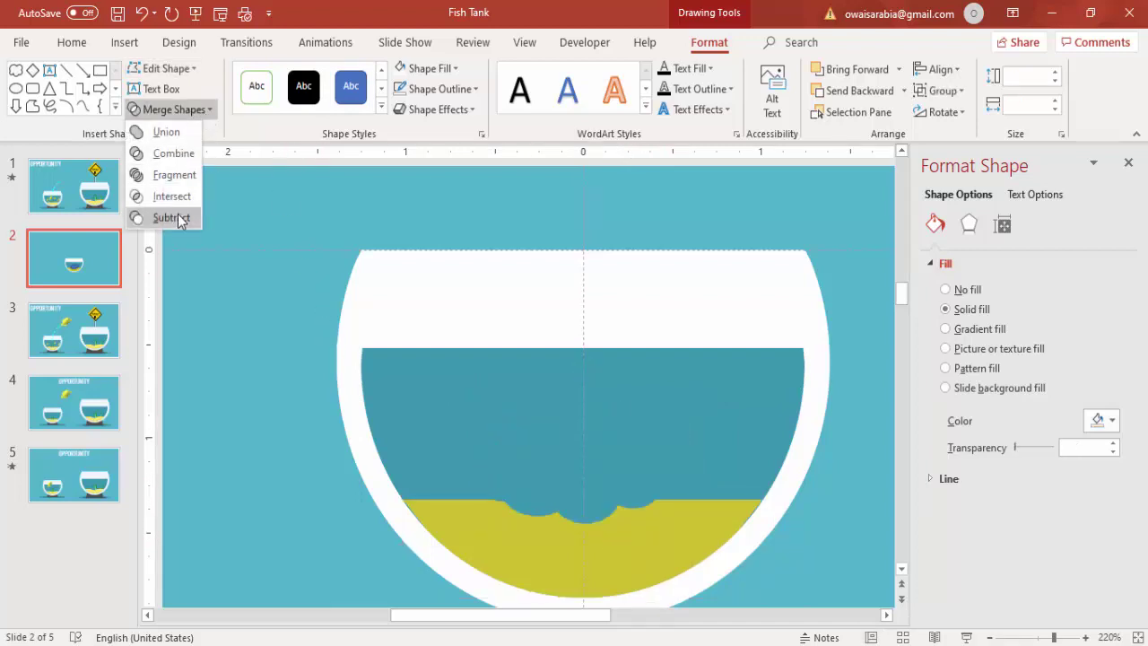
click(178, 218)
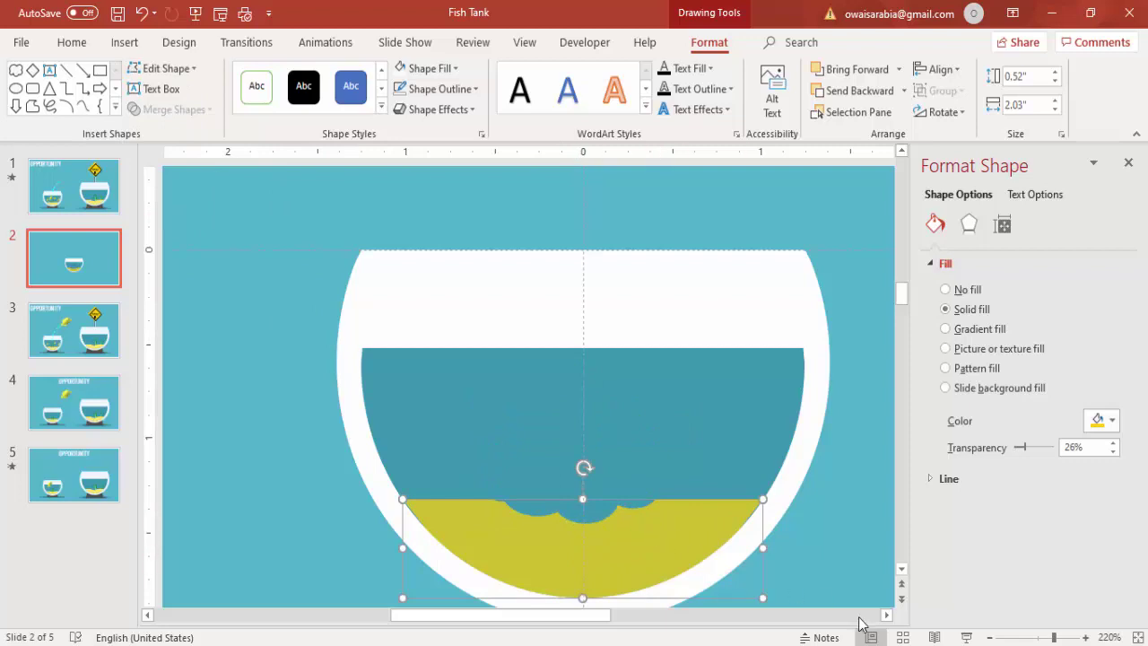
click(991, 637)
click(991, 637)
click(991, 637)
click(991, 637)
click(991, 637)
click(991, 637)
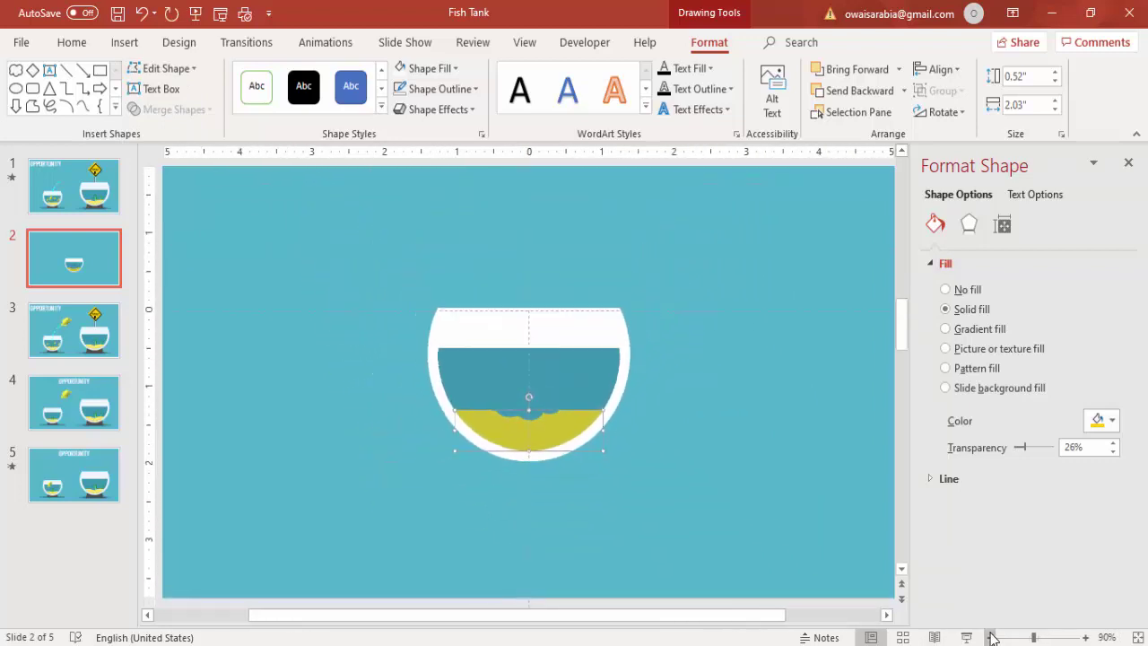
click(991, 636)
click(991, 637)
click(441, 312)
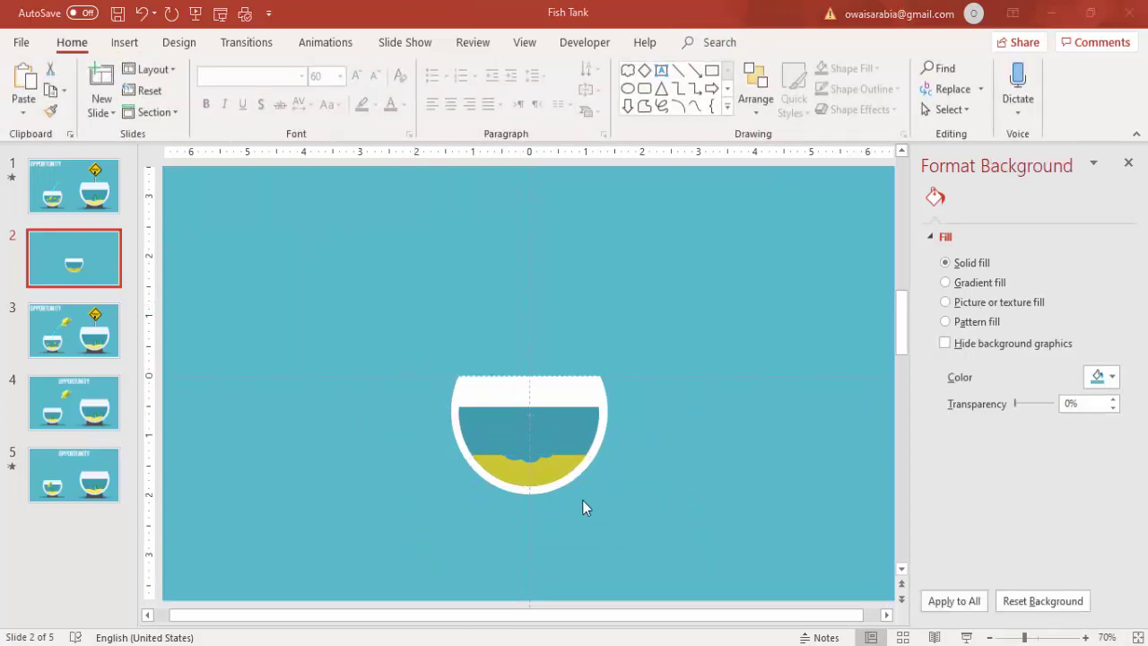
Draw a trapezoid stand beneath the fishbowl
click(126, 42)
click(278, 114)
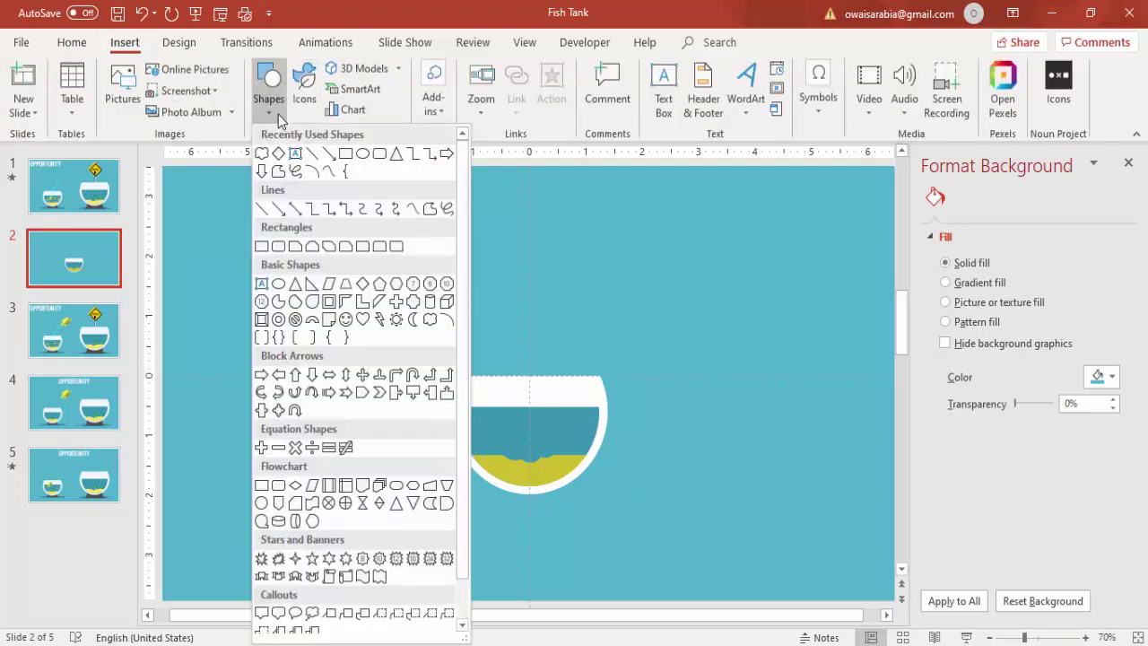
click(345, 287)
drag(487, 473, 550, 503)
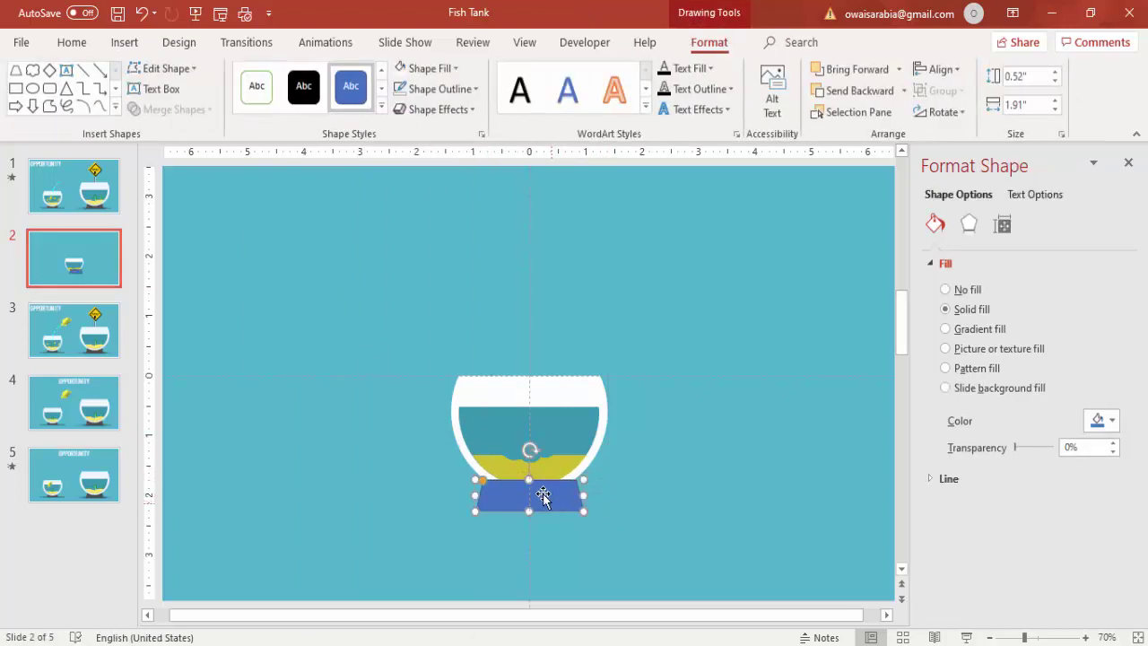
Give the trapezoid no outline and dark grey fill, and send it behind the bowl
click(456, 89)
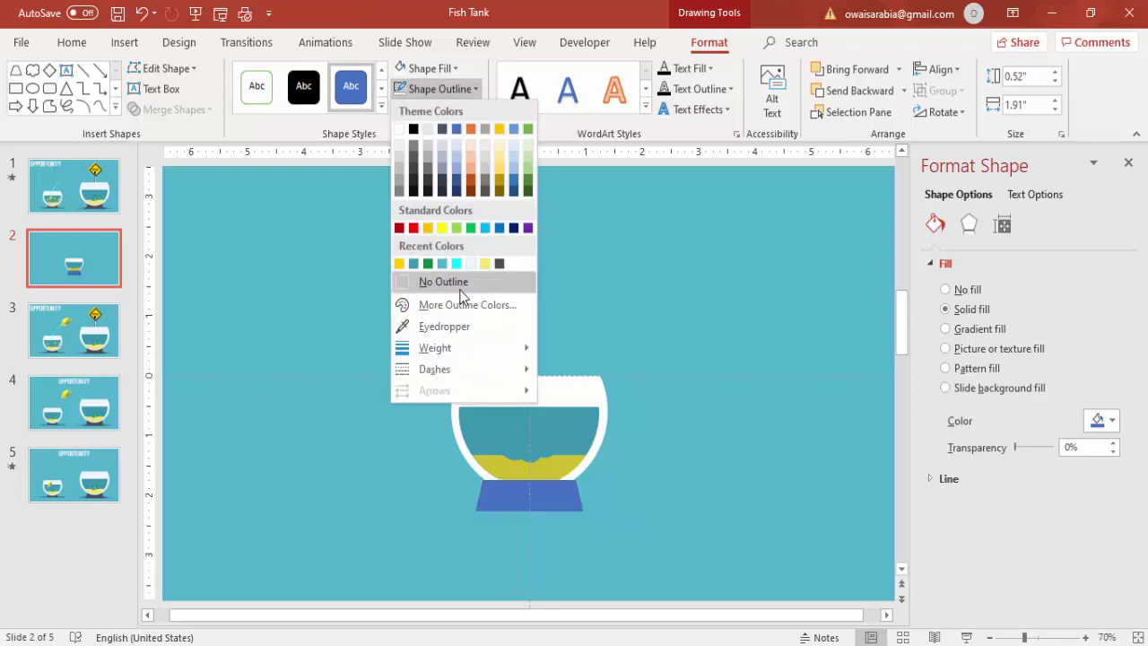
click(461, 284)
click(431, 69)
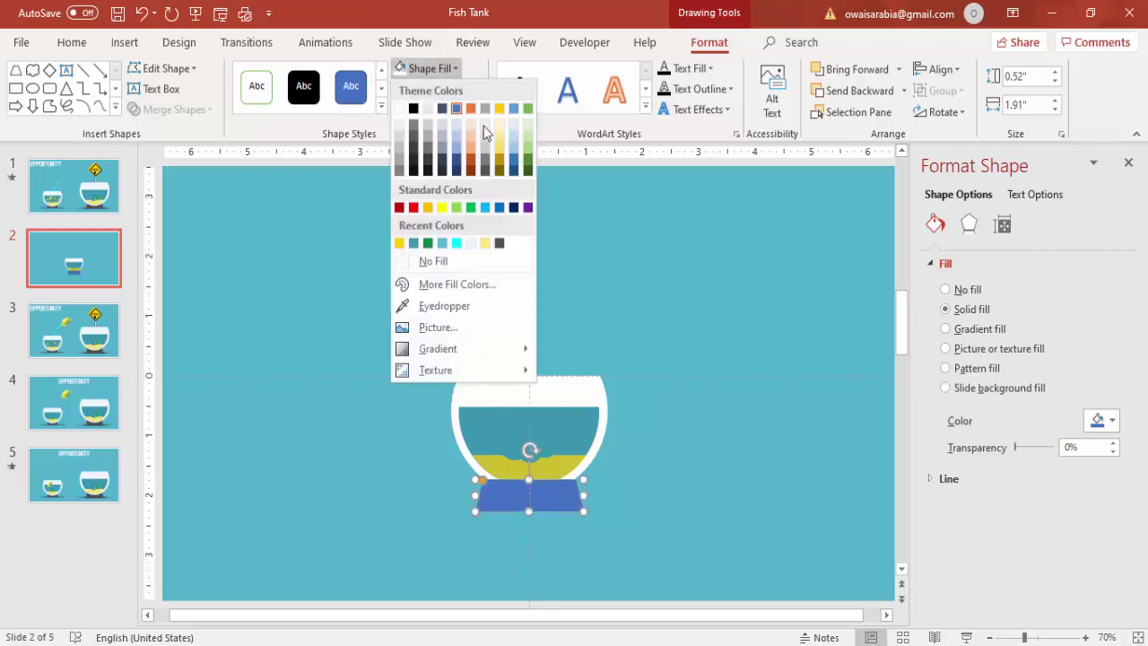
click(501, 244)
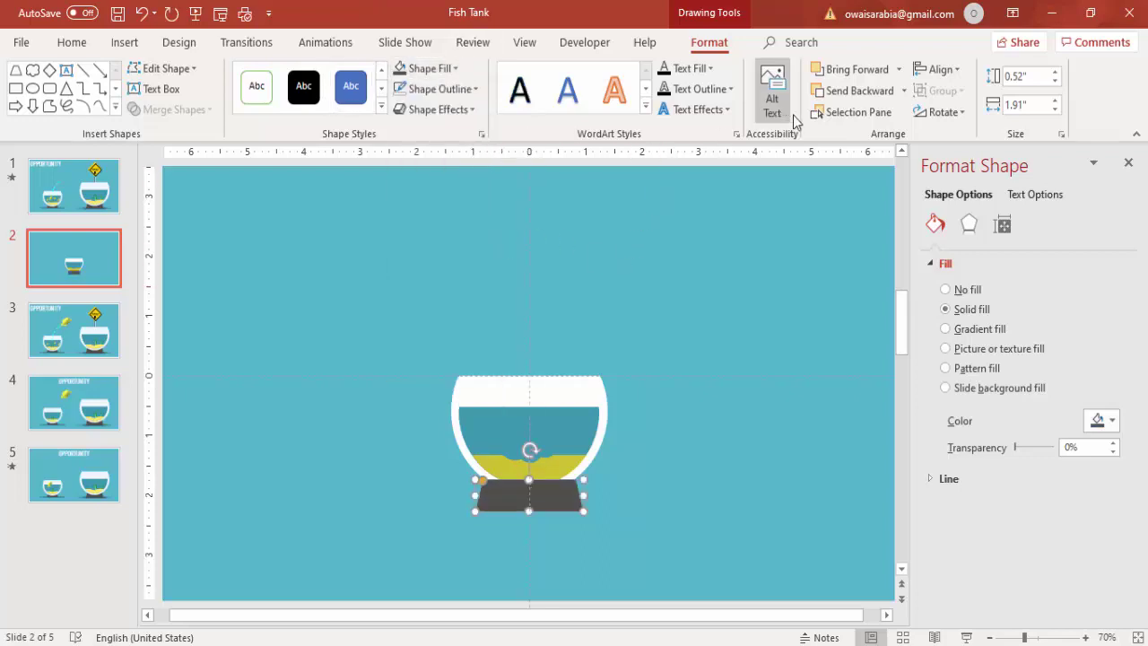
click(905, 91)
click(863, 132)
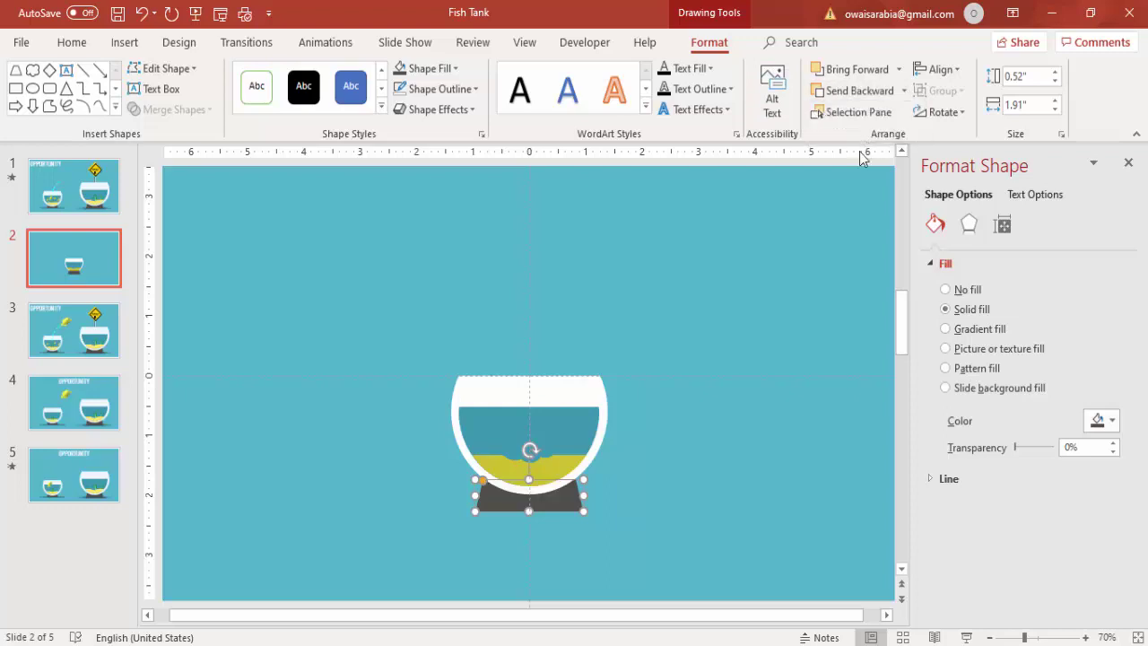
click(798, 274)
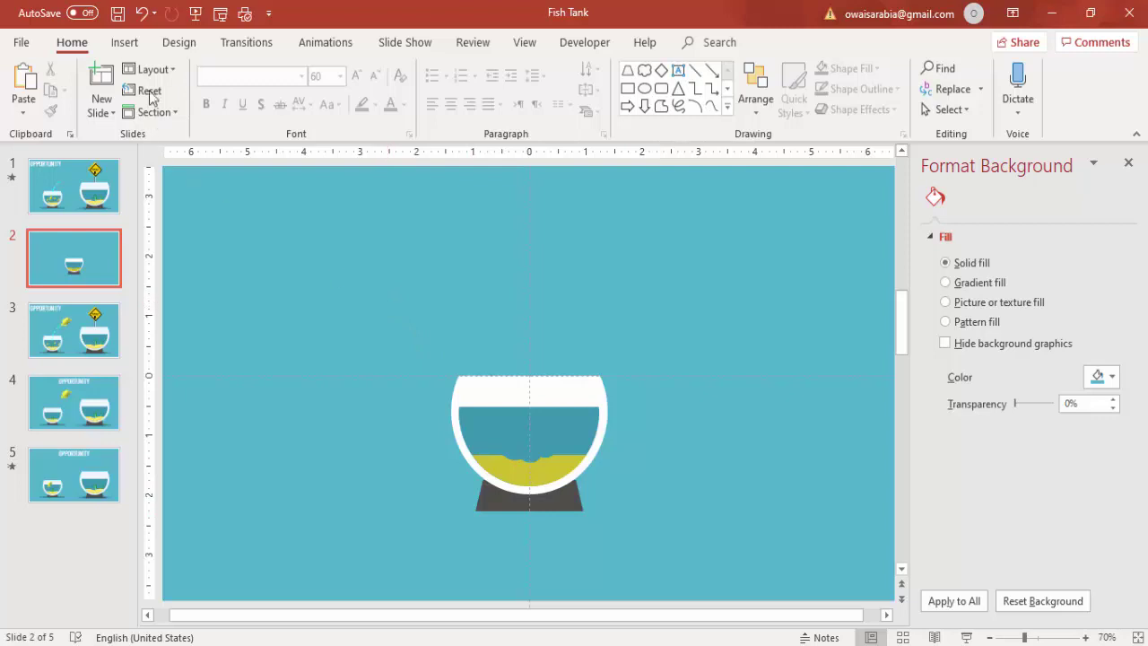
Draw a flat oval above the bowl
click(128, 45)
click(272, 106)
click(272, 283)
drag(472, 258, 651, 284)
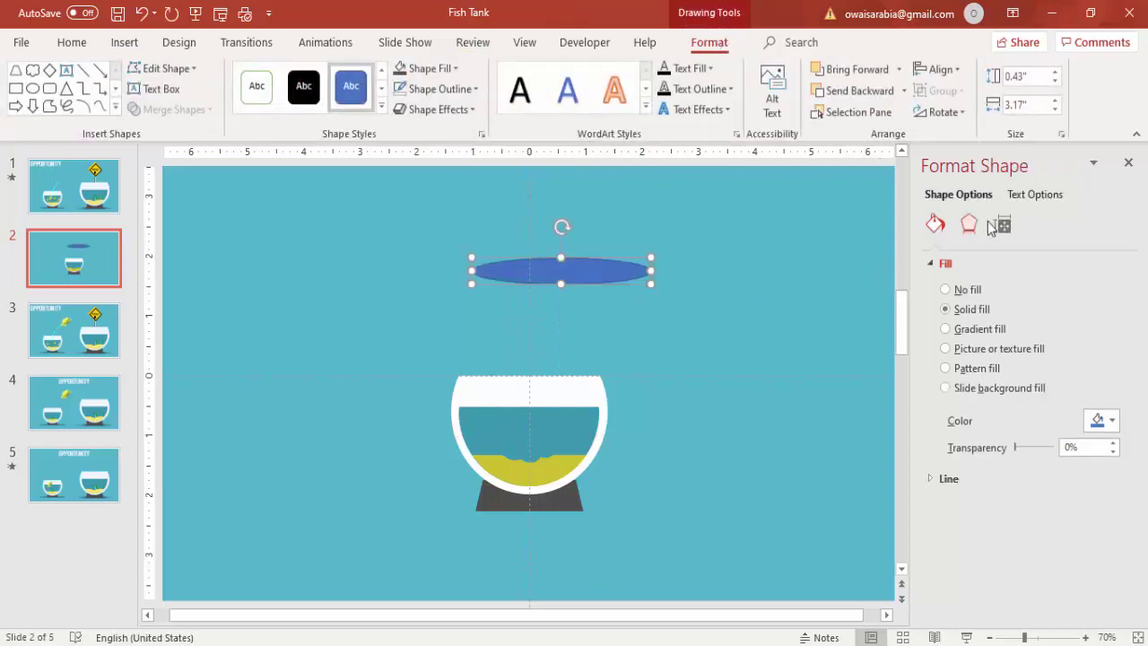
Fill the oval with a two-stop Path gradient running from black to teal
click(970, 332)
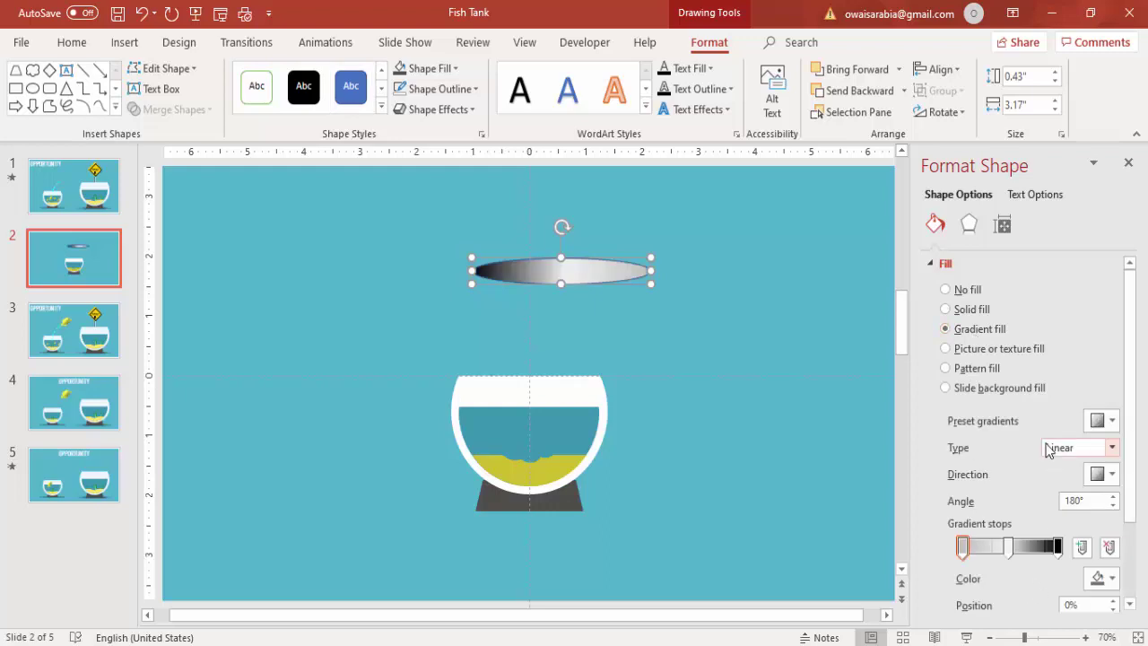
click(1068, 448)
click(1062, 516)
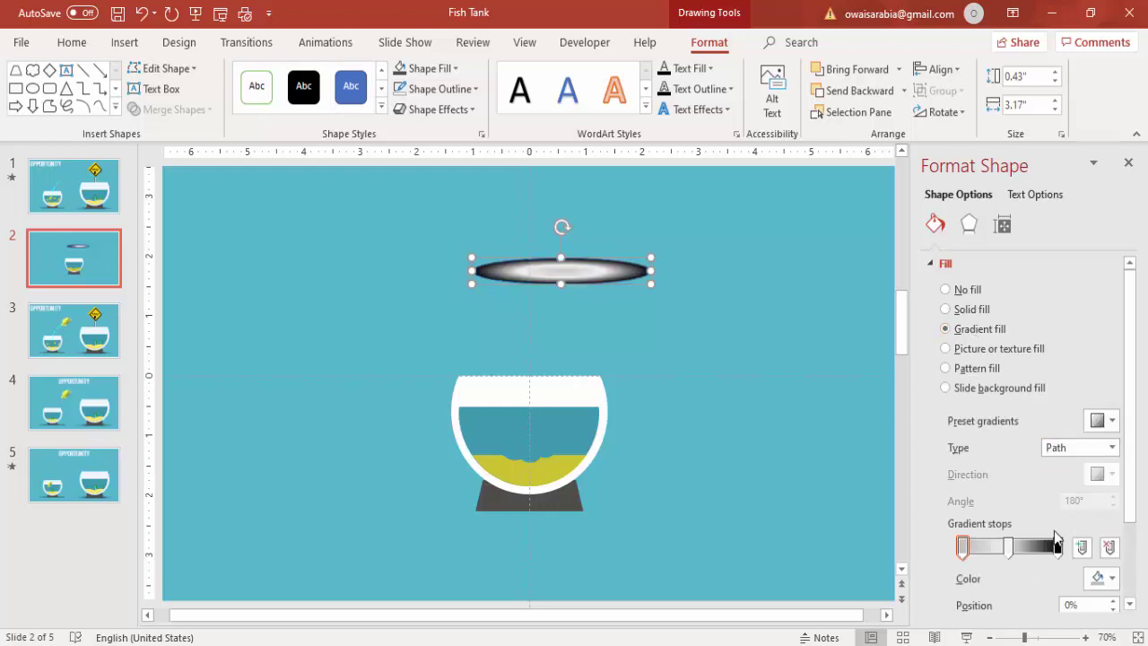
click(1010, 549)
click(1108, 547)
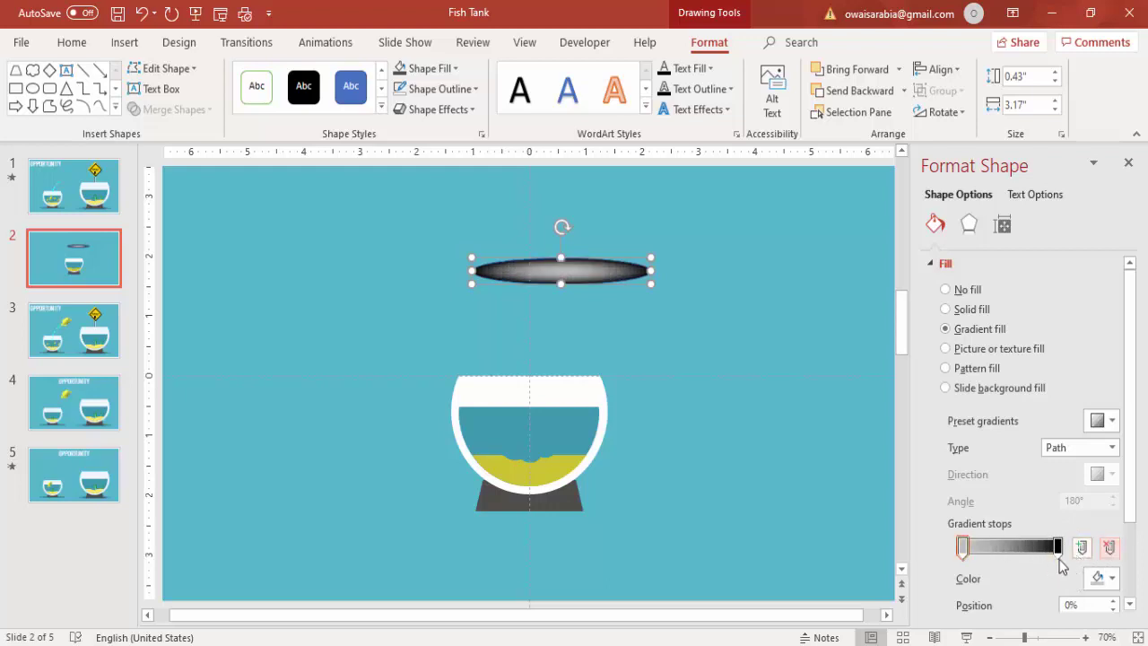
drag(1132, 523, 1135, 549)
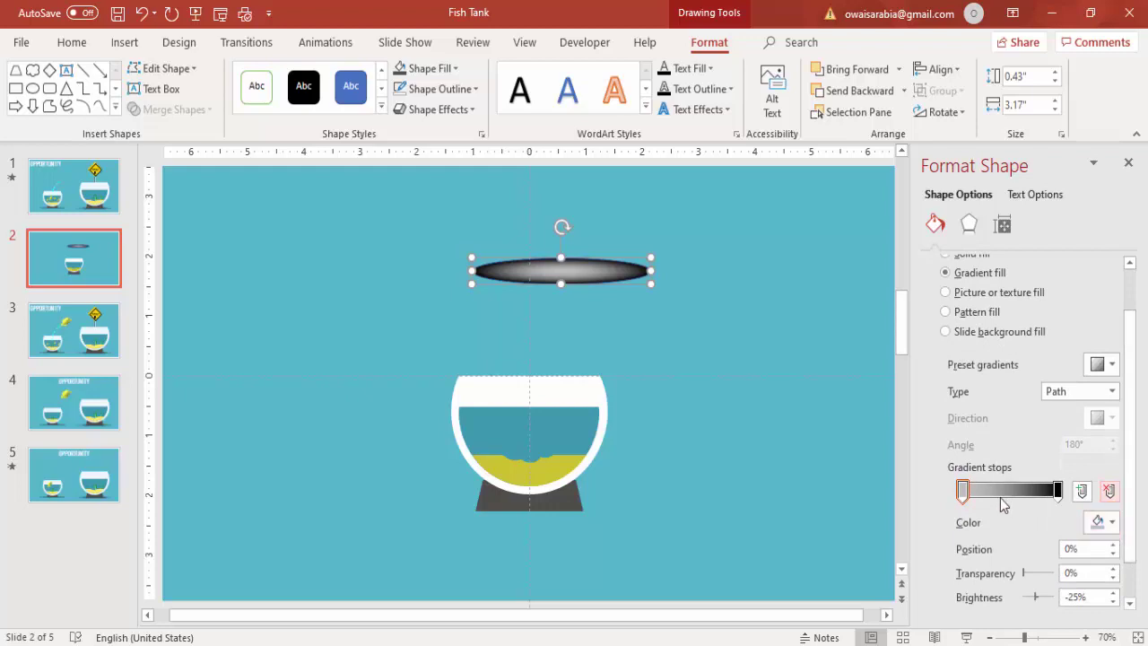
click(1112, 522)
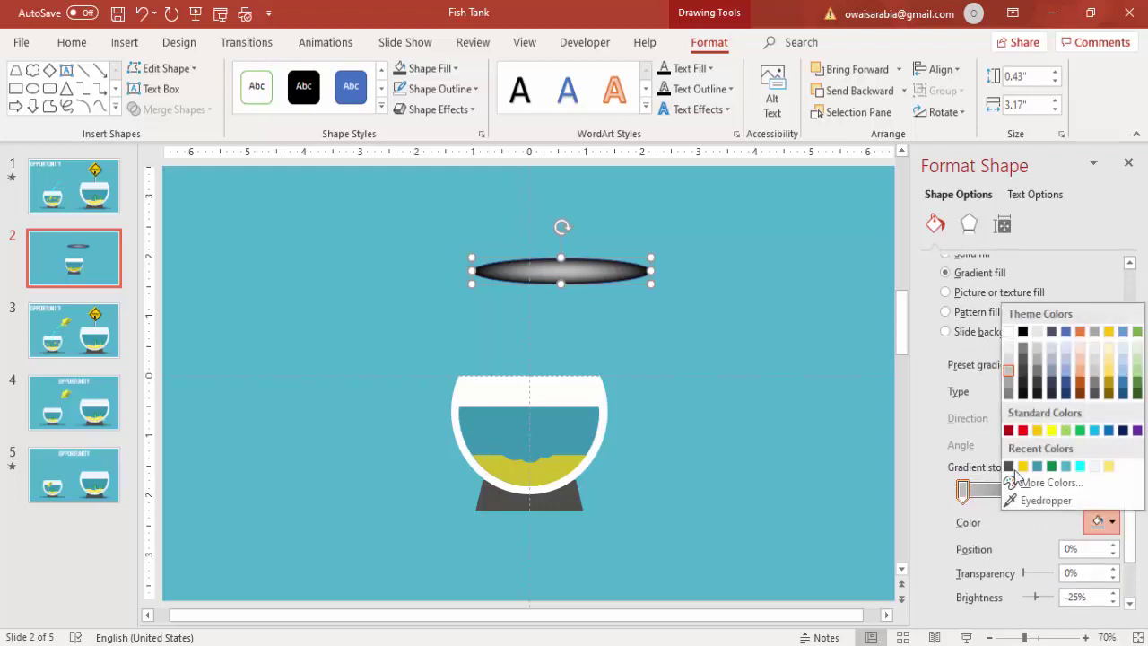
click(1011, 333)
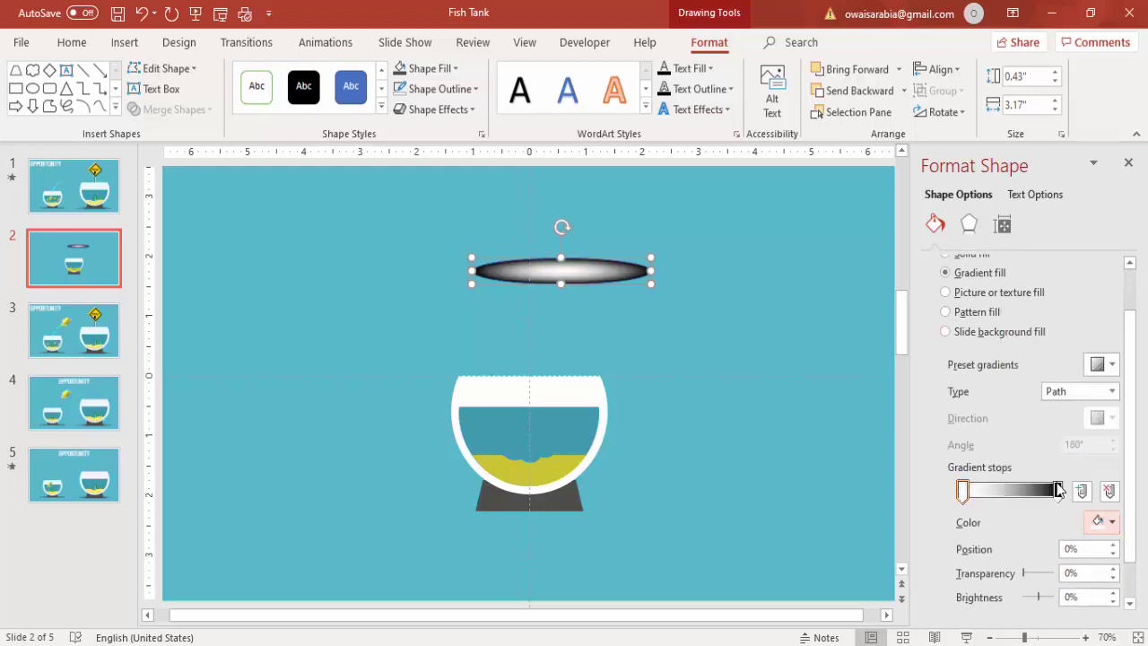
click(1096, 525)
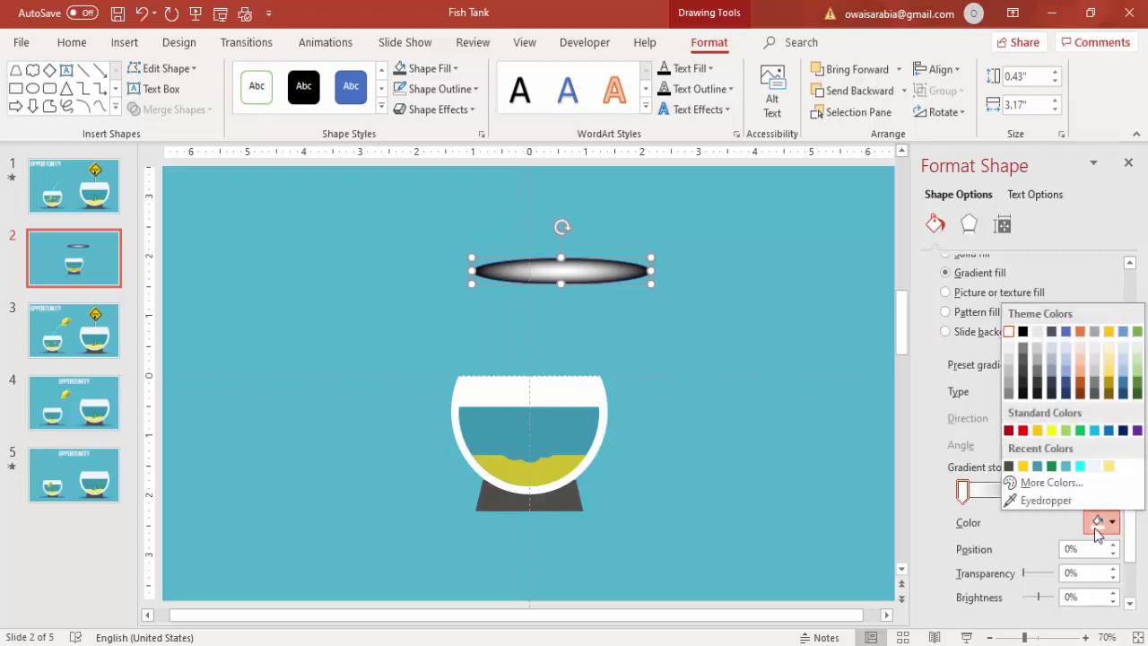
click(1022, 332)
click(1056, 490)
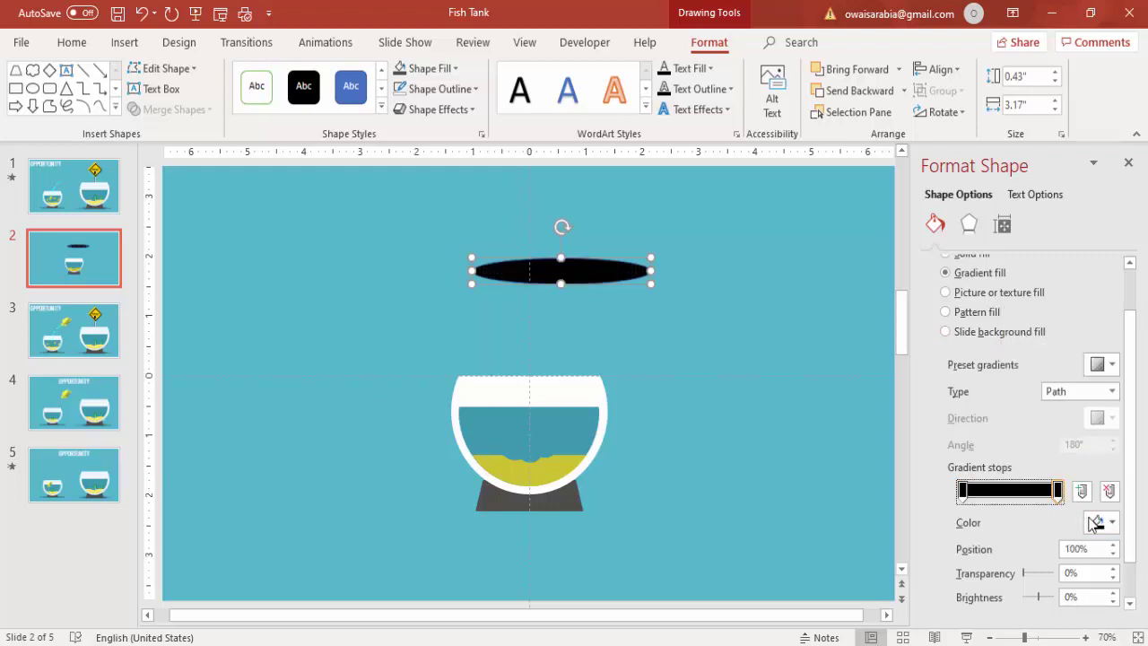
click(1111, 529)
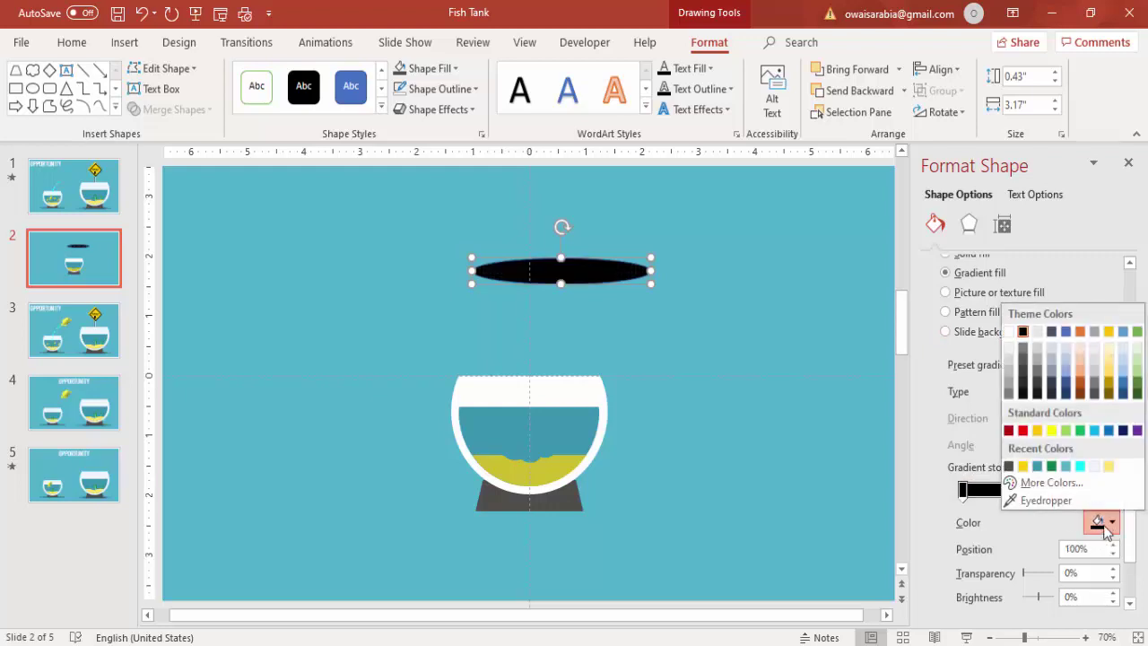
click(1037, 466)
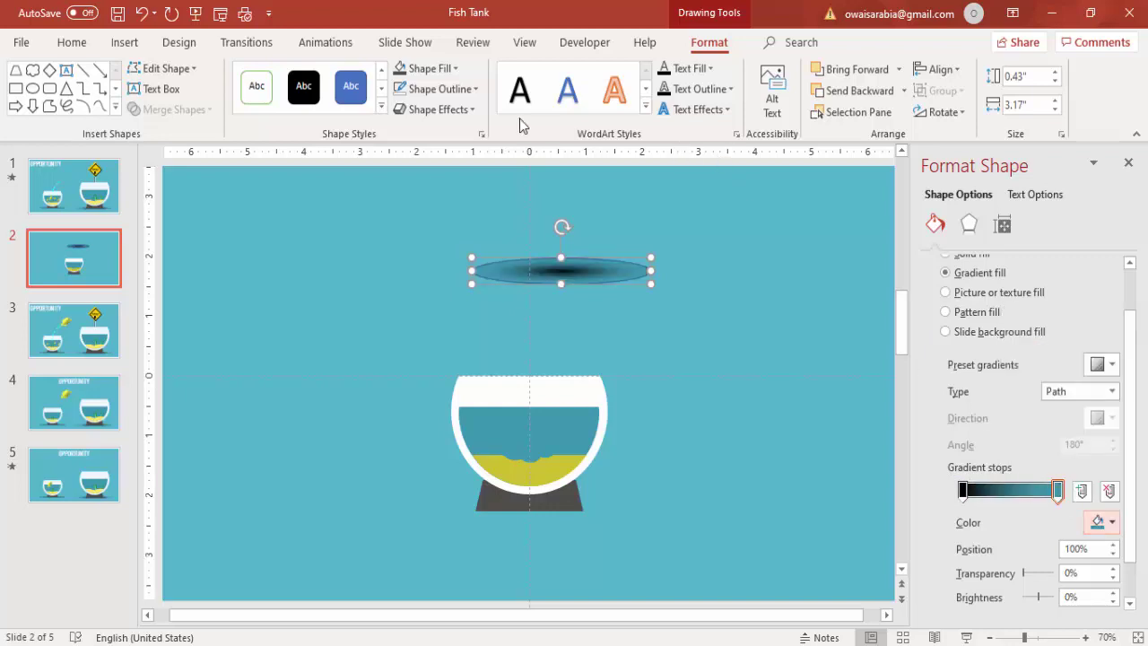
Remove the oval's outline, make the teal stop 100% transparent, and enlarge it under the bowl
click(438, 89)
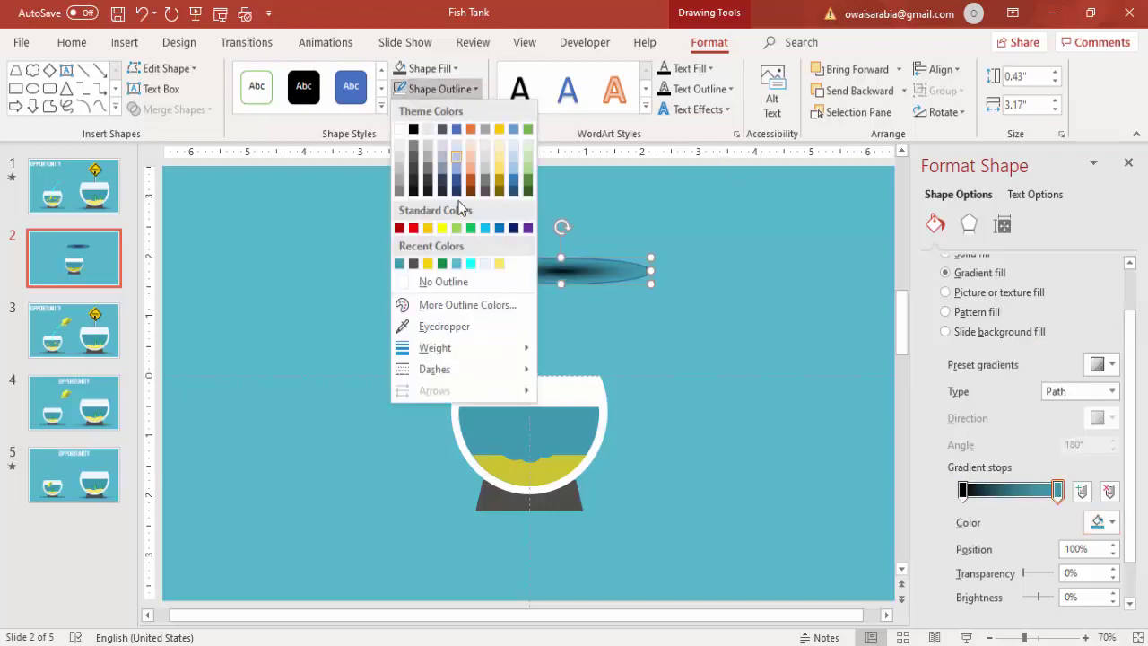
click(443, 282)
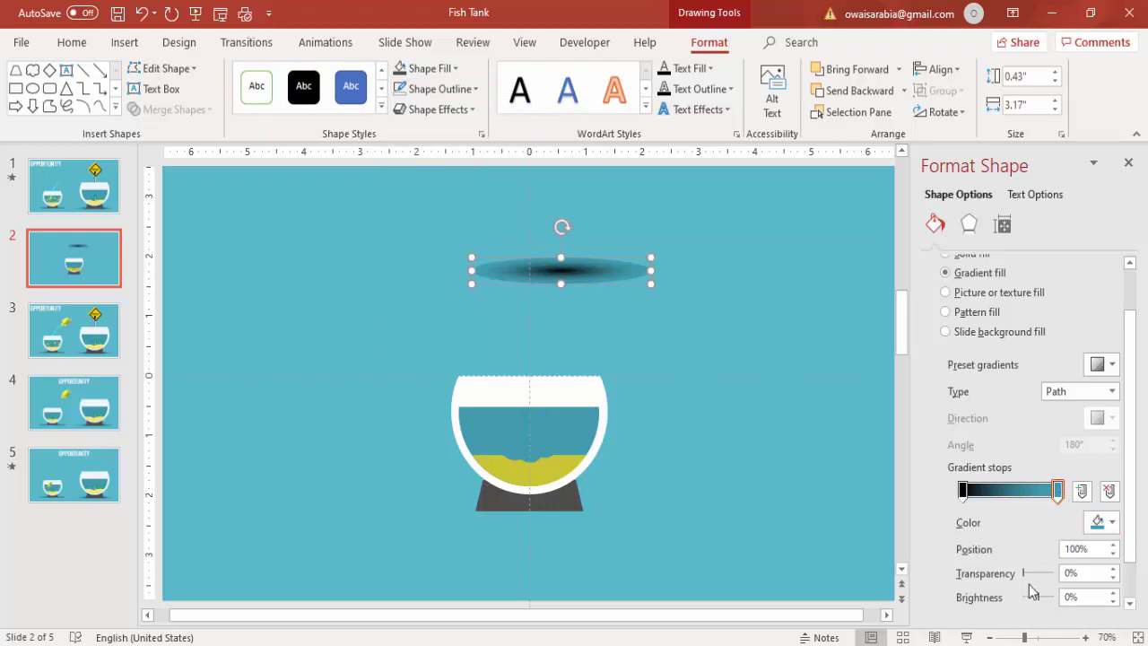
drag(1025, 581, 1063, 581)
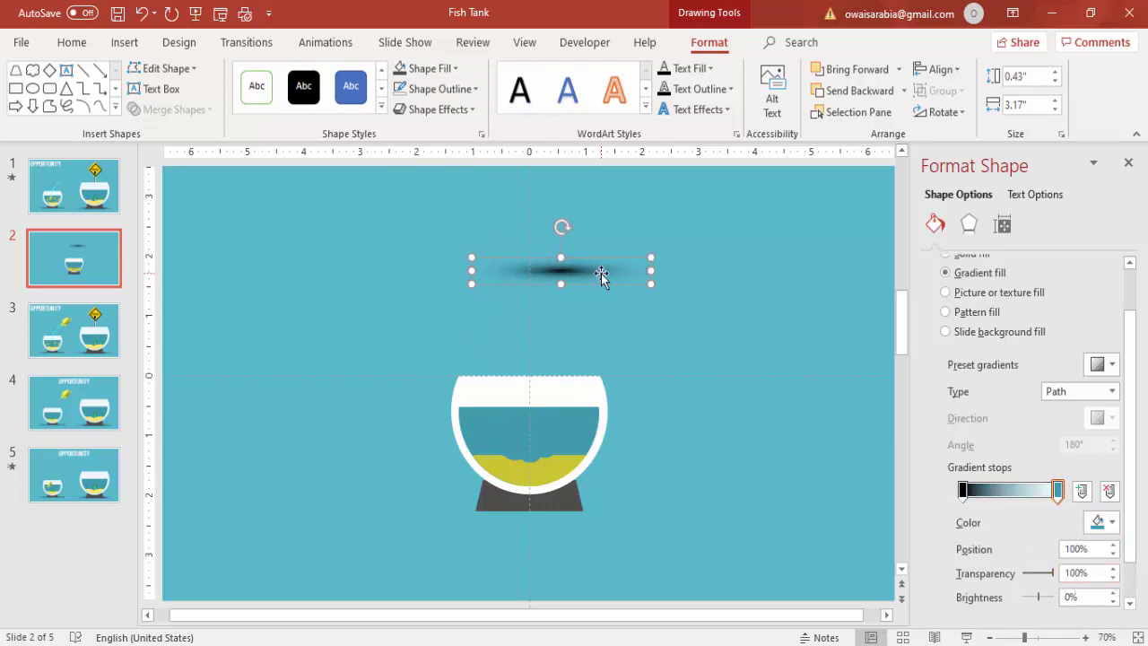
drag(652, 257, 584, 507)
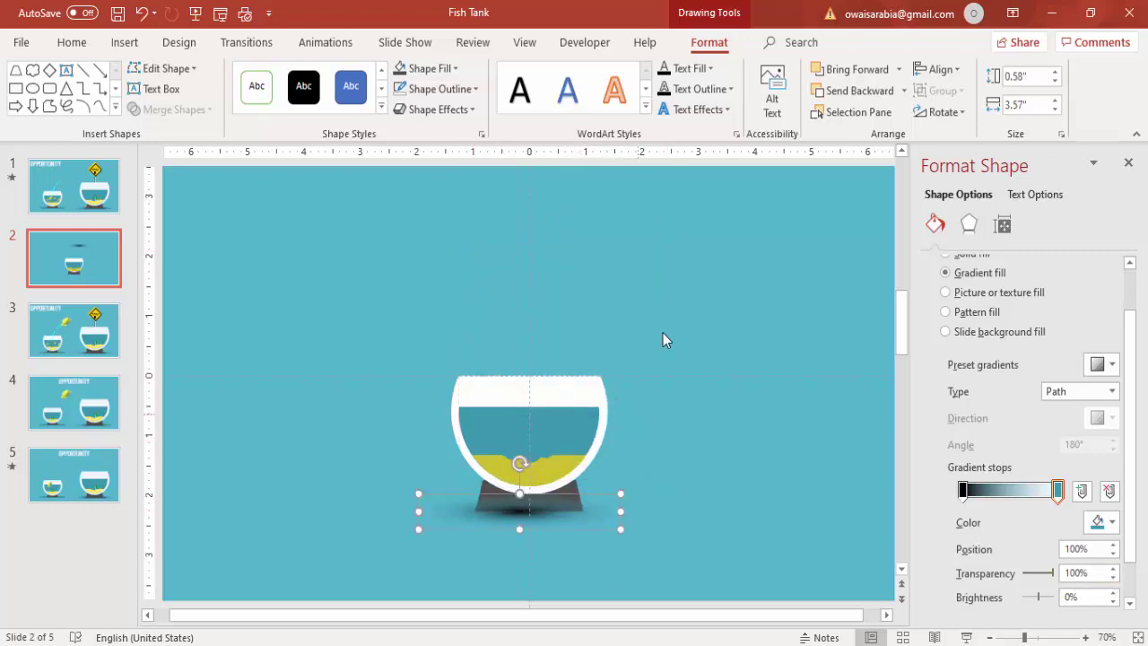
Send the shadow oval to the back behind the stand, then widen and flatten it
click(903, 91)
click(888, 117)
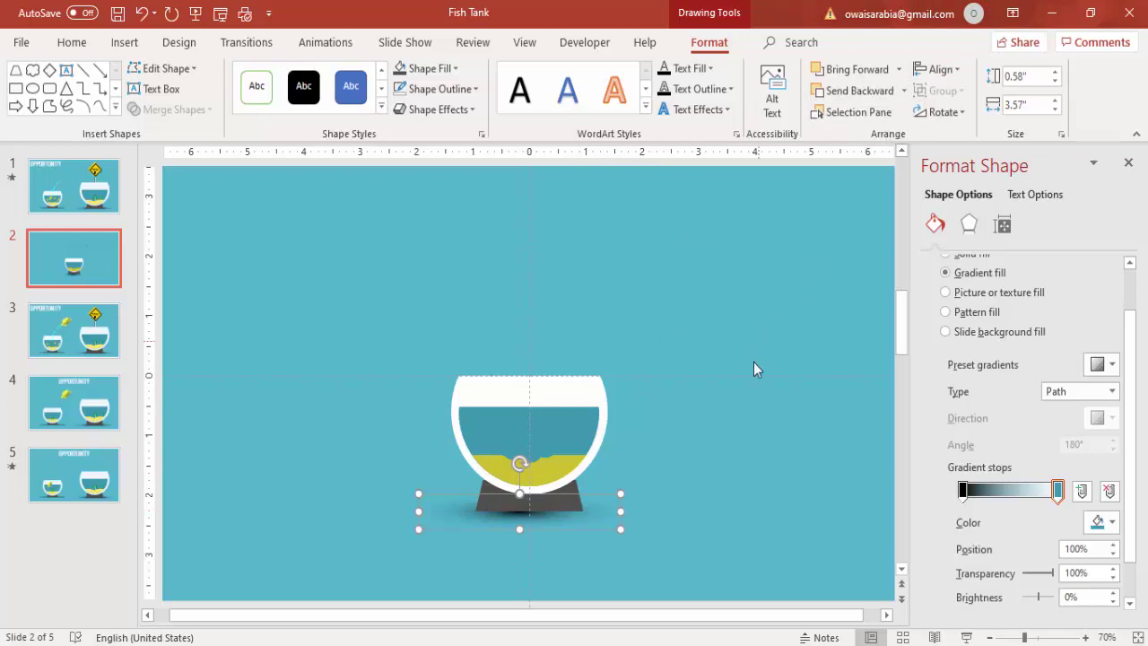
drag(586, 489, 691, 464)
drag(610, 508, 586, 512)
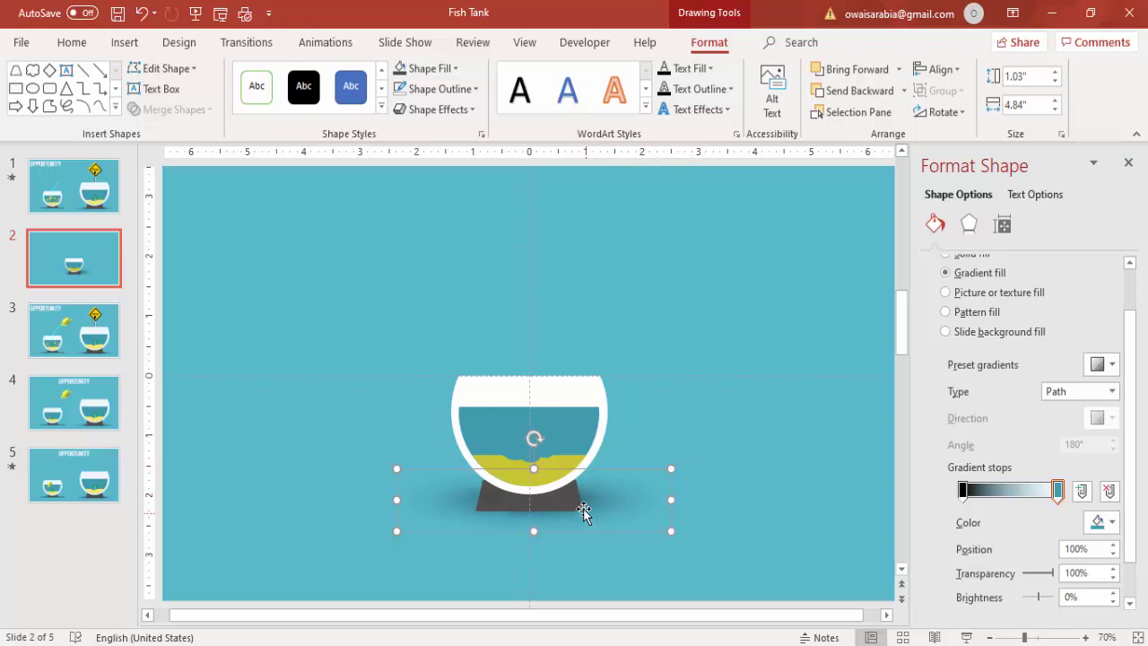
drag(533, 467, 534, 471)
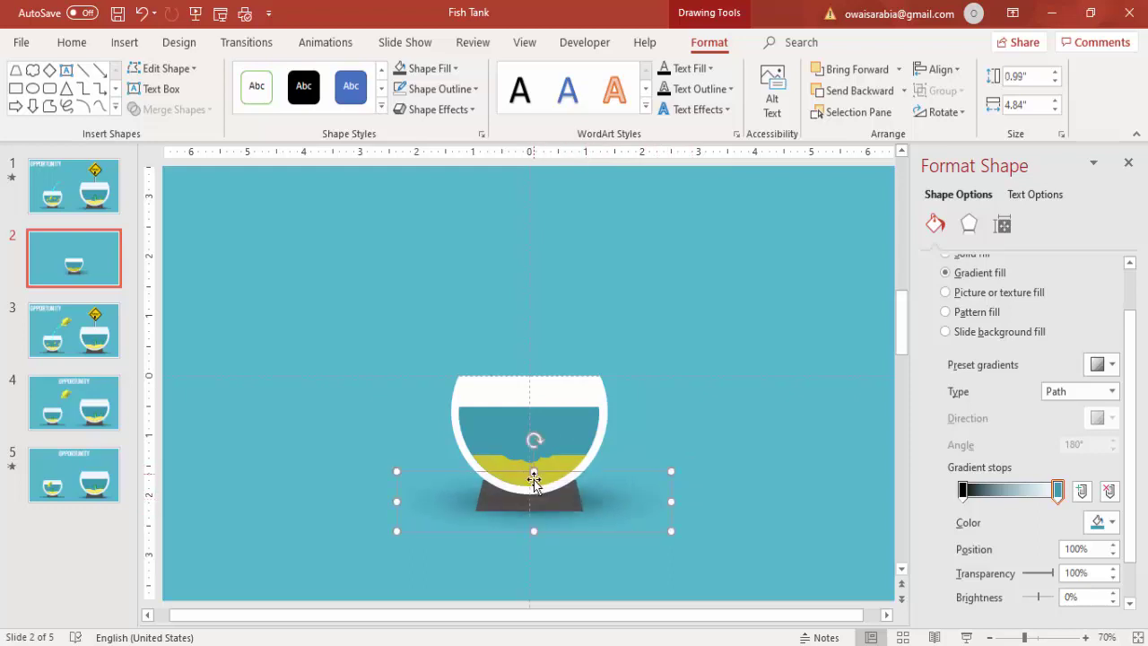
drag(397, 500, 360, 501)
drag(605, 499, 596, 500)
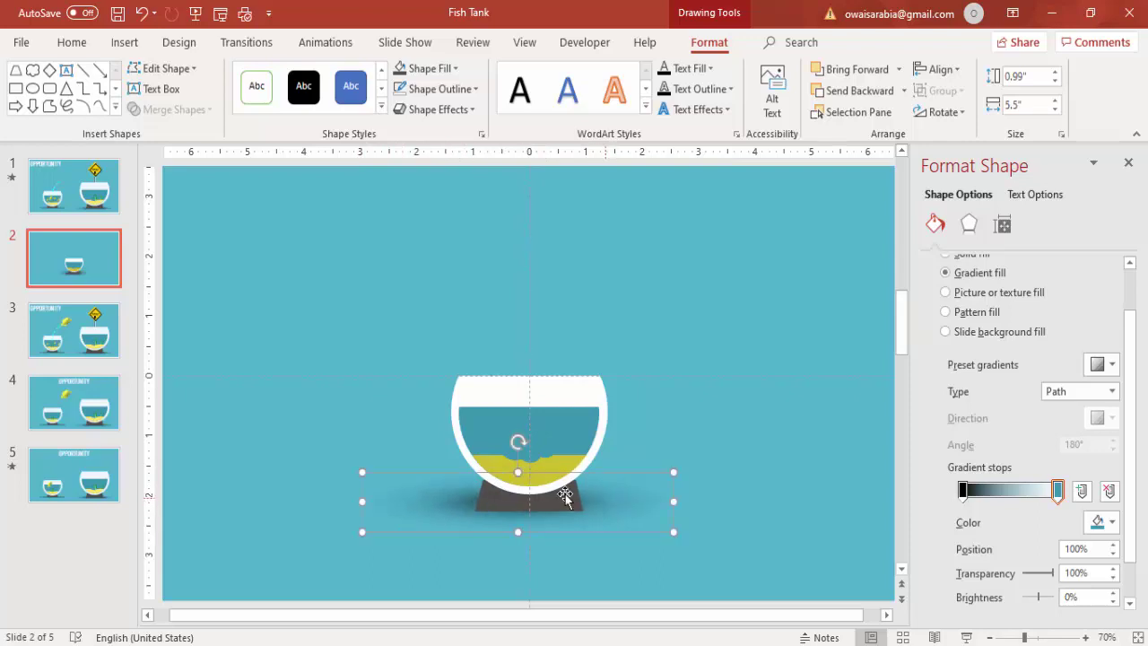
drag(519, 468, 520, 475)
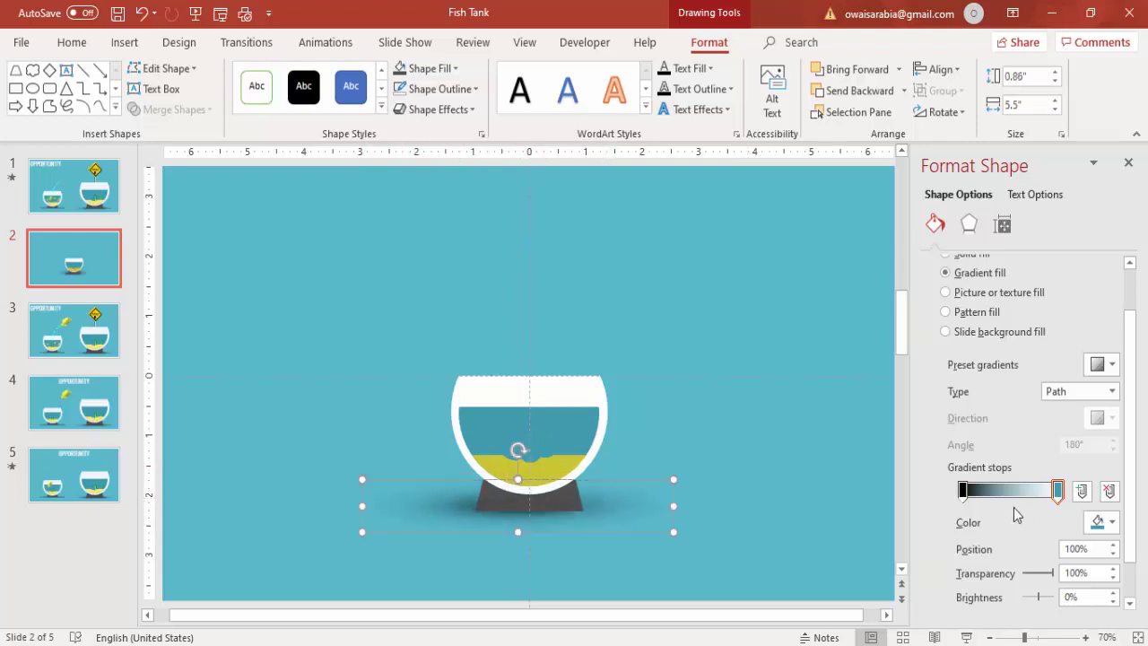
Move the shadow's dark gradient stop to 5% and refine it to 0.66 by 5.5 inches, centred under the bowl
click(963, 490)
drag(963, 491, 967, 490)
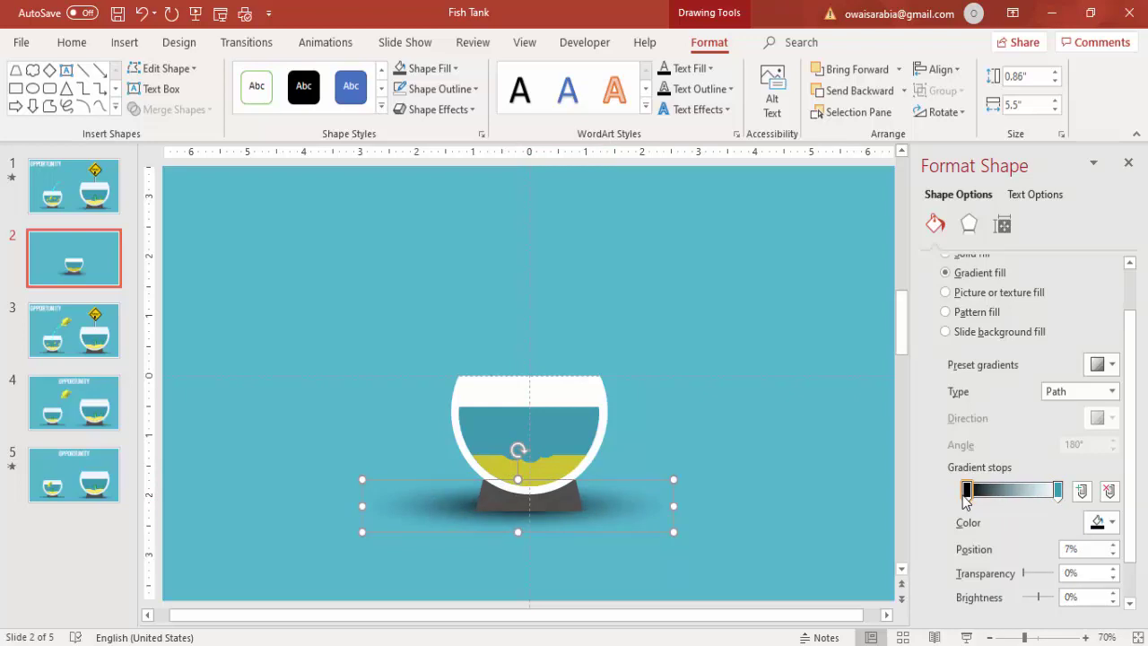
drag(518, 479, 520, 486)
drag(518, 531, 518, 528)
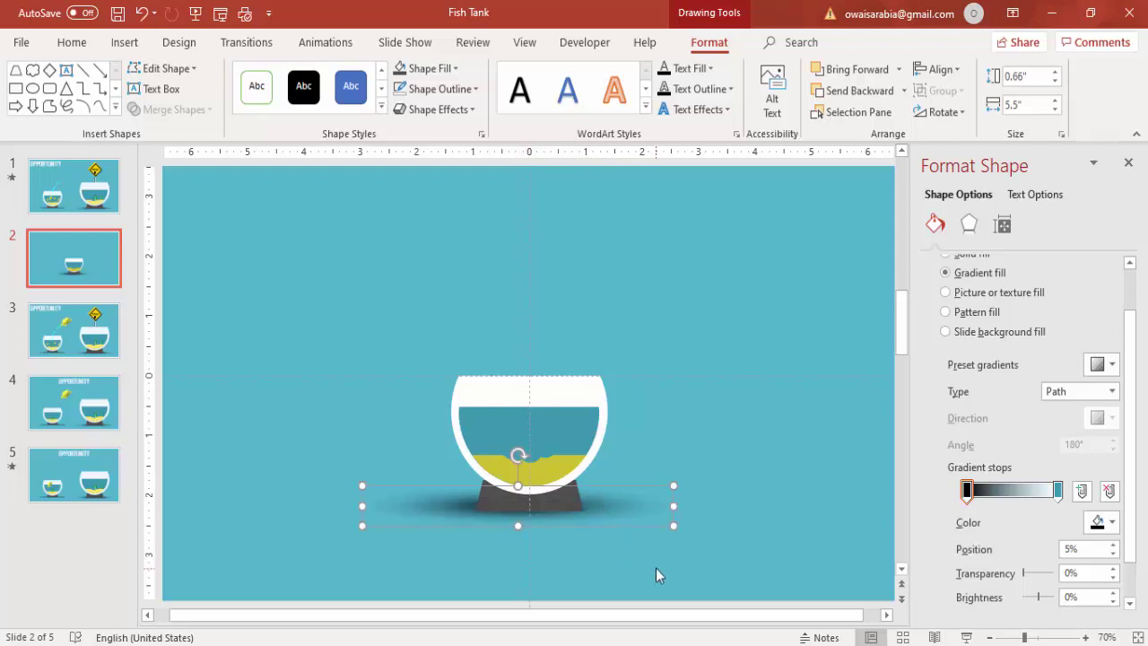
click(623, 528)
drag(607, 508, 615, 505)
click(745, 510)
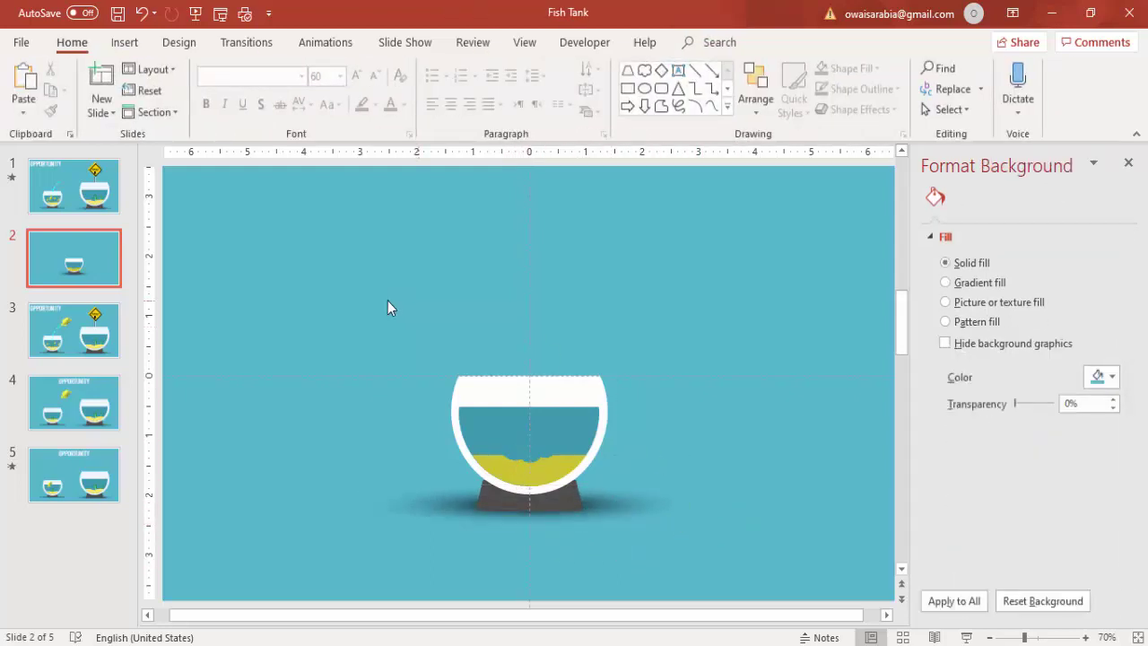
Group the fishbowl parts with the shadow and move the group to the left of the slide
mouse_move(323, 290)
mouse_down()
mouse_move(733, 619)
mouse_move(729, 590)
mouse_up()
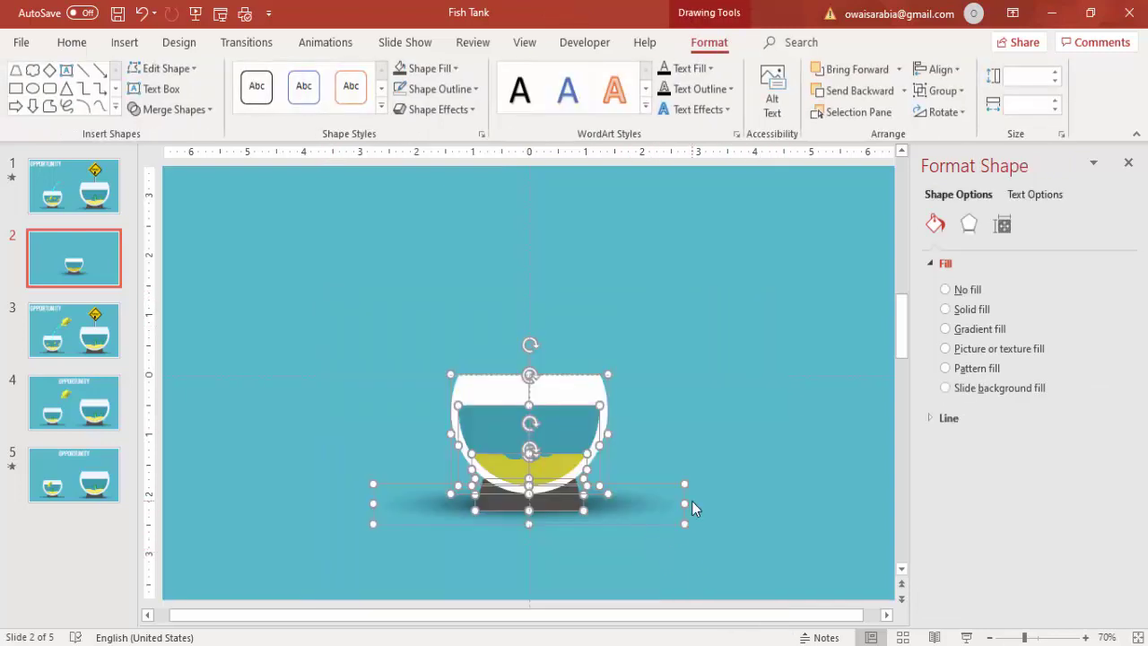
key(ctrl+g)
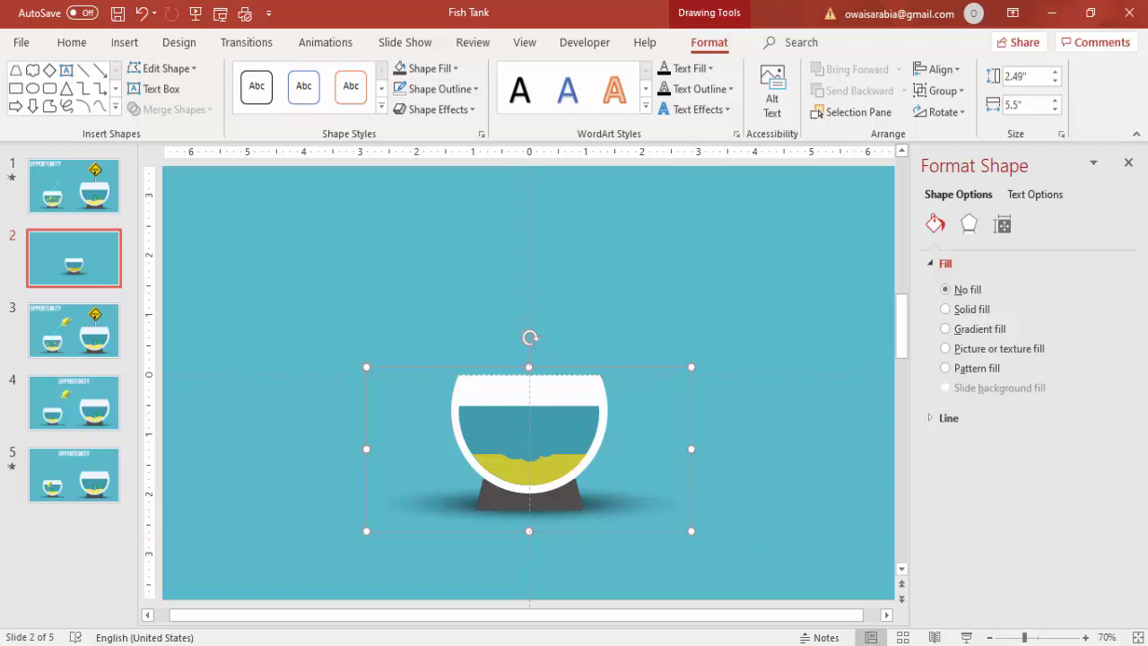
click(990, 637)
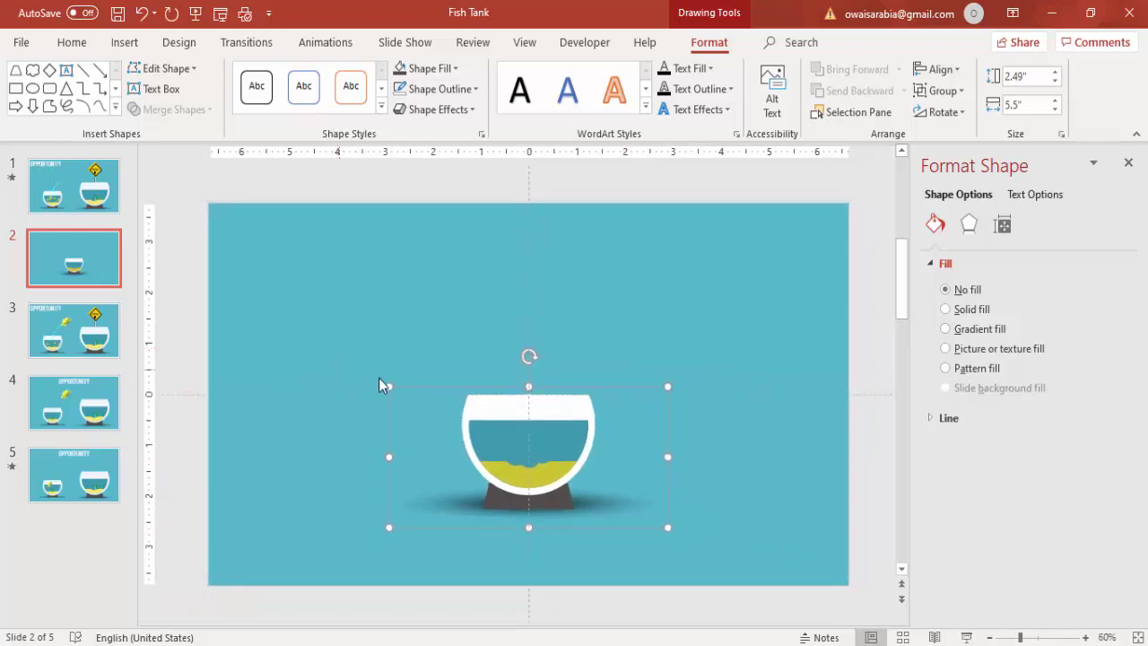
drag(564, 415, 689, 404)
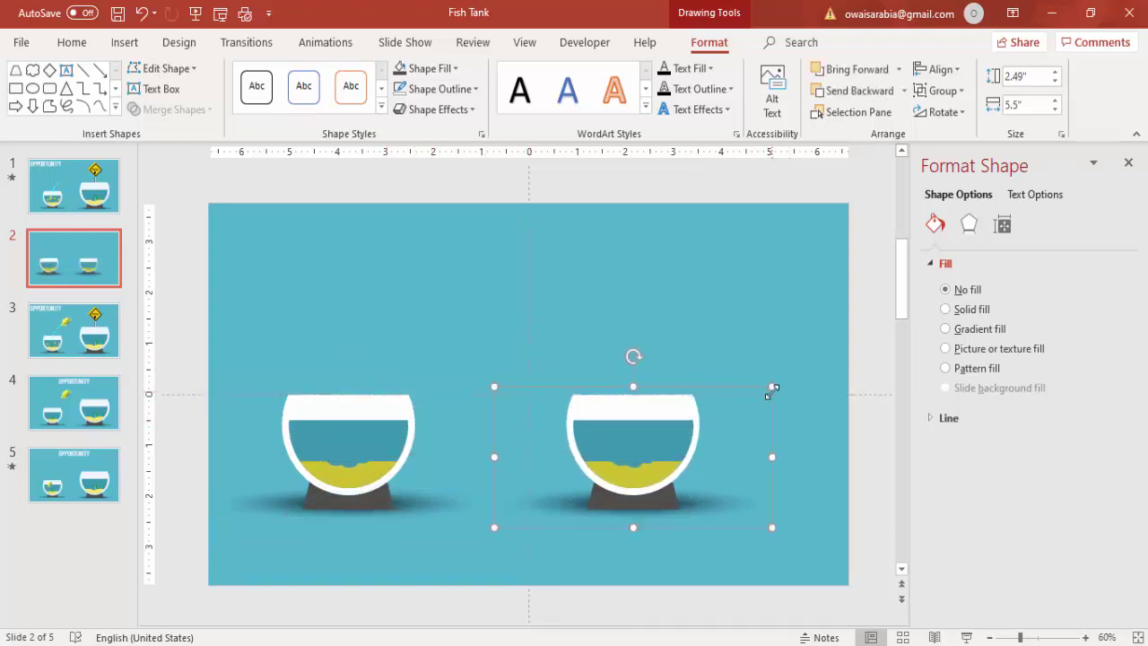
Enlarge the right-hand fishbowl copy to 3.46 by 7.67 inches beside the original
drag(772, 388, 874, 332)
mouse_move(715, 376)
mouse_down()
mouse_move(693, 381)
mouse_move(695, 391)
mouse_move(698, 382)
mouse_up()
click(733, 300)
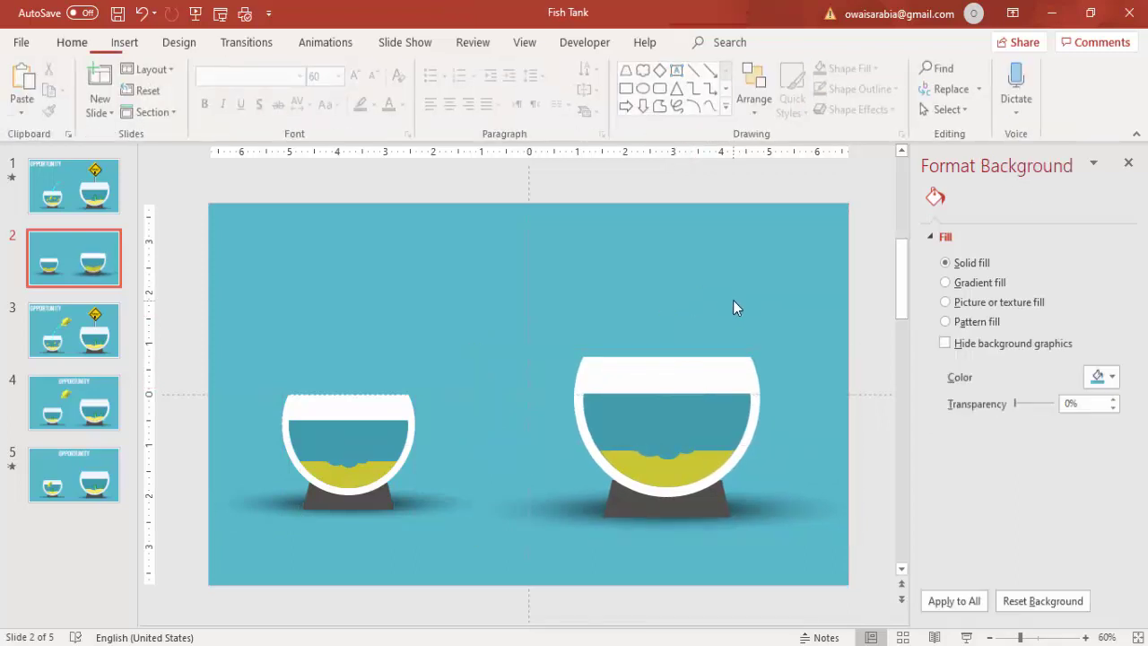
click(125, 42)
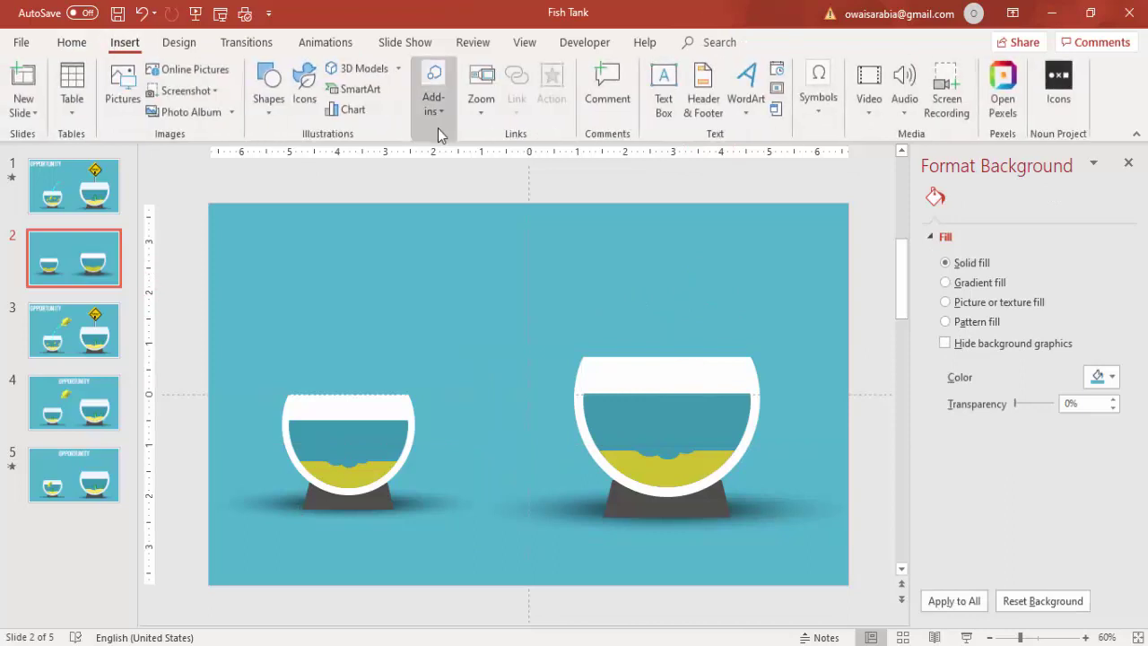
Draw a diamond shape above the large fishbowl and position it
click(265, 114)
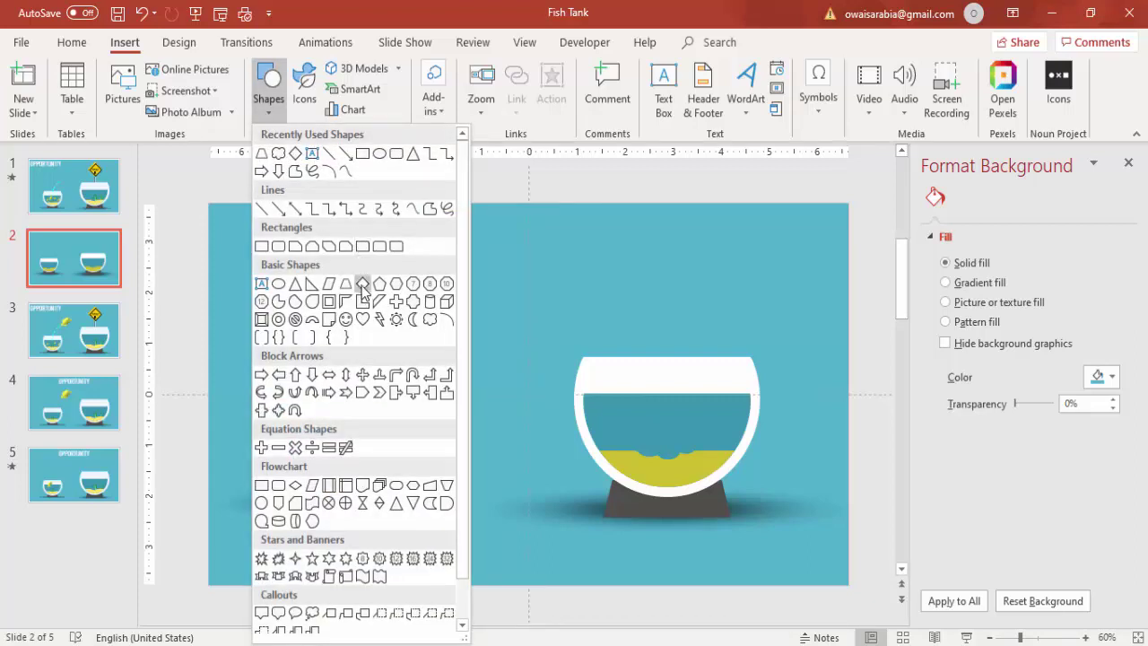
click(363, 285)
drag(649, 252, 752, 357)
drag(715, 306, 671, 280)
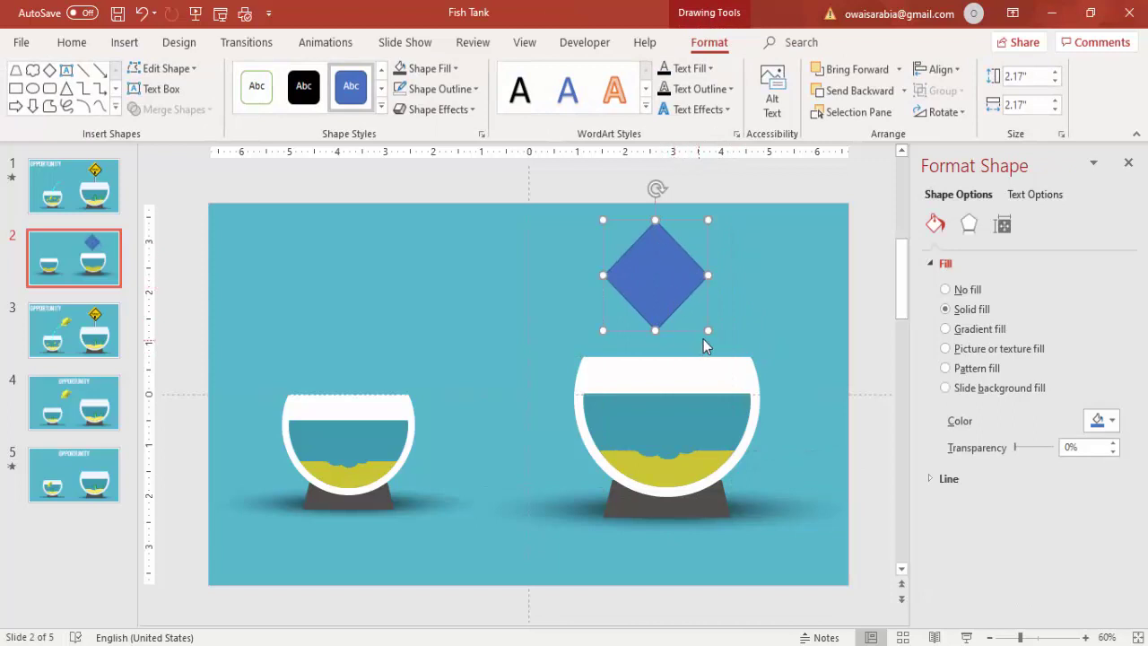
drag(708, 331, 713, 337)
drag(696, 274, 671, 270)
Fill the diamond yellow with no outline, and make a copy of it
click(1101, 421)
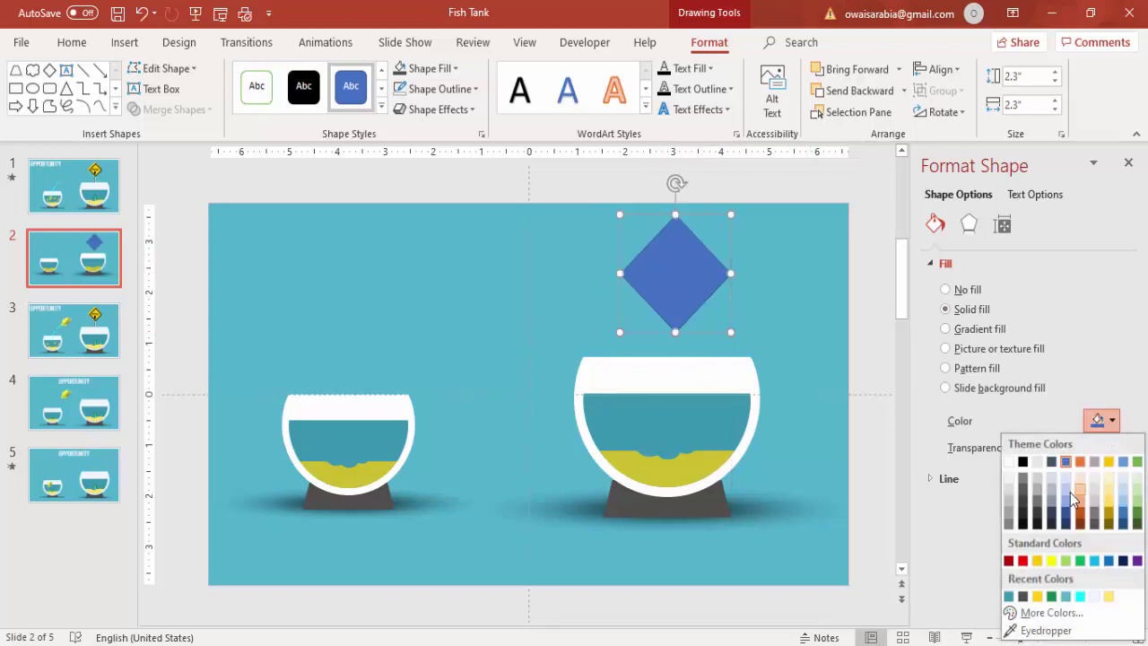
click(1038, 596)
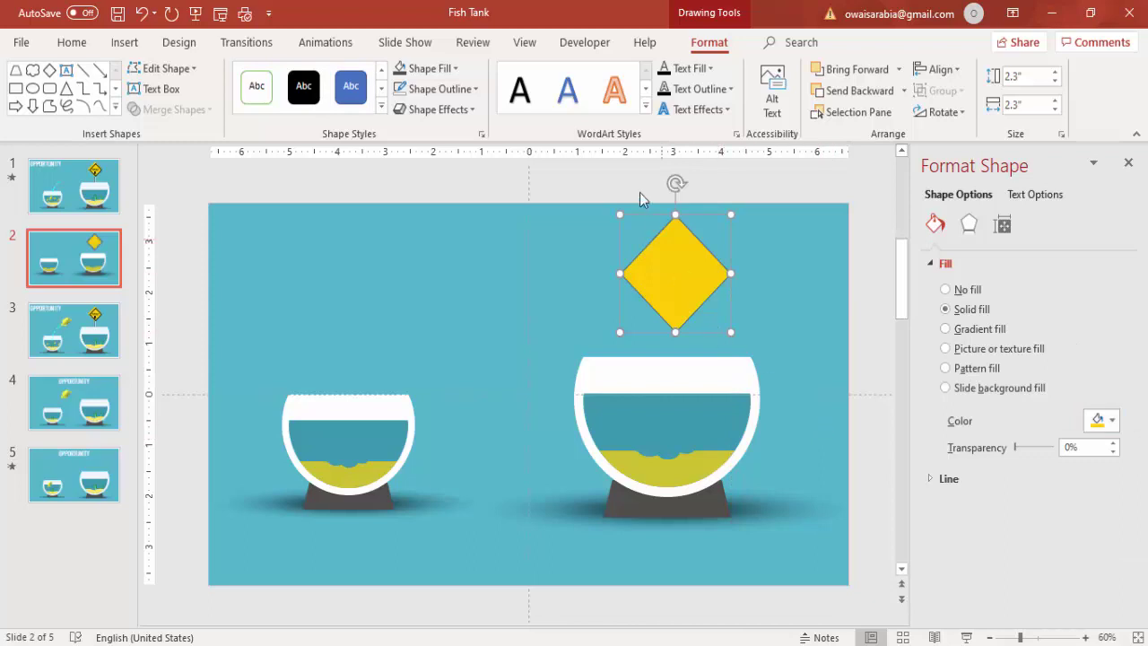
click(438, 89)
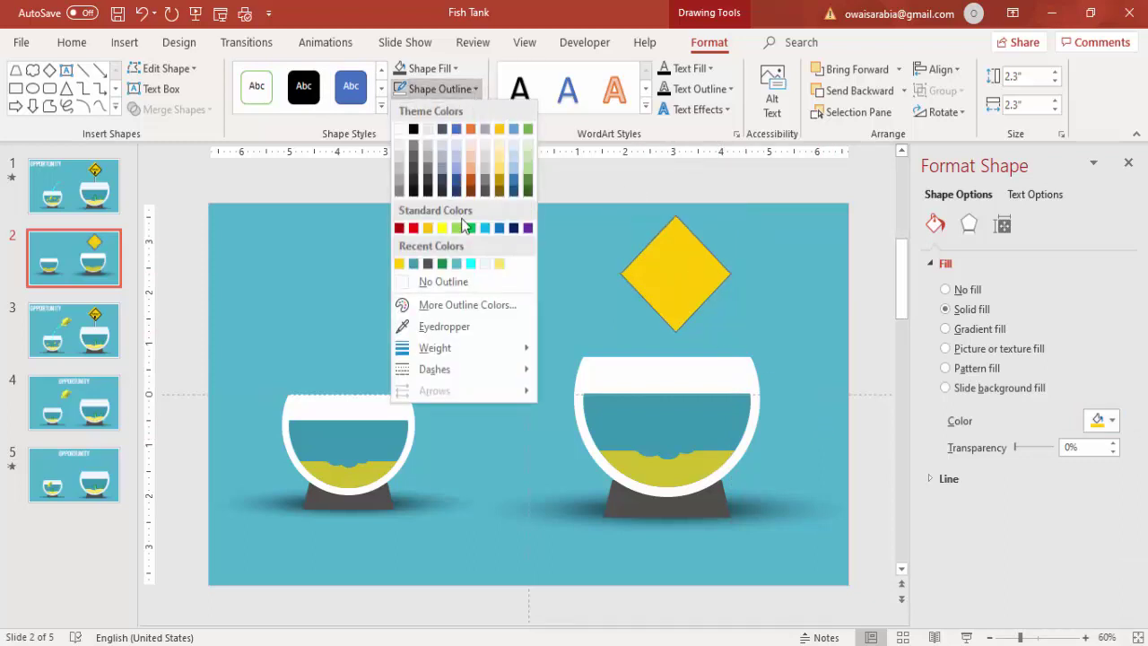
click(466, 281)
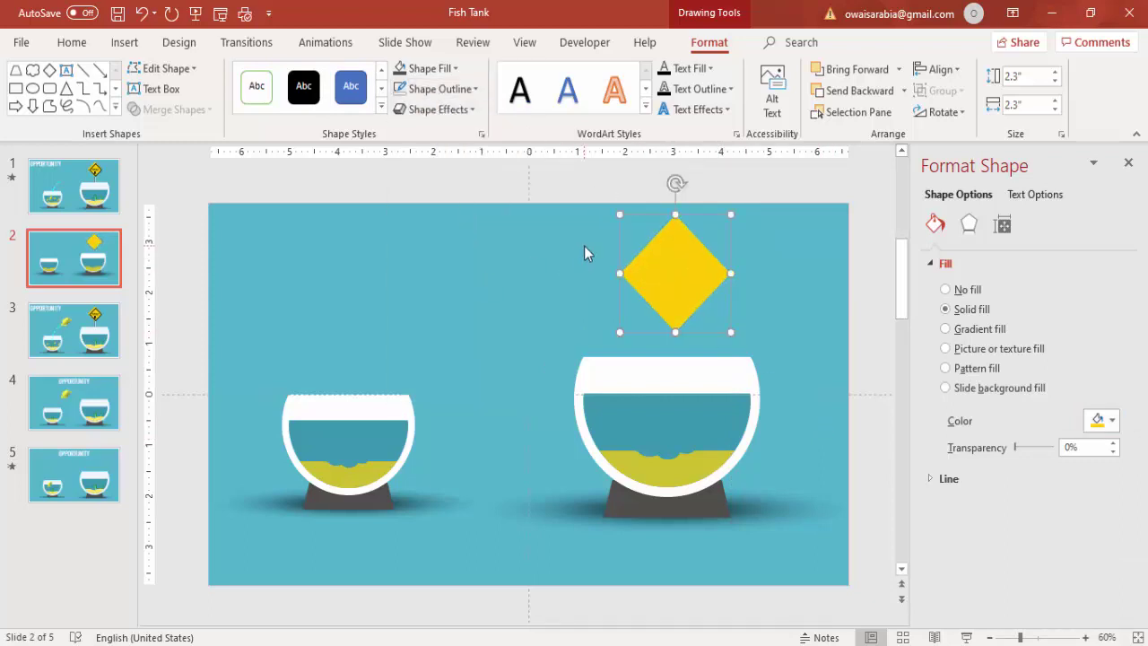
drag(643, 278, 690, 299)
Give the copy no fill and a thicker black outline, shrinking it to 2.01 inches centred on the diamond
click(436, 87)
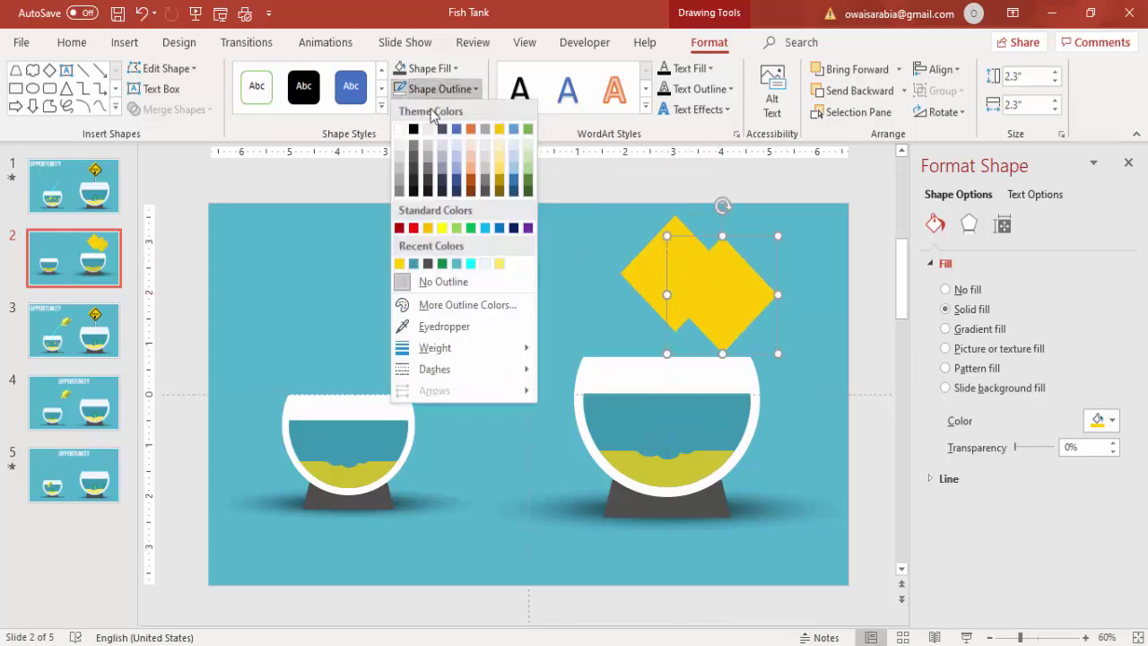
click(413, 129)
click(433, 78)
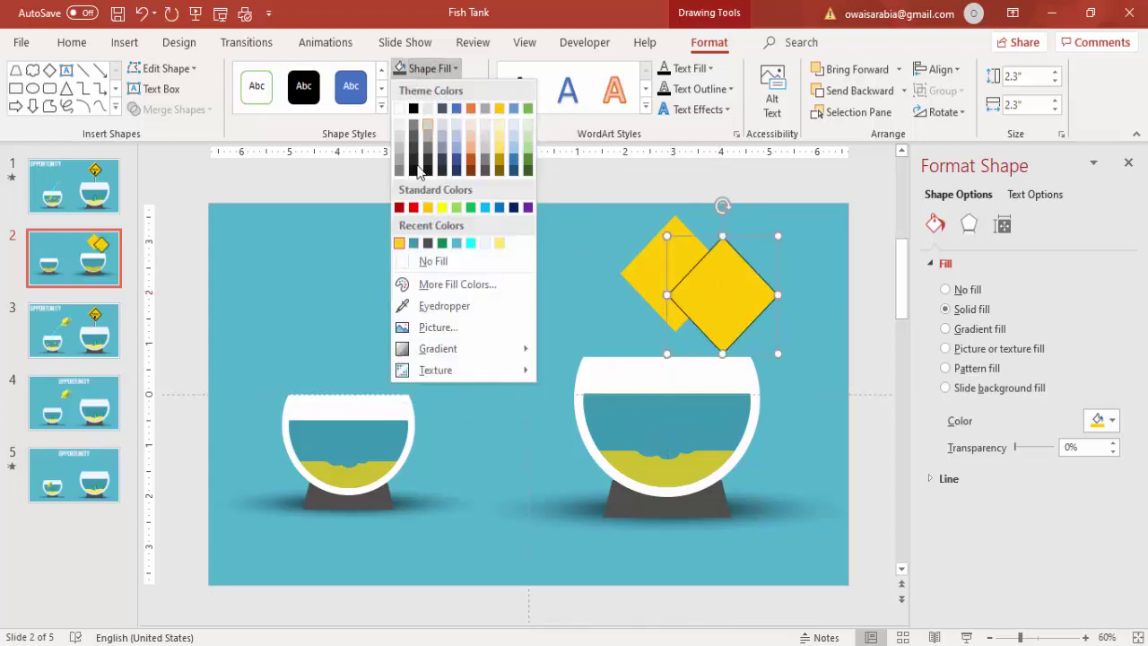
click(431, 256)
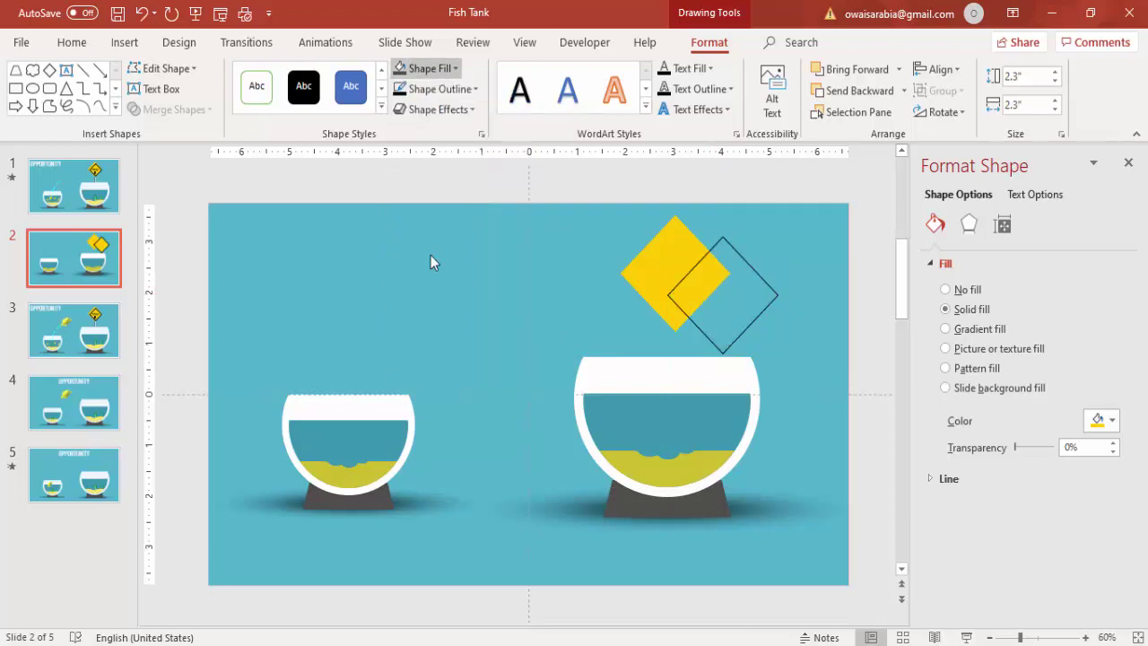
click(437, 89)
mouse_move(455, 349)
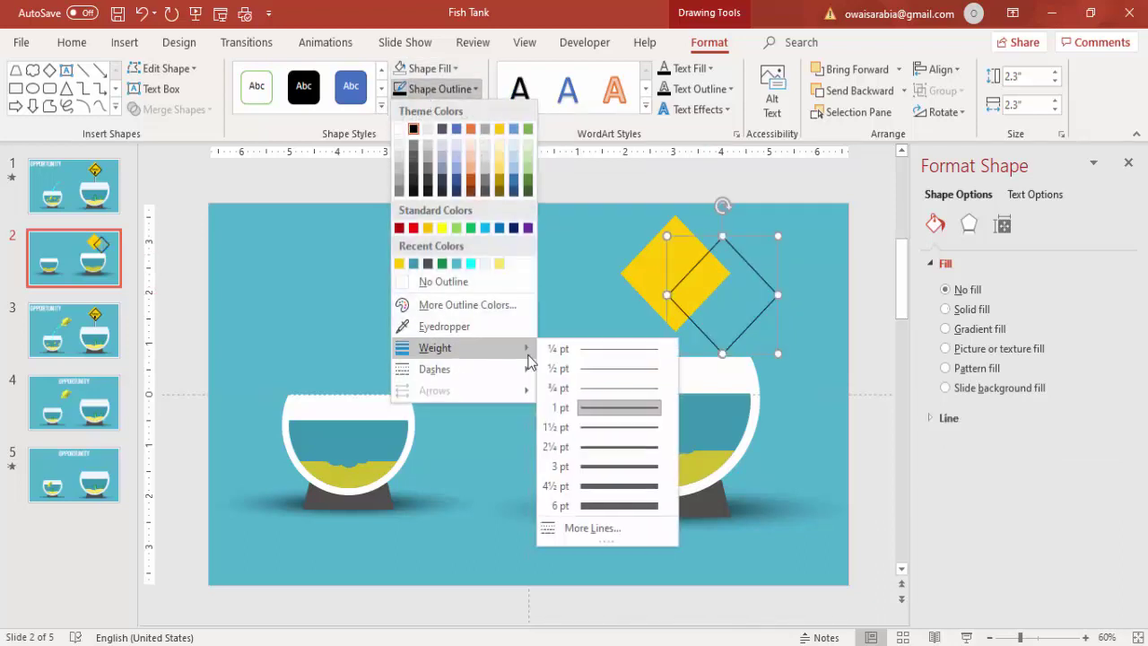
click(615, 459)
click(697, 251)
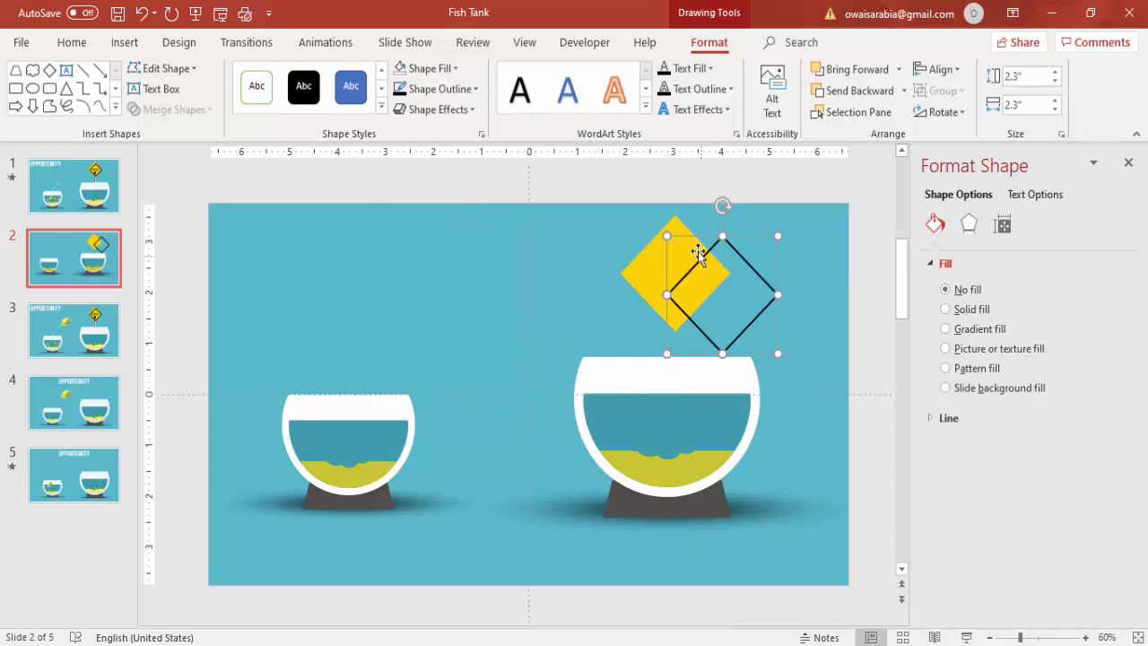
mouse_move(669, 235)
mouse_down()
mouse_move(680, 251)
mouse_move(705, 249)
mouse_move(688, 231)
mouse_up()
click(776, 273)
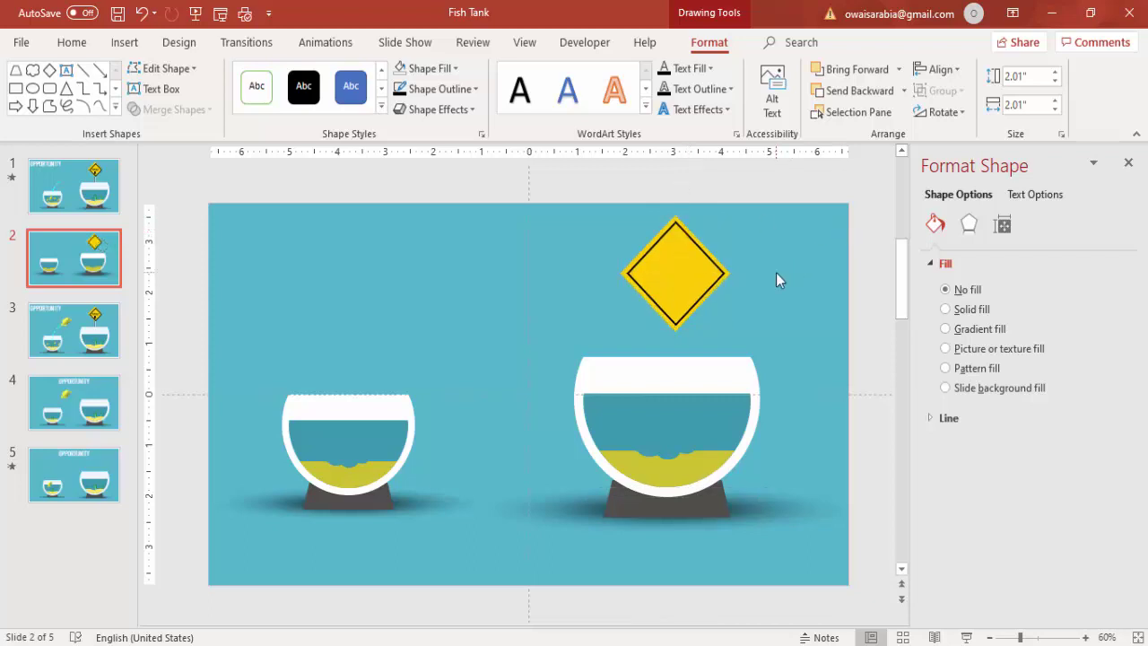
Add a text box left of the diamond reading 'OPPORTUNITY STARTS HERE'
click(125, 42)
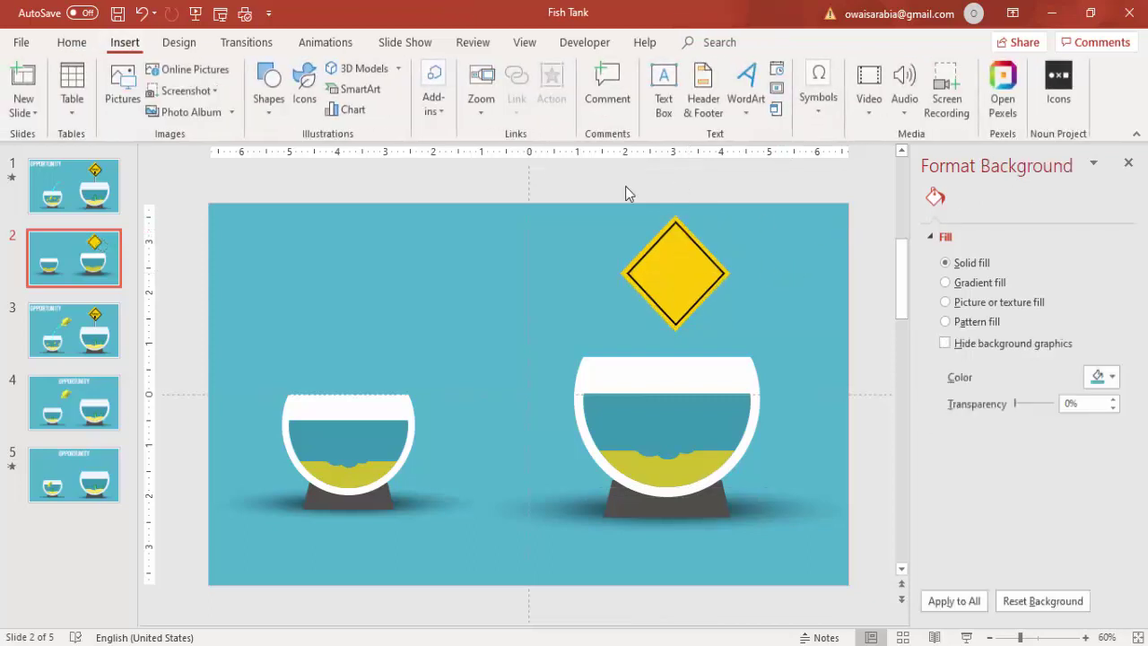
click(664, 94)
mouse_move(518, 280)
mouse_down()
mouse_move(607, 341)
mouse_move(627, 329)
mouse_up()
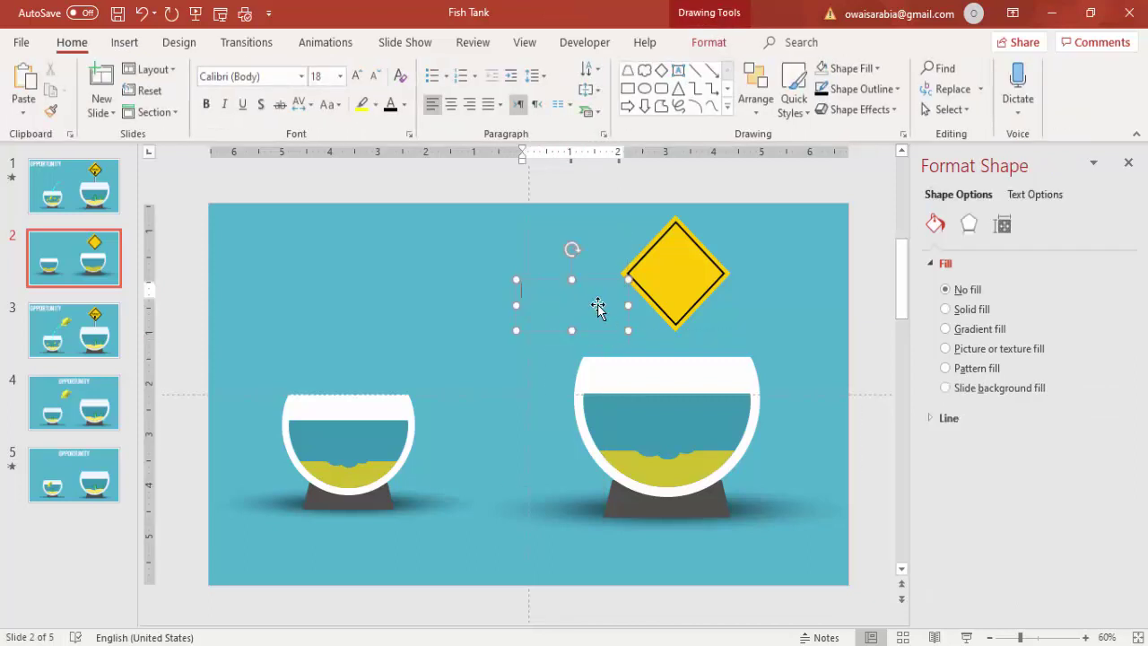
text(o)
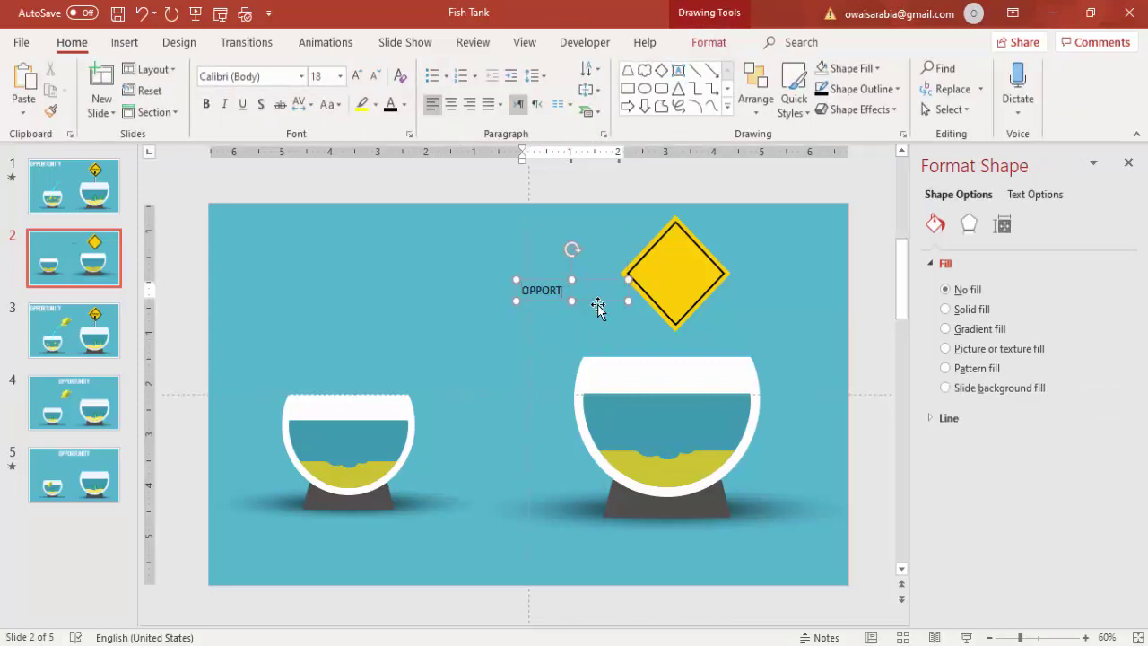
text(PPORTUNITYSTA)
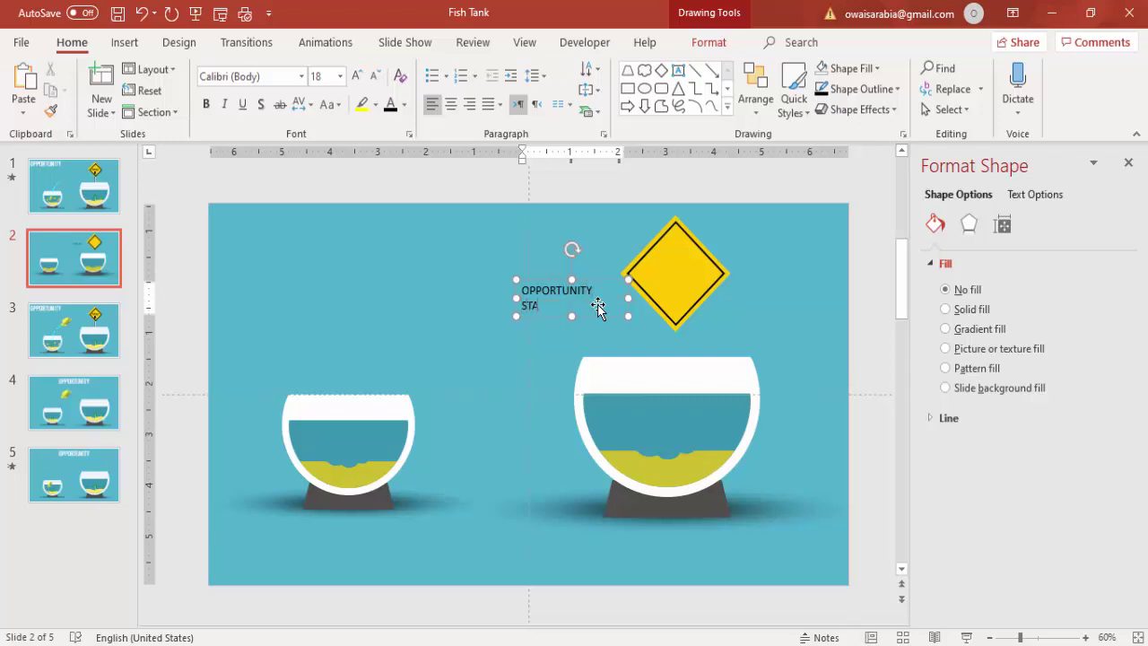
text(HERE)
click(605, 282)
Centre the text, set it to the Oswald font, and move it onto the diamond
click(451, 104)
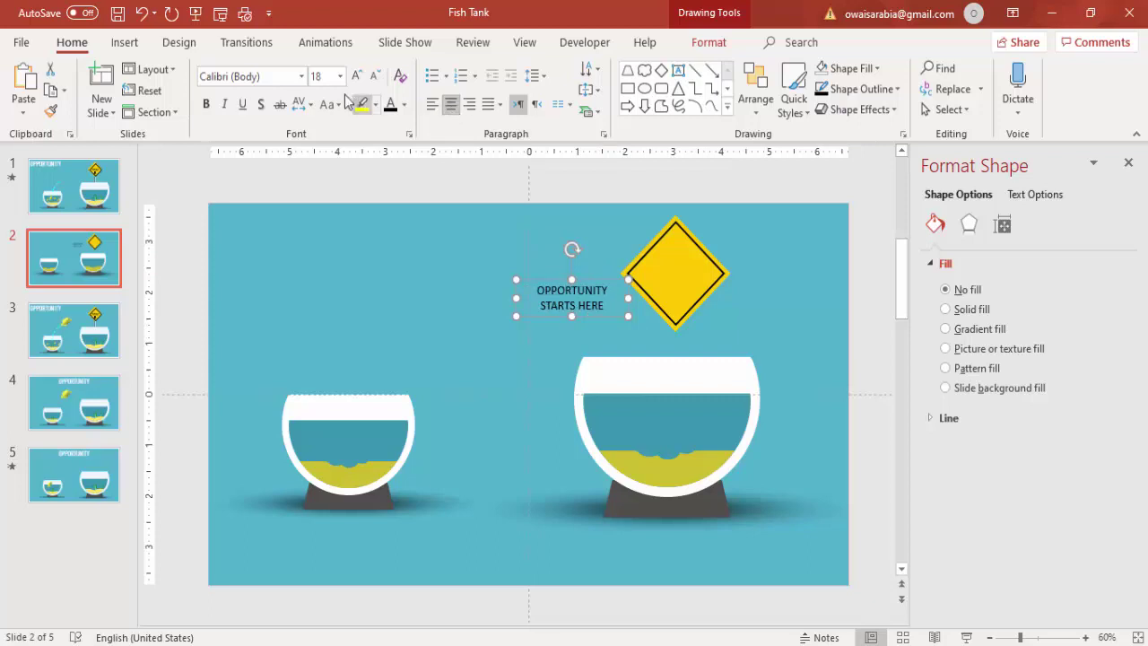
click(286, 78)
text(Oswald)
key(Return)
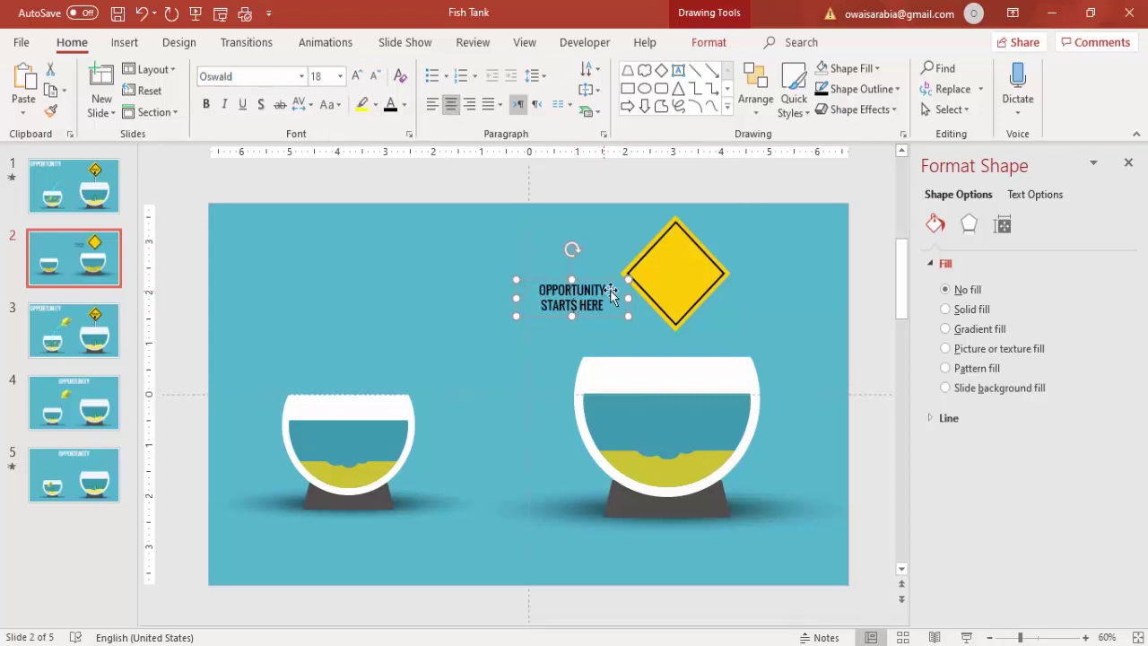
drag(610, 289, 712, 264)
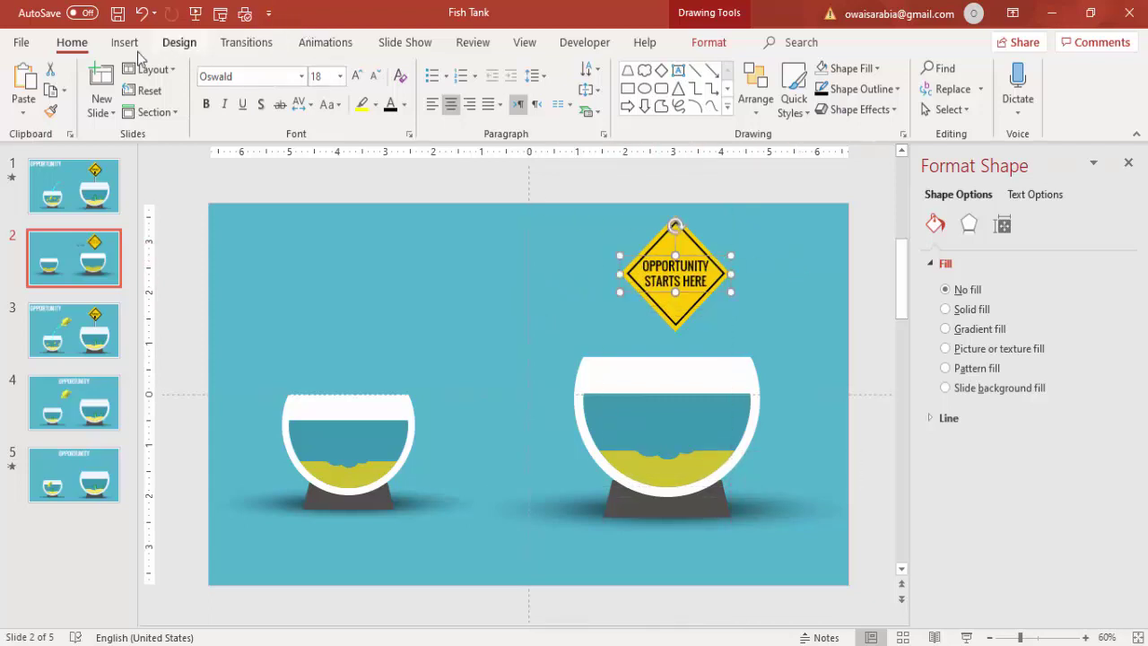
Look through the Insert Zoom choices and dismiss them without adding anything
click(125, 43)
click(483, 120)
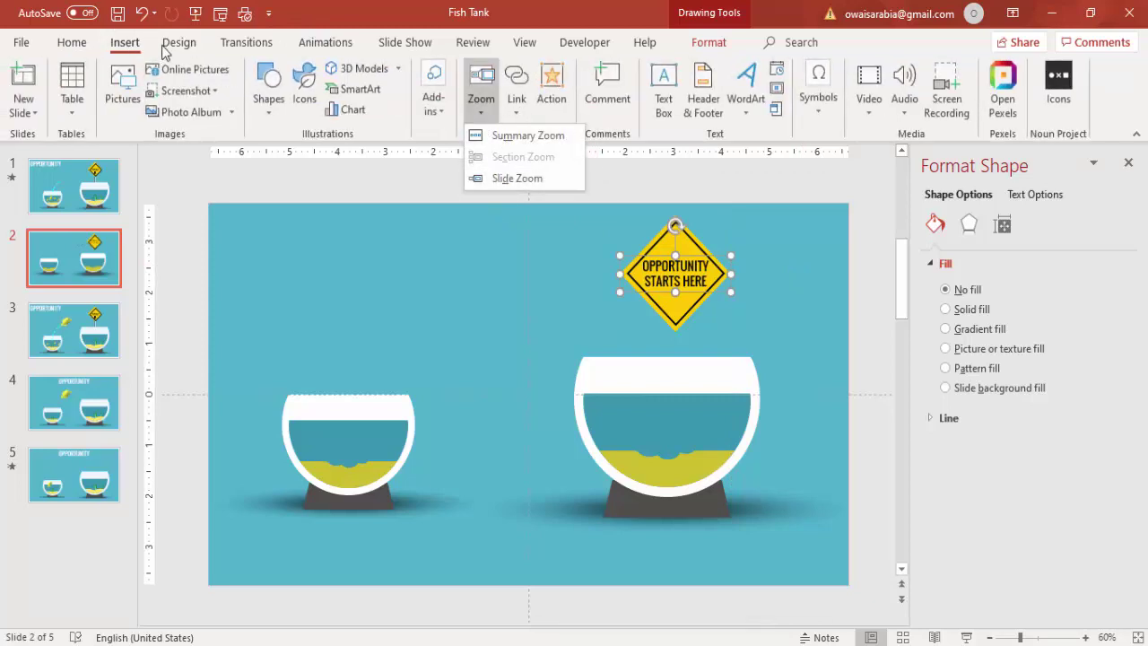
click(653, 205)
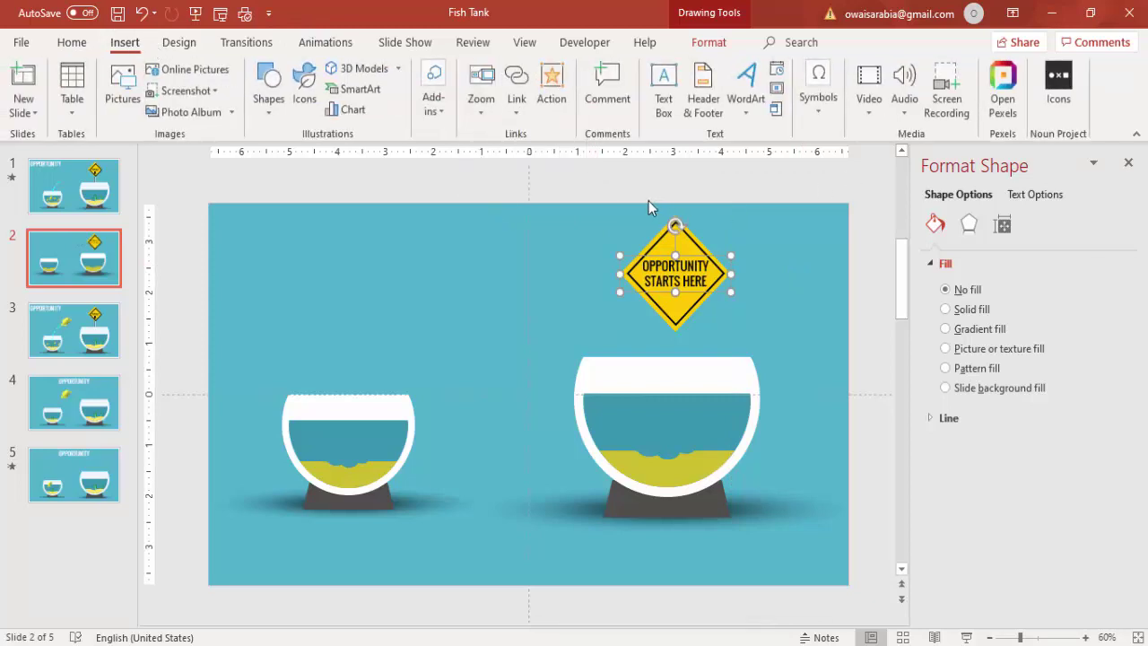
Draw a tall, outline-free rectangle from the sign down into the large fishbowl as a pole
click(269, 115)
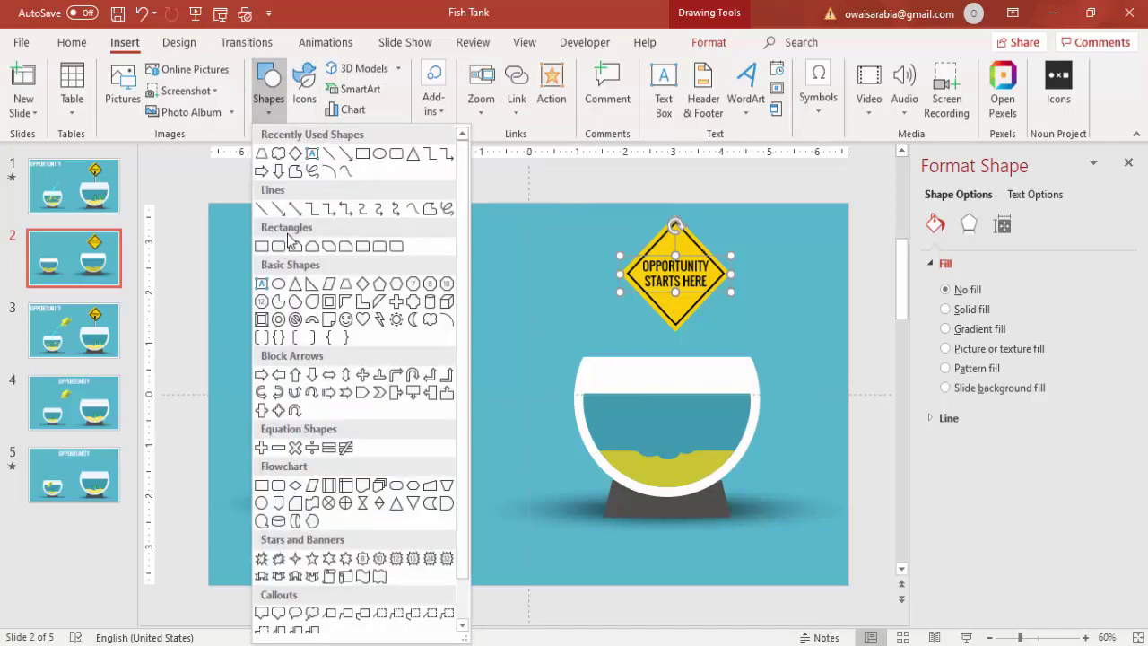
click(261, 248)
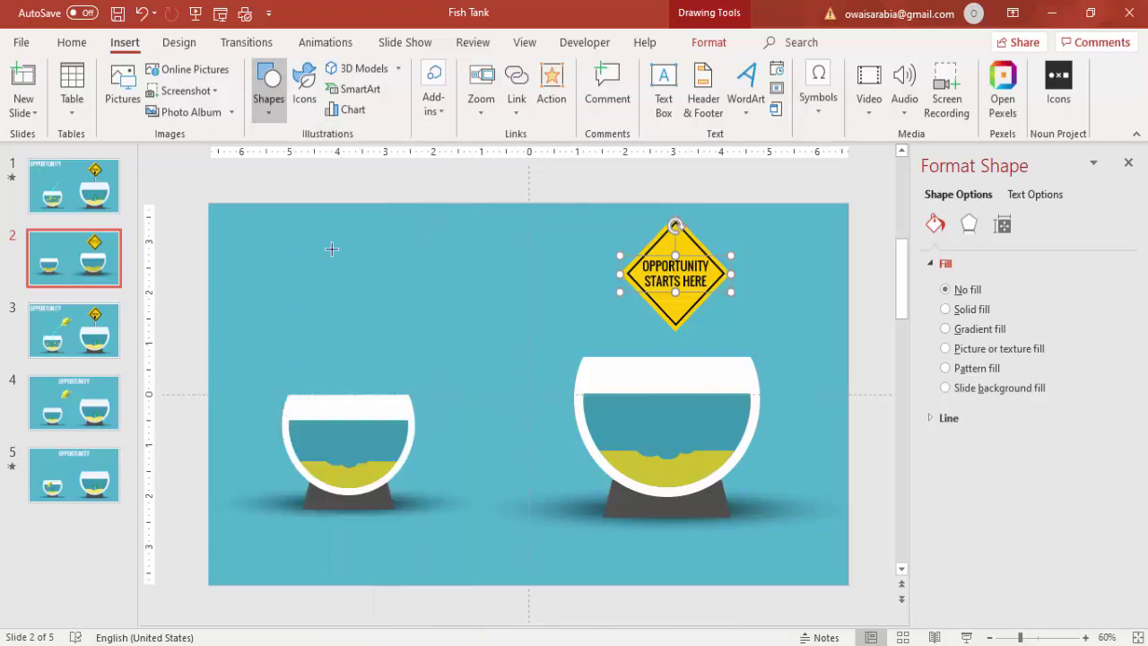
drag(666, 314, 683, 430)
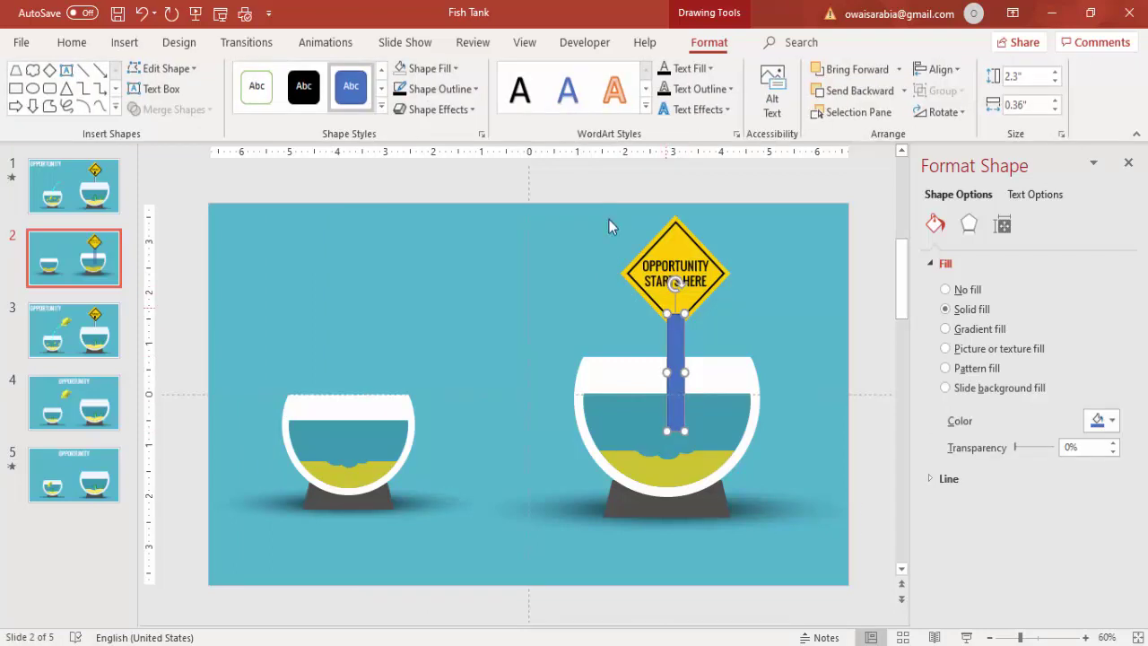
click(420, 89)
click(453, 282)
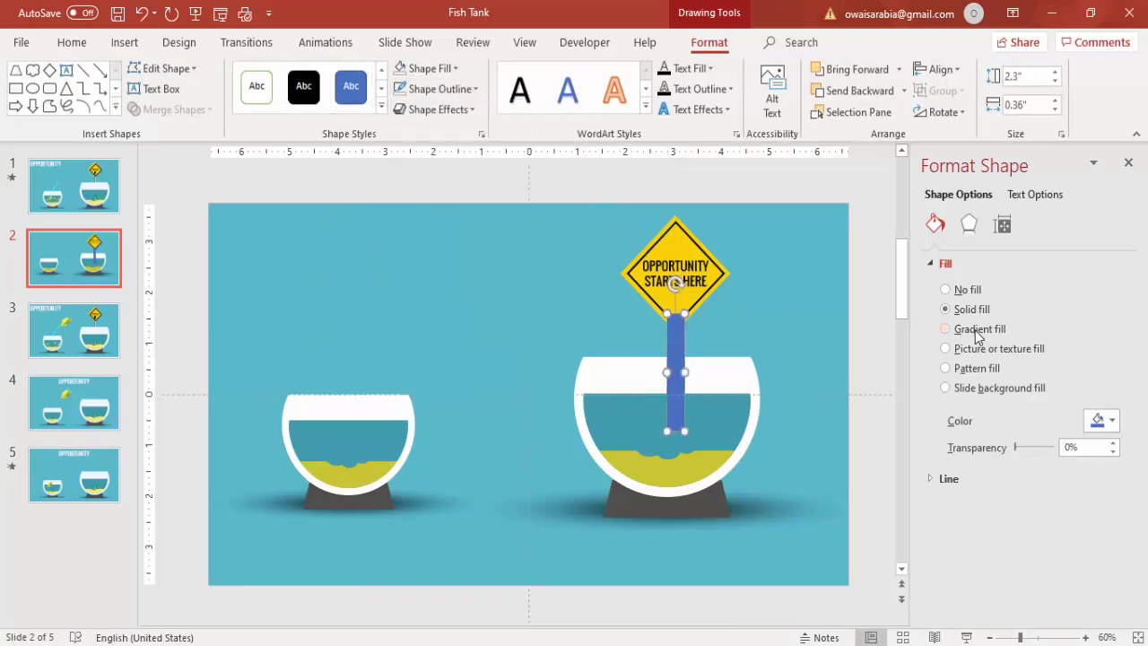
Give the pole a linear gradient fill with a fully opaque light grey right stop
click(977, 330)
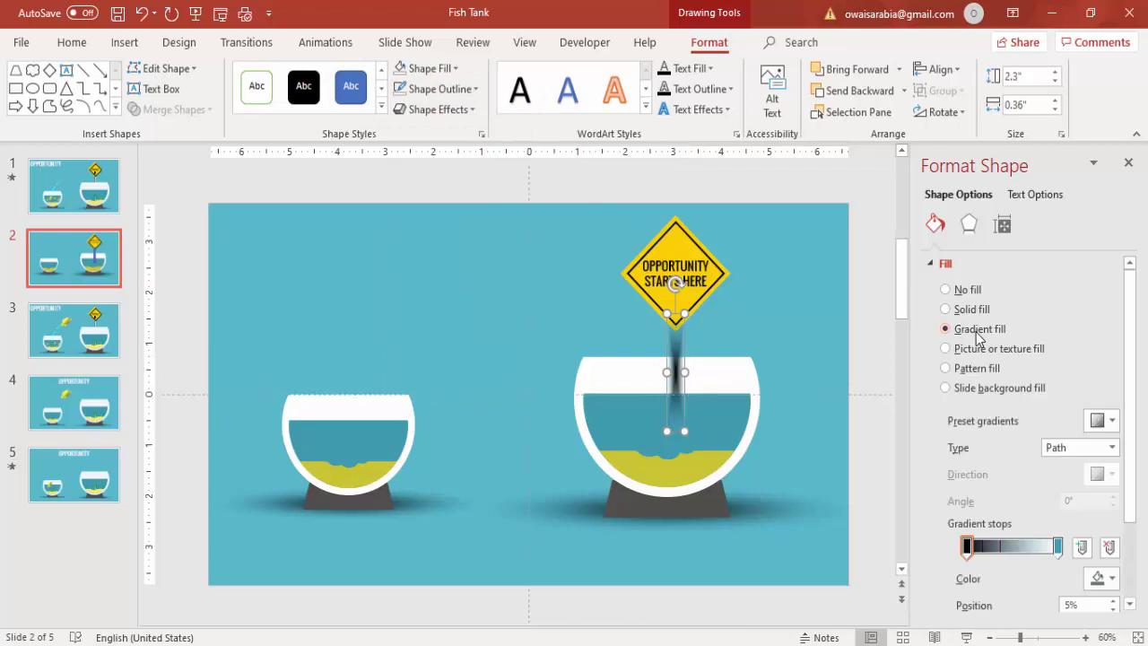
click(1075, 444)
click(1075, 467)
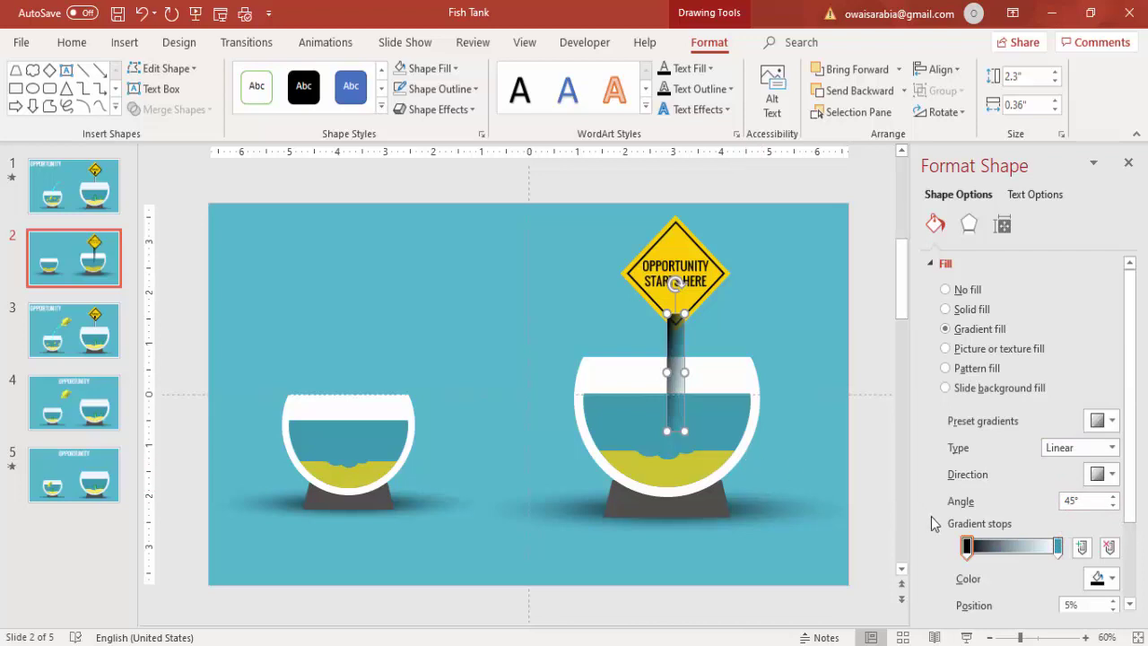
drag(1131, 473, 1130, 515)
click(1058, 492)
drag(1054, 577, 959, 577)
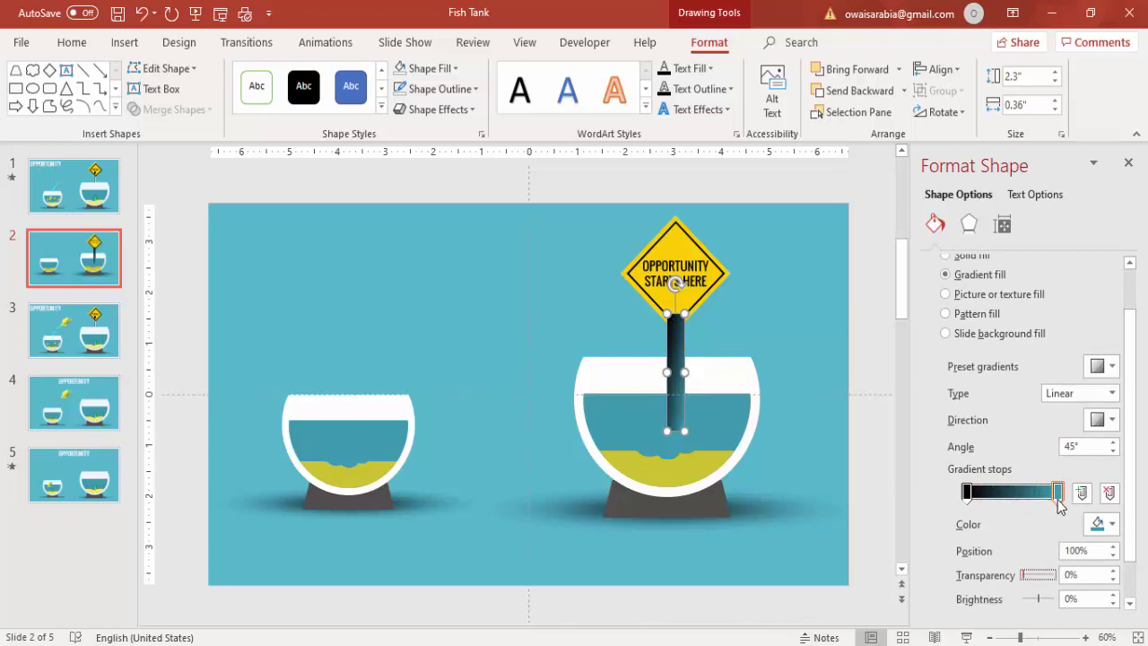
click(1096, 523)
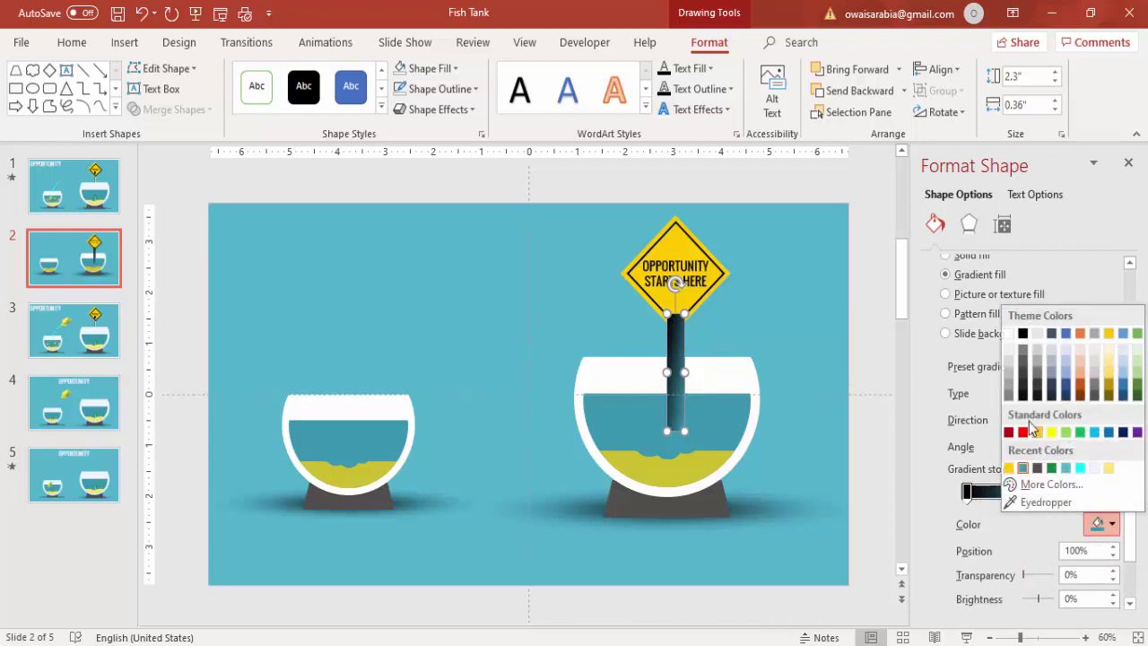
click(1009, 380)
Add a near-white gradient stop at 55% and run the gradient dark to light across the pole
click(1015, 493)
click(1098, 523)
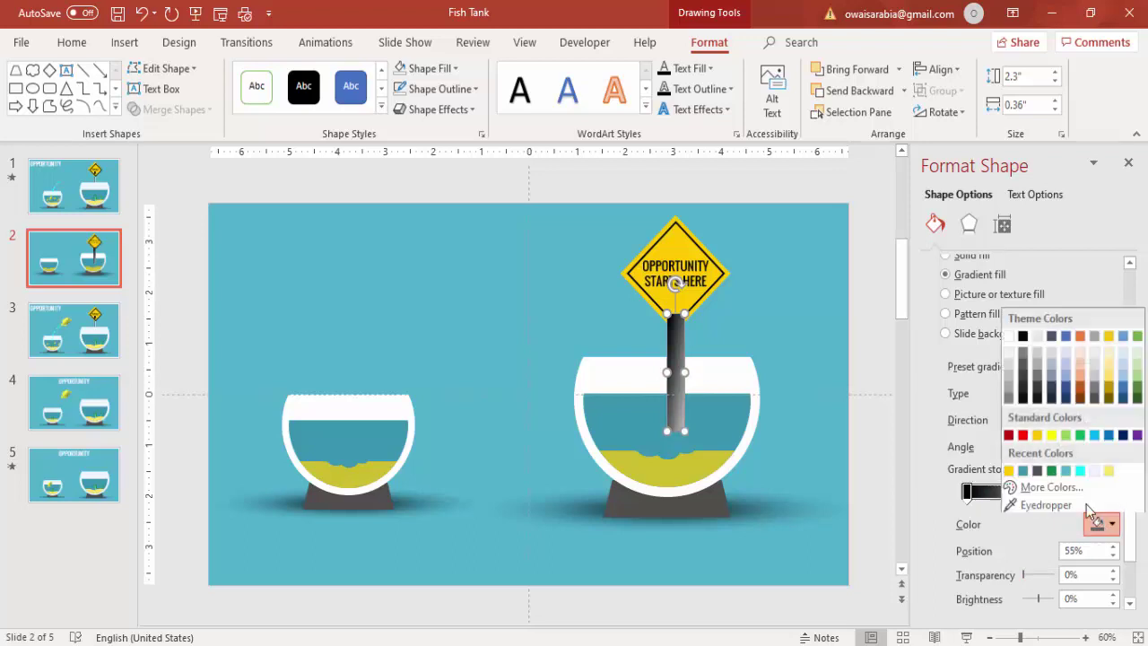
click(1010, 354)
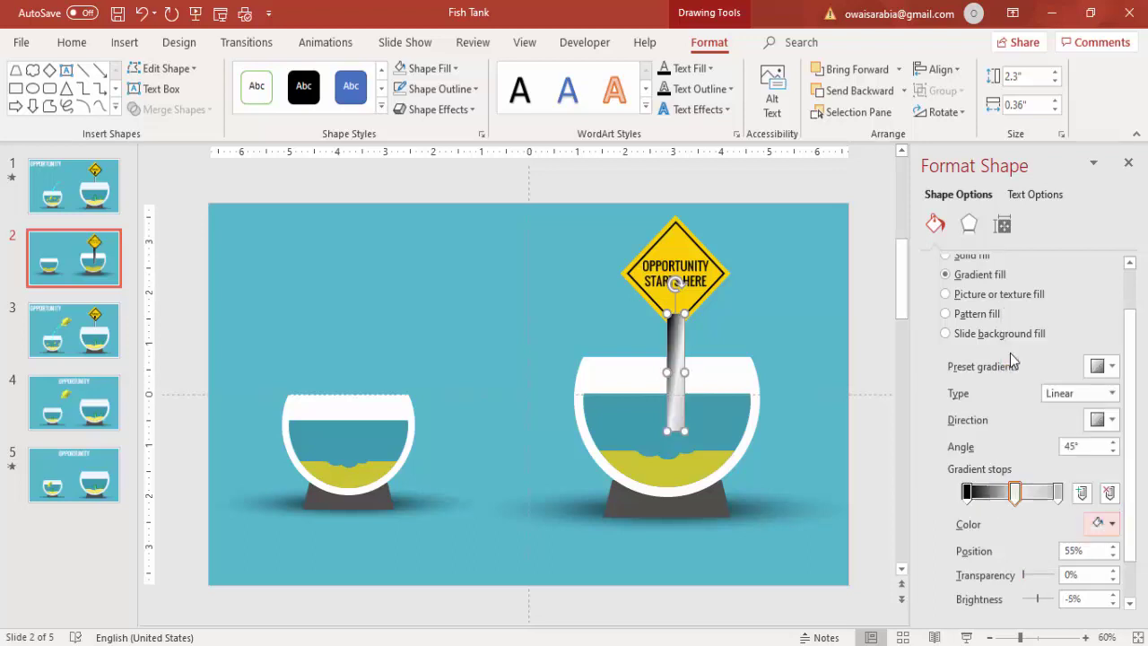
click(1101, 419)
click(1090, 451)
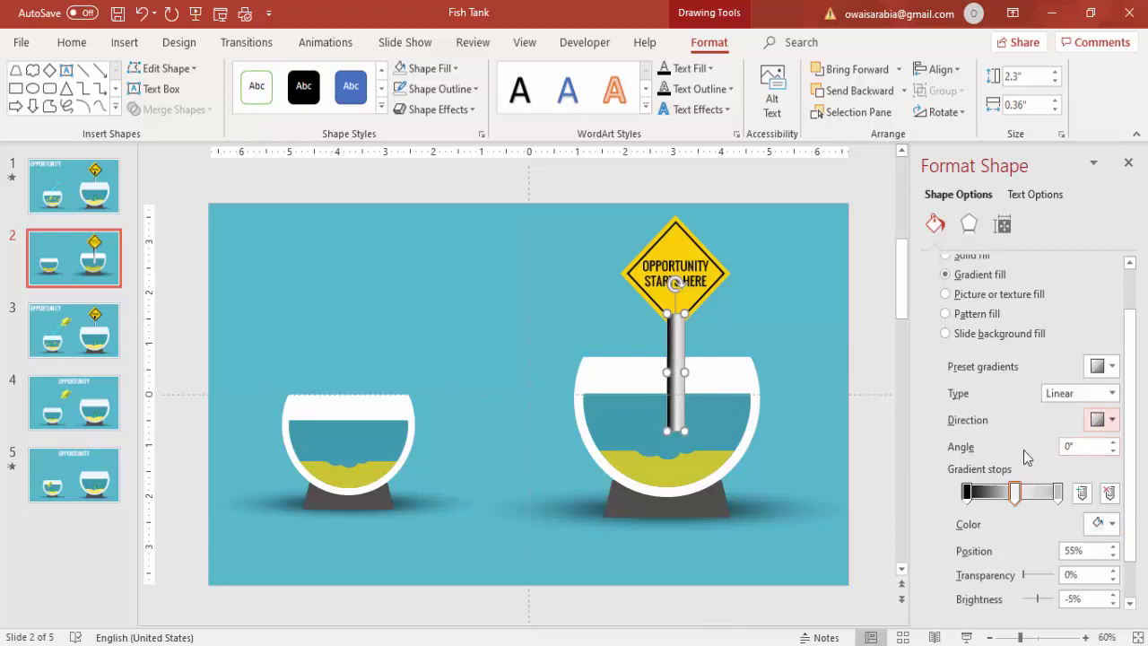
Size the 2.3 by 0.25-inch pole under the sign and send it behind the large fishbowl
drag(685, 375, 677, 373)
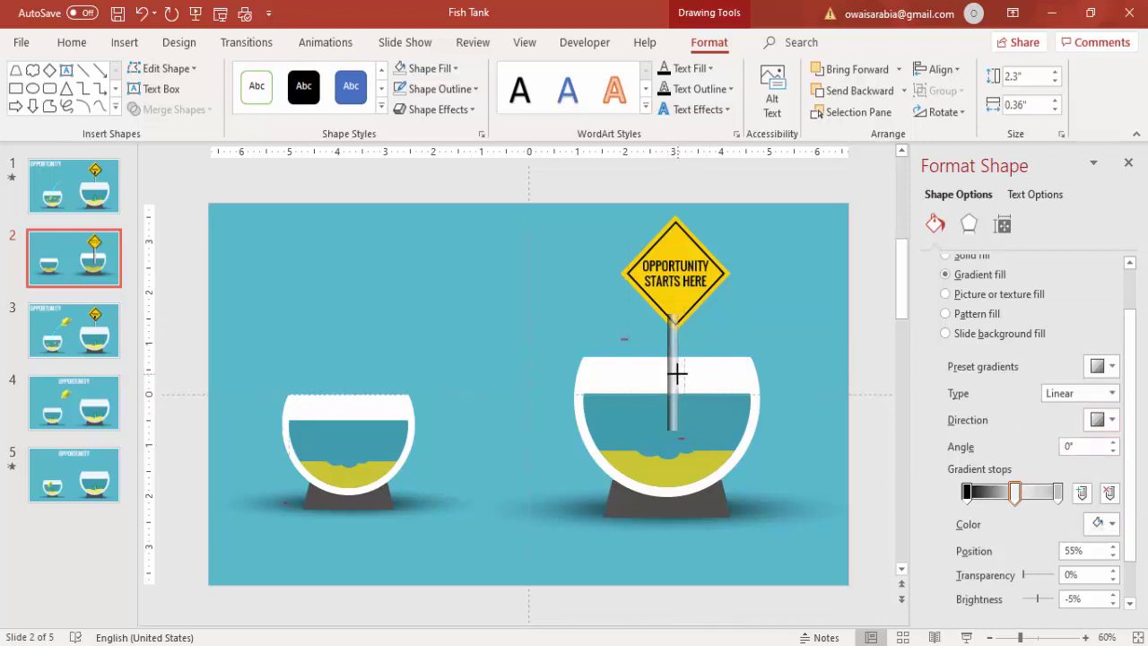
key(ctrl+y)
key(ctrl+y)
key(ctrl+y)
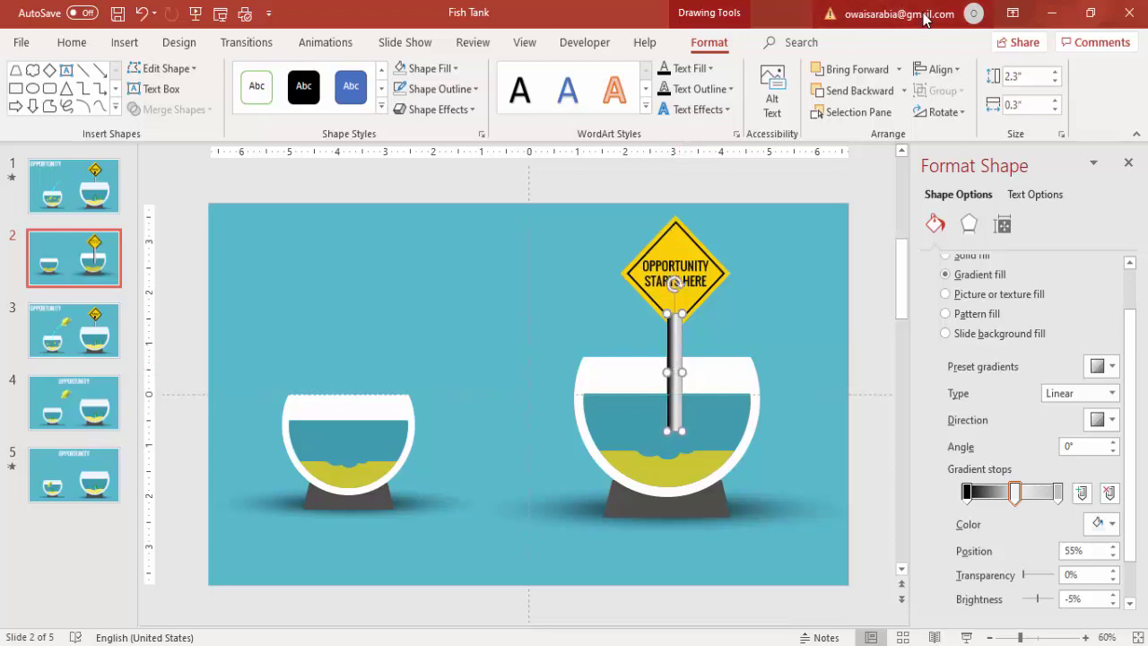
click(904, 91)
click(890, 137)
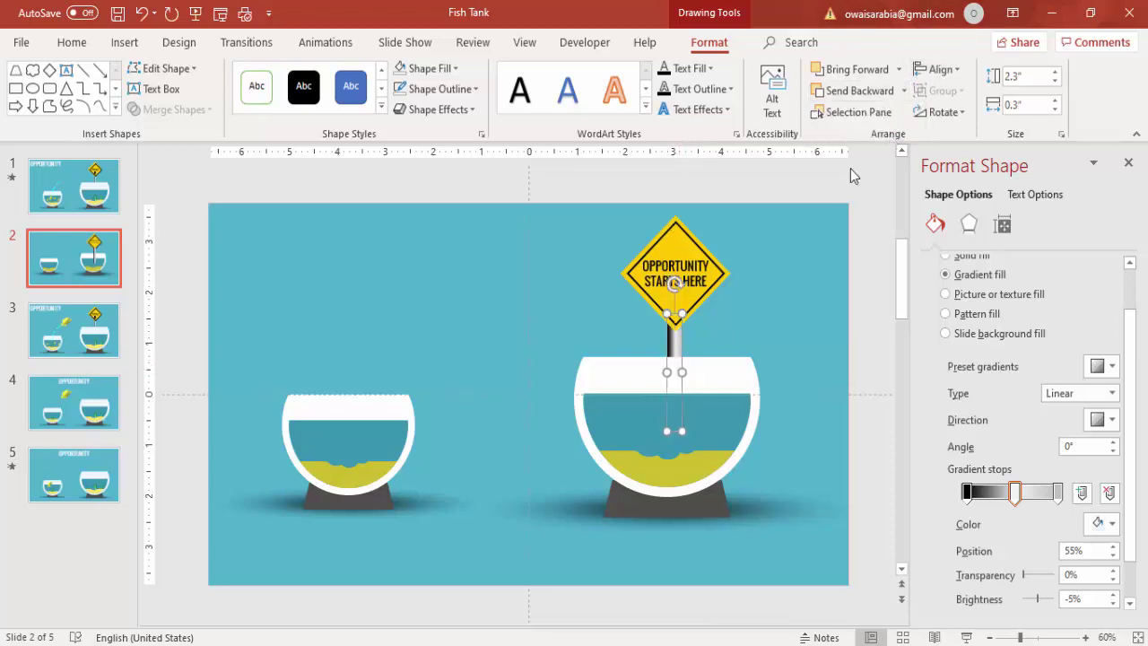
click(753, 307)
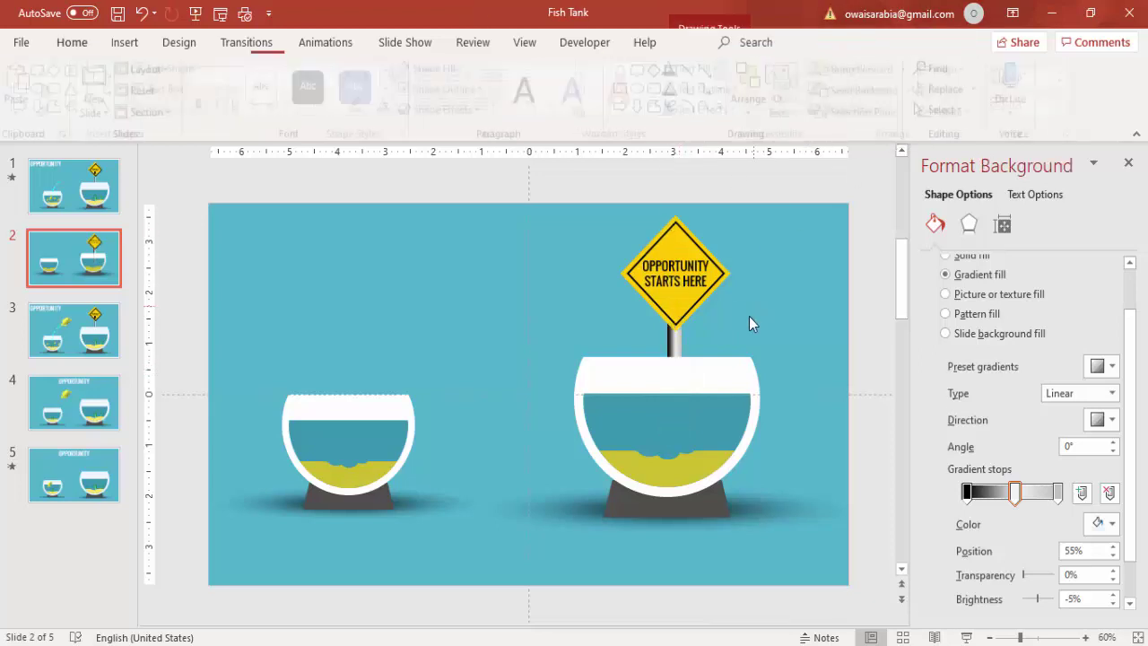
click(683, 367)
drag(683, 366, 682, 348)
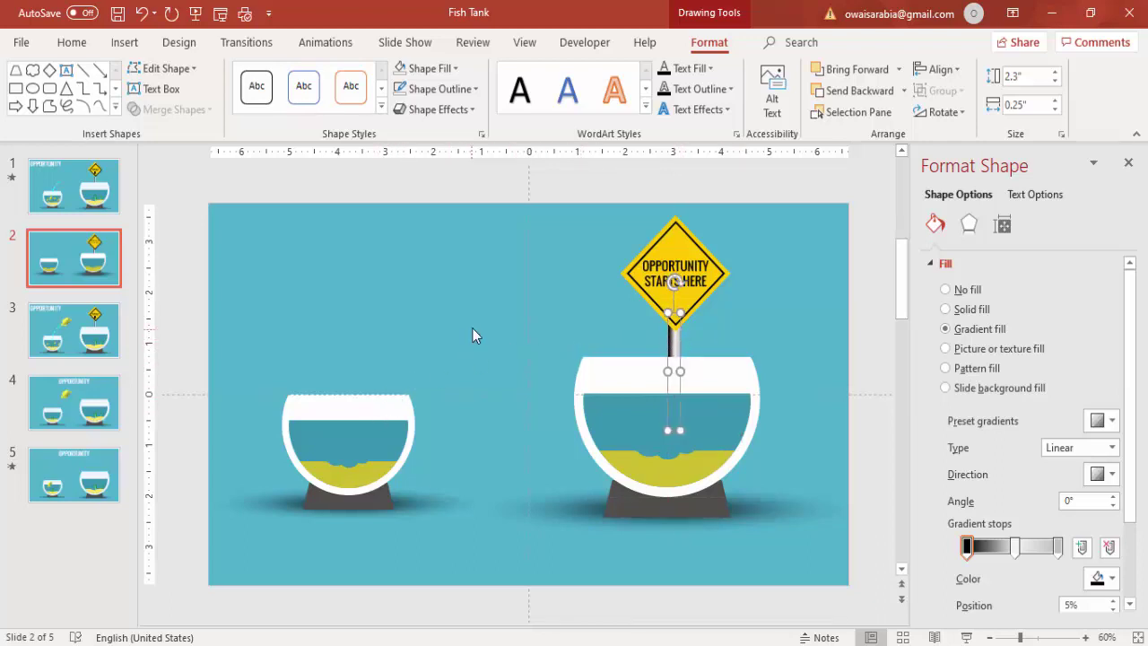
click(487, 287)
click(325, 42)
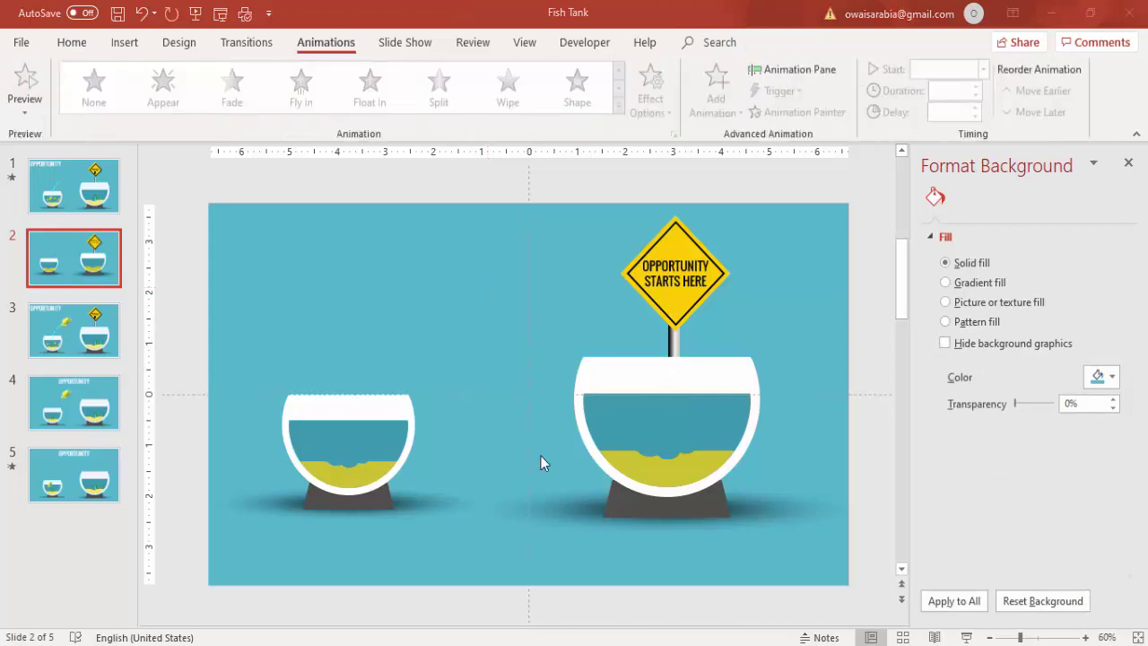
Paste the yellow fish picture and drag it into the water of the small left fishbowl
key(ctrl+v)
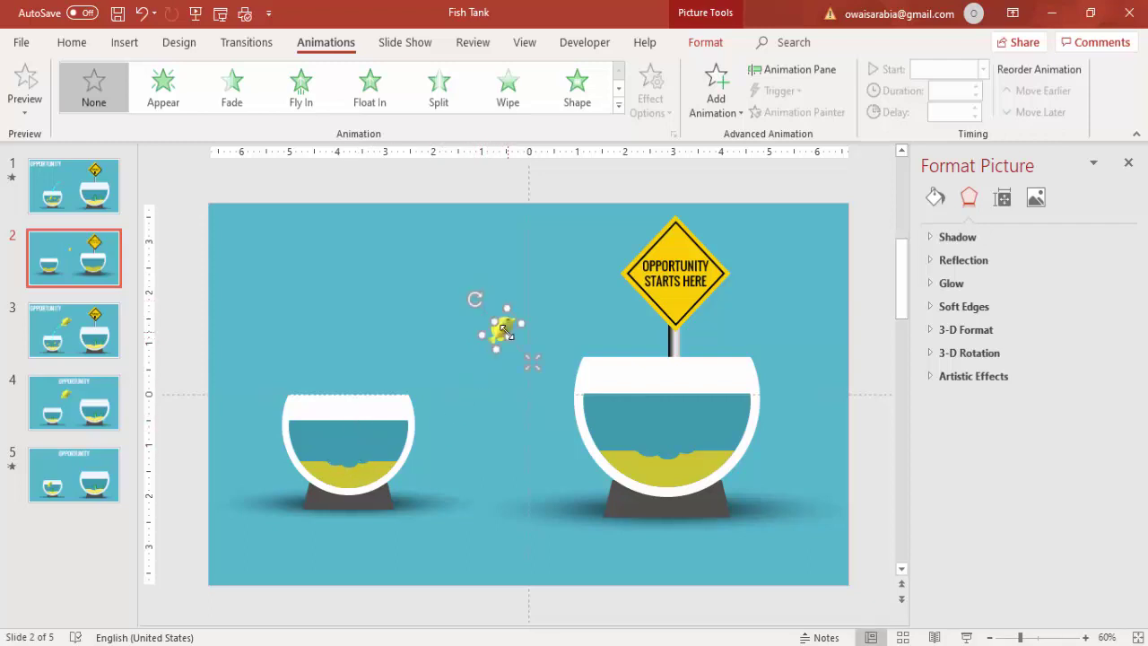
drag(505, 330, 344, 436)
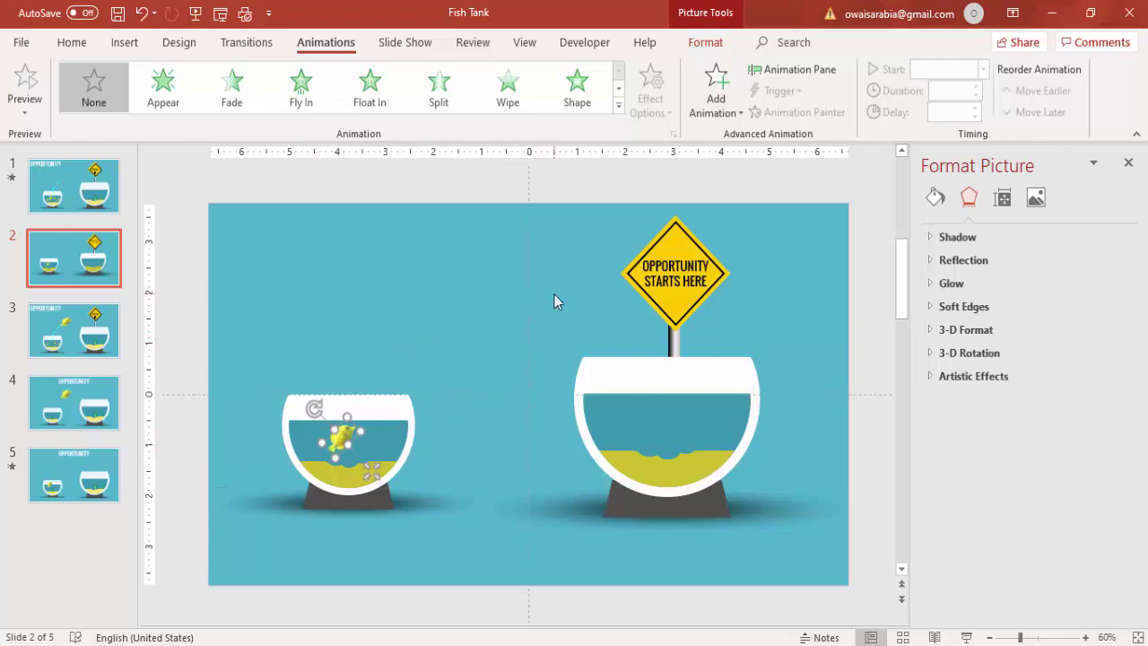
click(1128, 164)
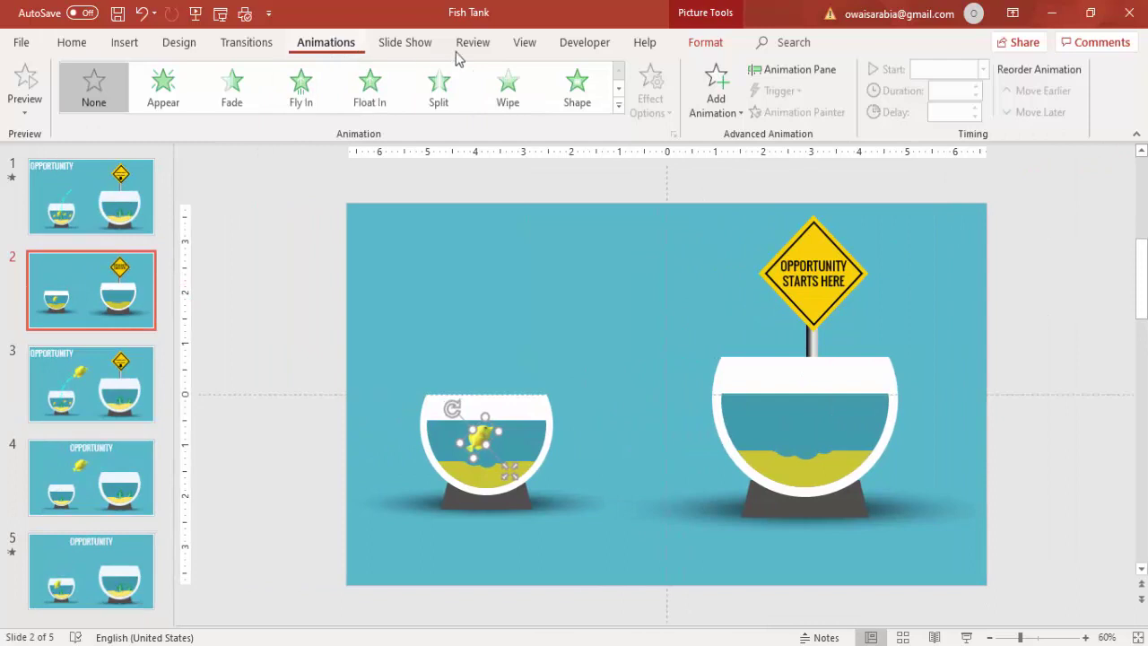
Apply a Turn Up Right motion path to the fish and preview it from the Animation Pane
click(773, 73)
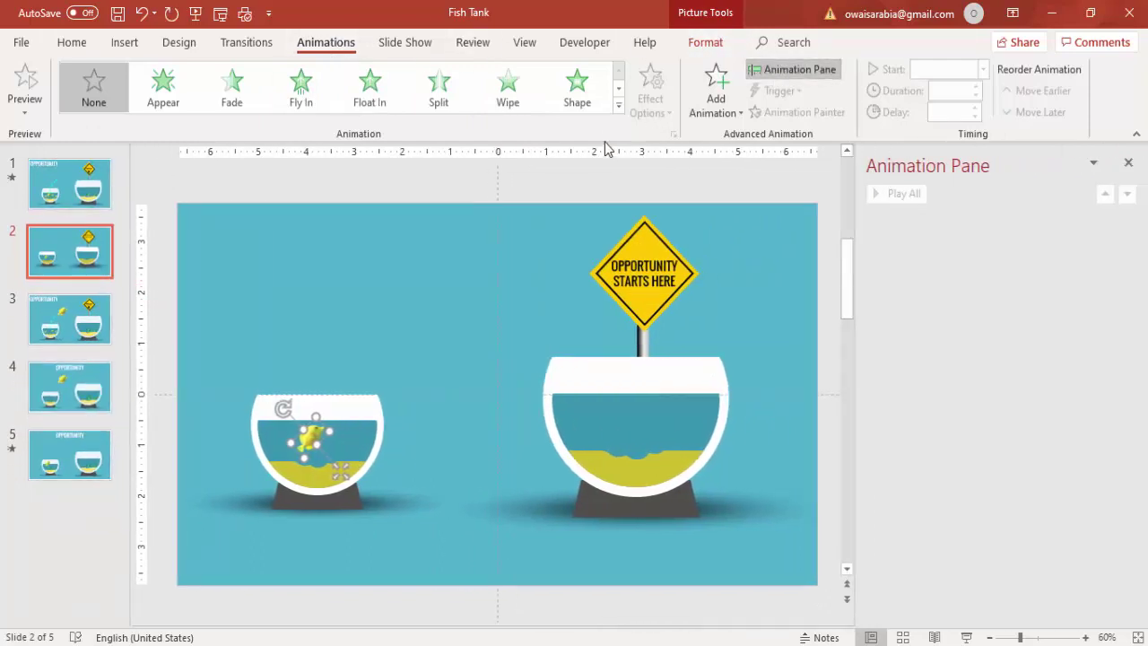
click(735, 106)
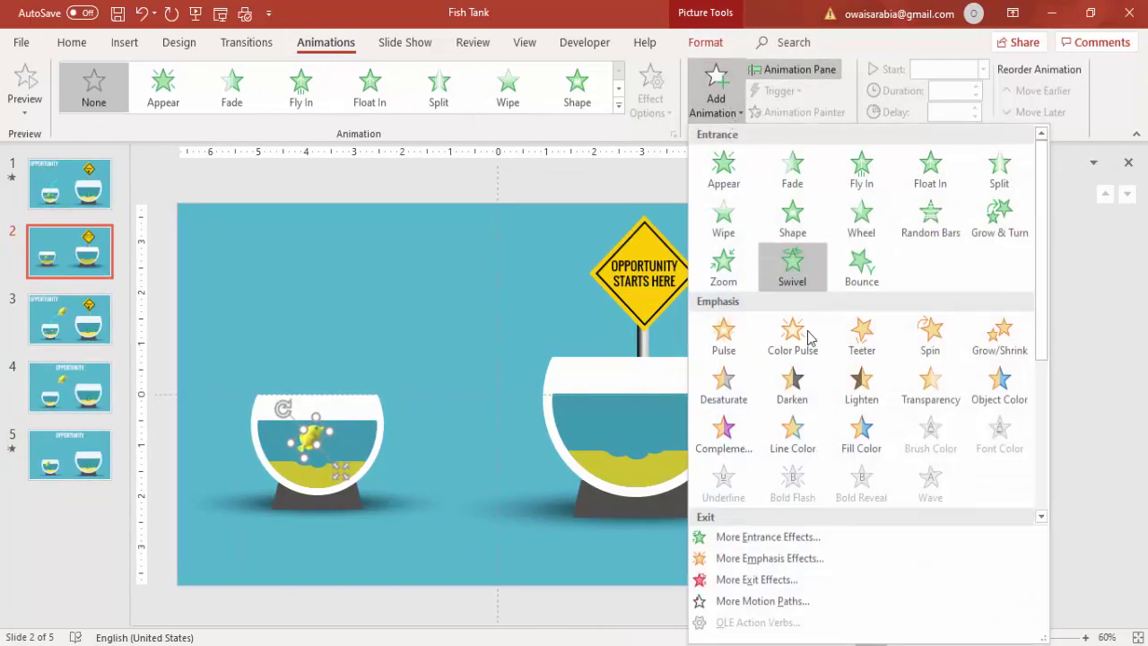
scroll(824, 394, down, 3)
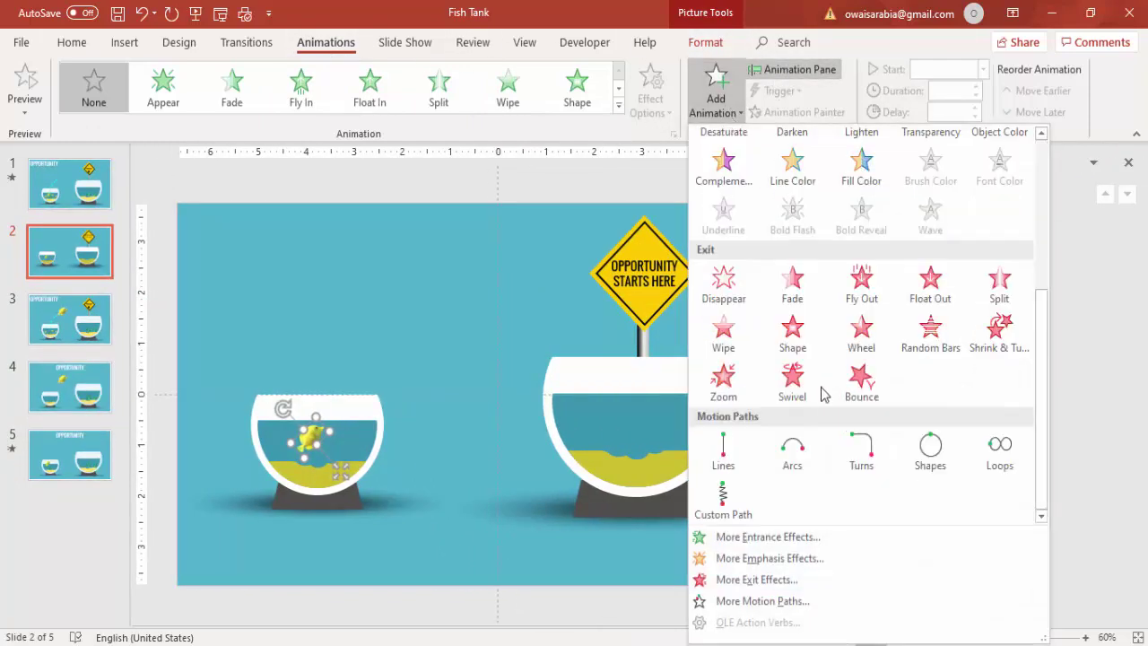
click(750, 602)
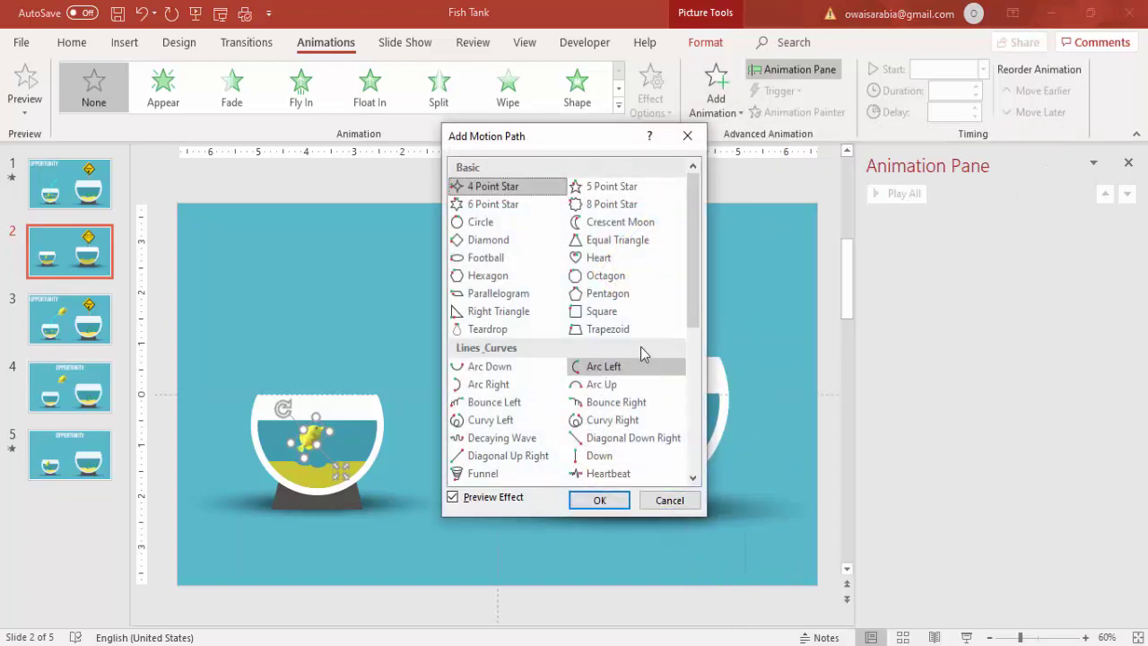
scroll(646, 394, down, 2)
scroll(647, 403, down, 1)
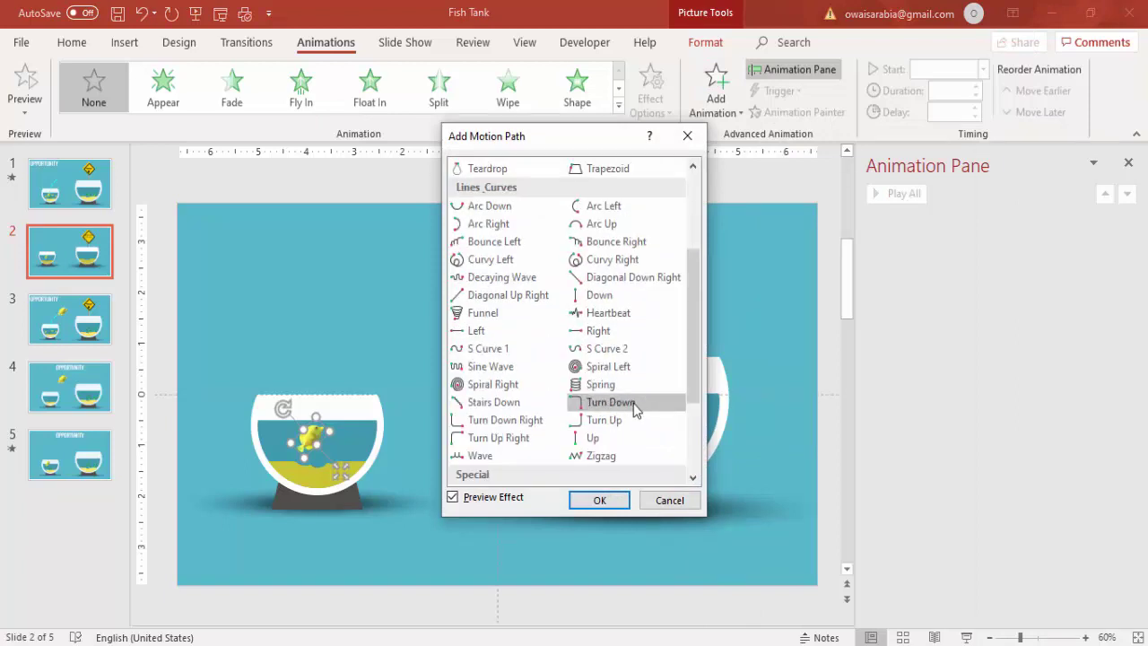
click(515, 439)
click(597, 500)
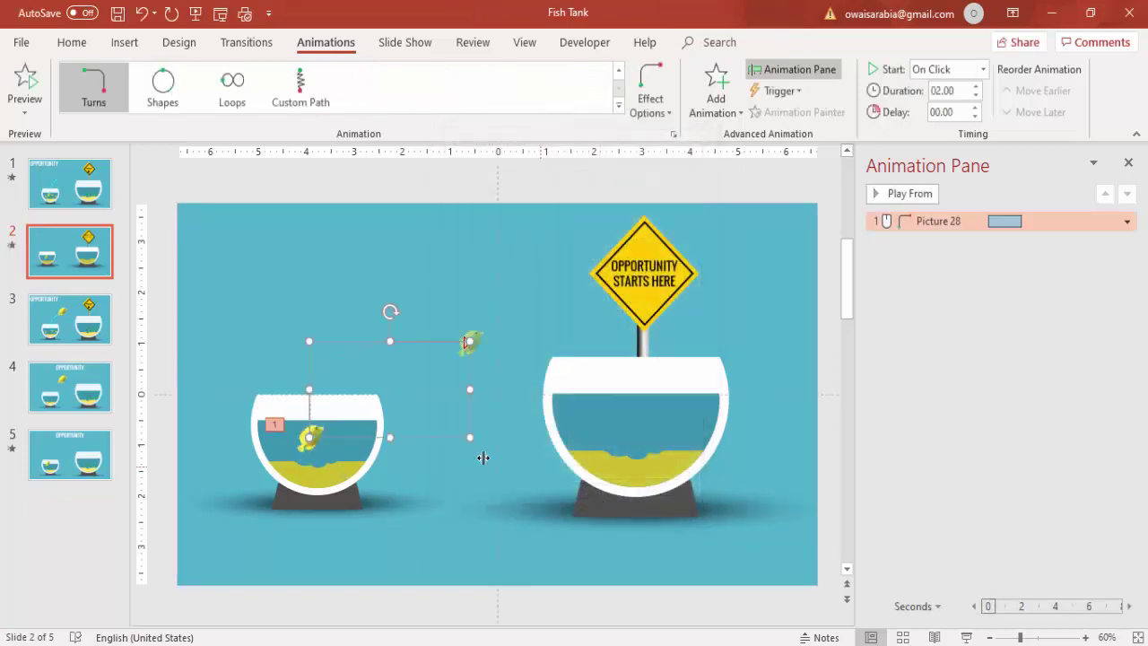
click(818, 200)
click(893, 193)
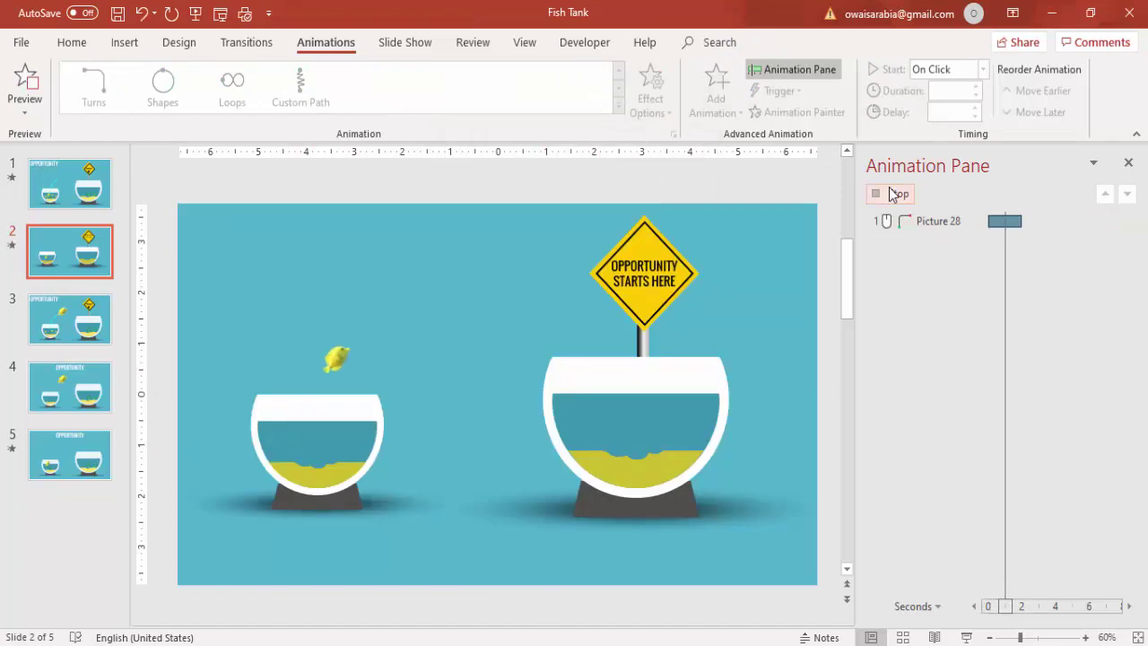
Edit the fish's motion path points, deleting the top vertex and bending the path upward
click(446, 342)
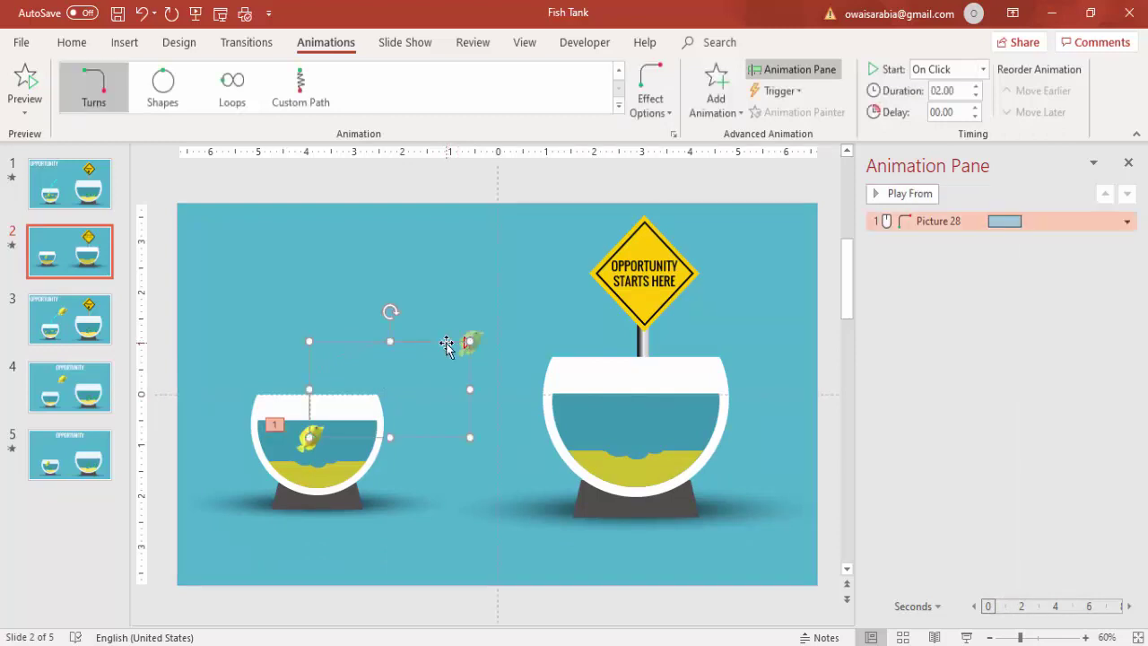
right_click(447, 345)
click(479, 355)
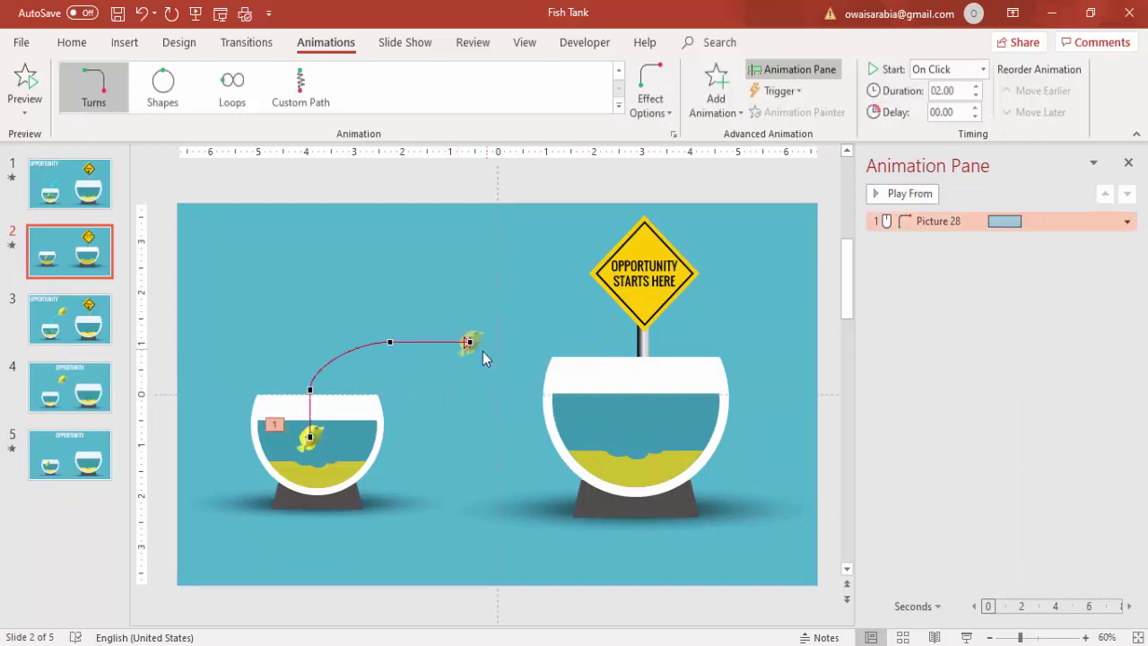
right_click(391, 342)
right_click(390, 342)
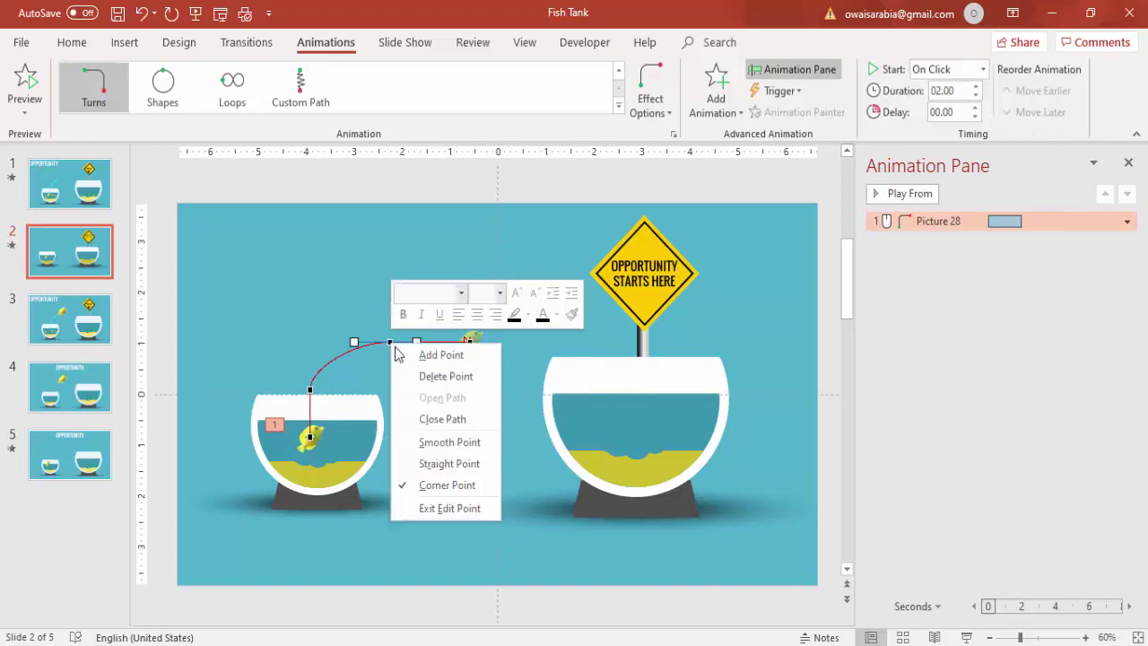
click(438, 381)
mouse_move(451, 334)
mouse_down()
mouse_move(371, 320)
mouse_move(422, 304)
mouse_up()
Make the path's start vertex a smooth point and curve it into an upward arc
right_click(310, 389)
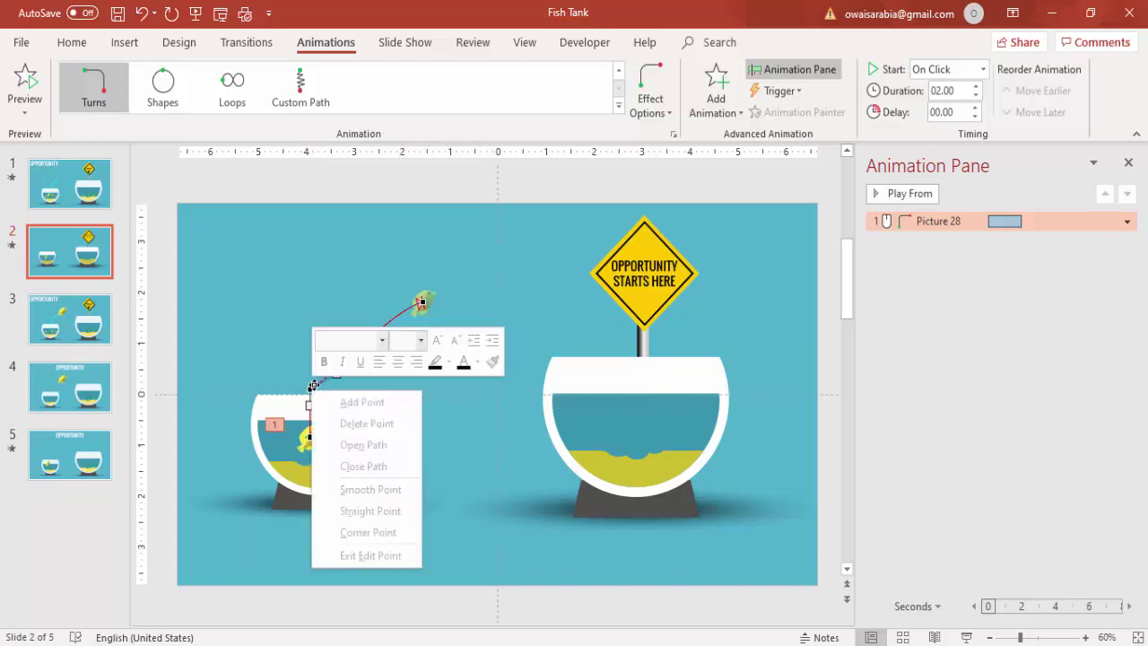
click(312, 388)
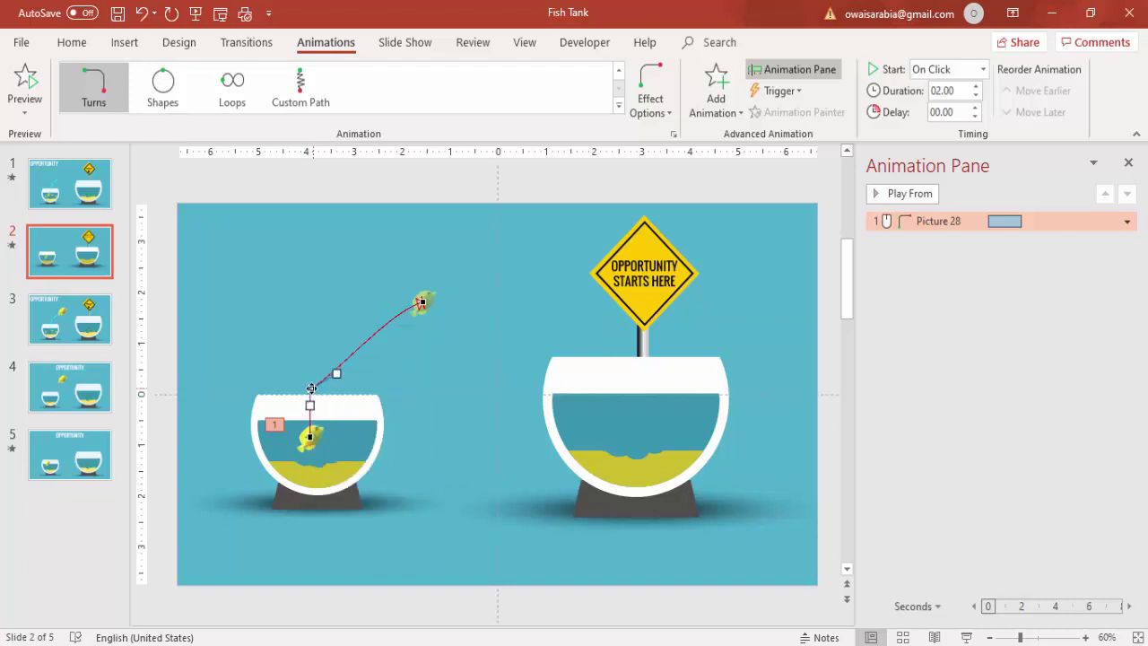
right_click(310, 389)
click(375, 485)
drag(335, 375, 324, 326)
click(366, 374)
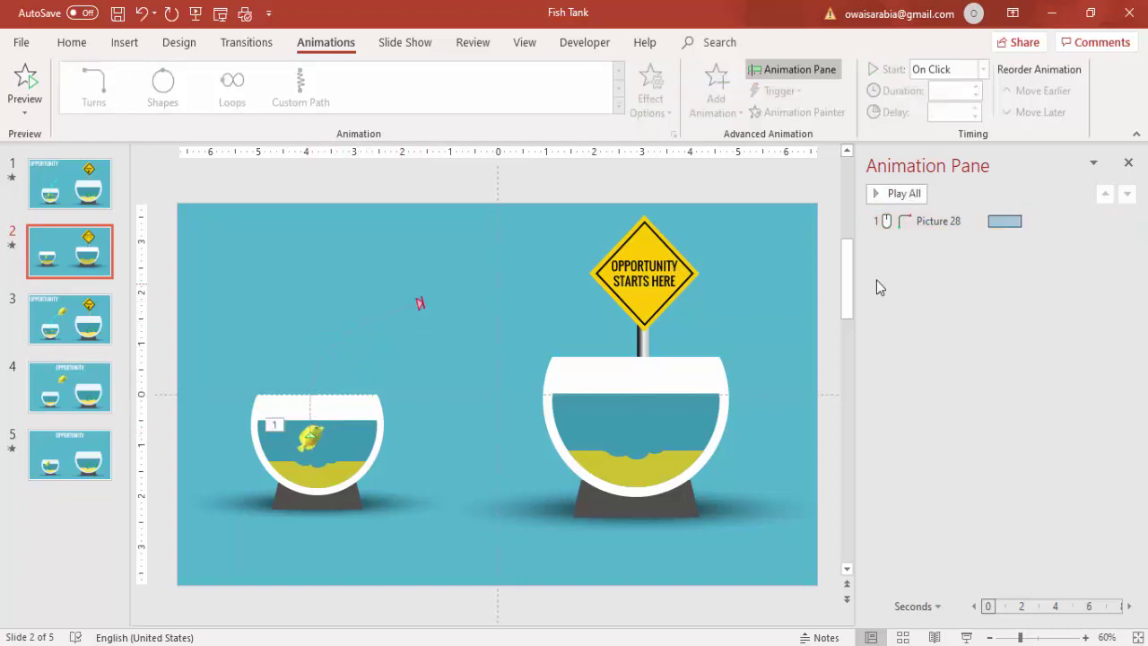
Set the Turn Up Right animation to 0-second smooth start and end with a 1-second duration
double_click(933, 226)
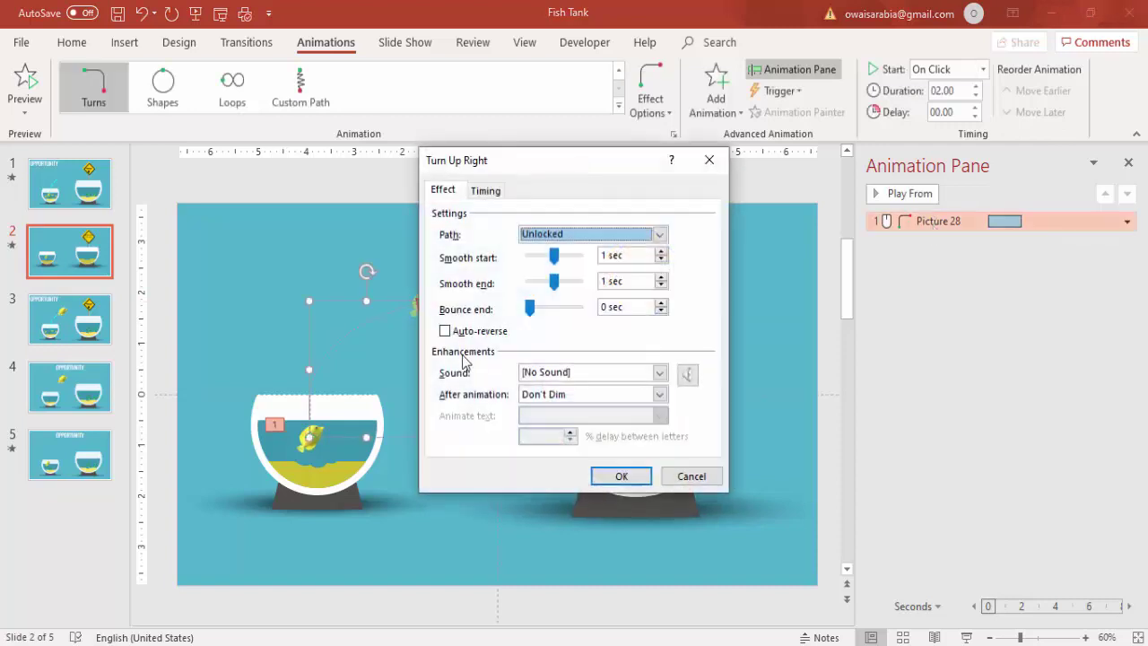
drag(553, 255, 528, 284)
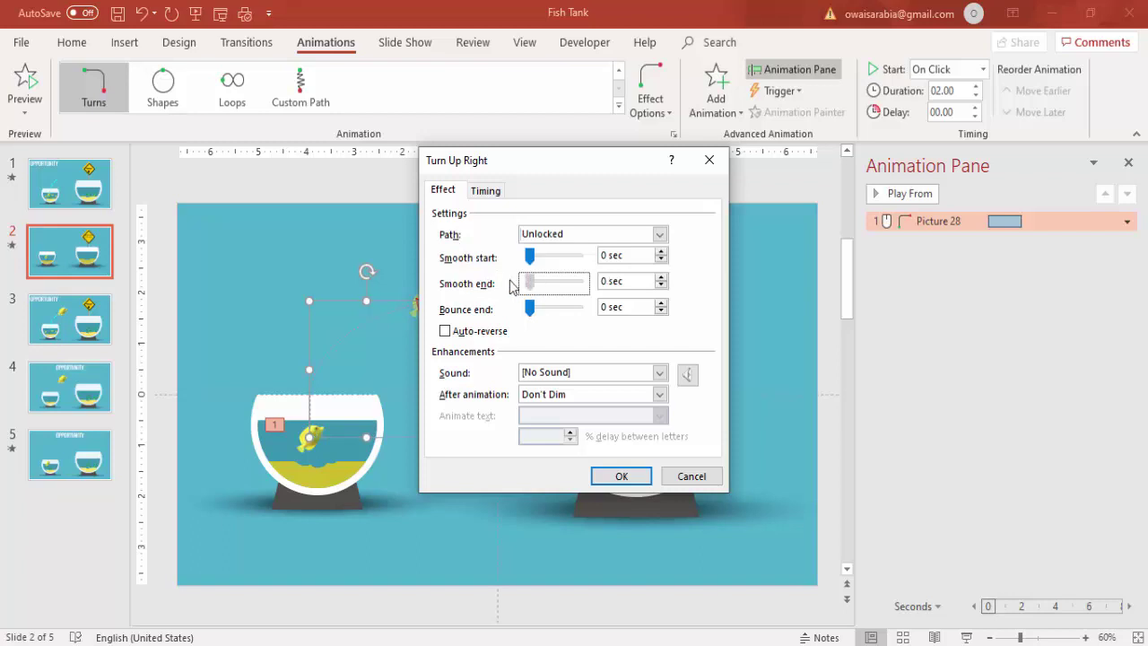
click(485, 189)
click(617, 258)
click(551, 322)
click(619, 476)
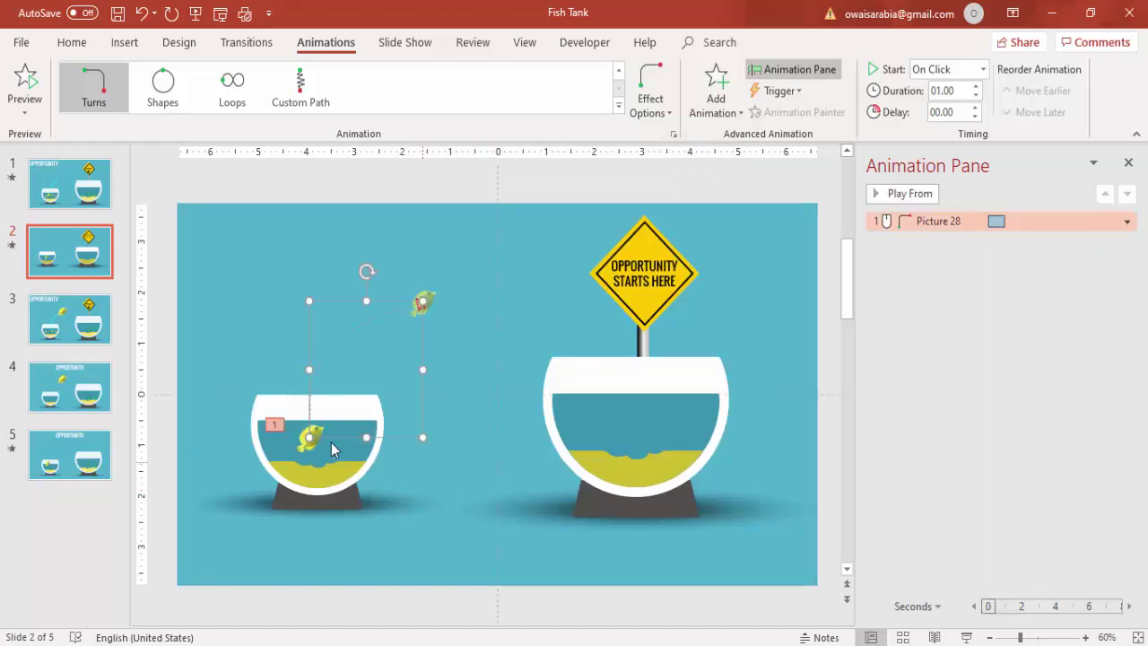
click(459, 454)
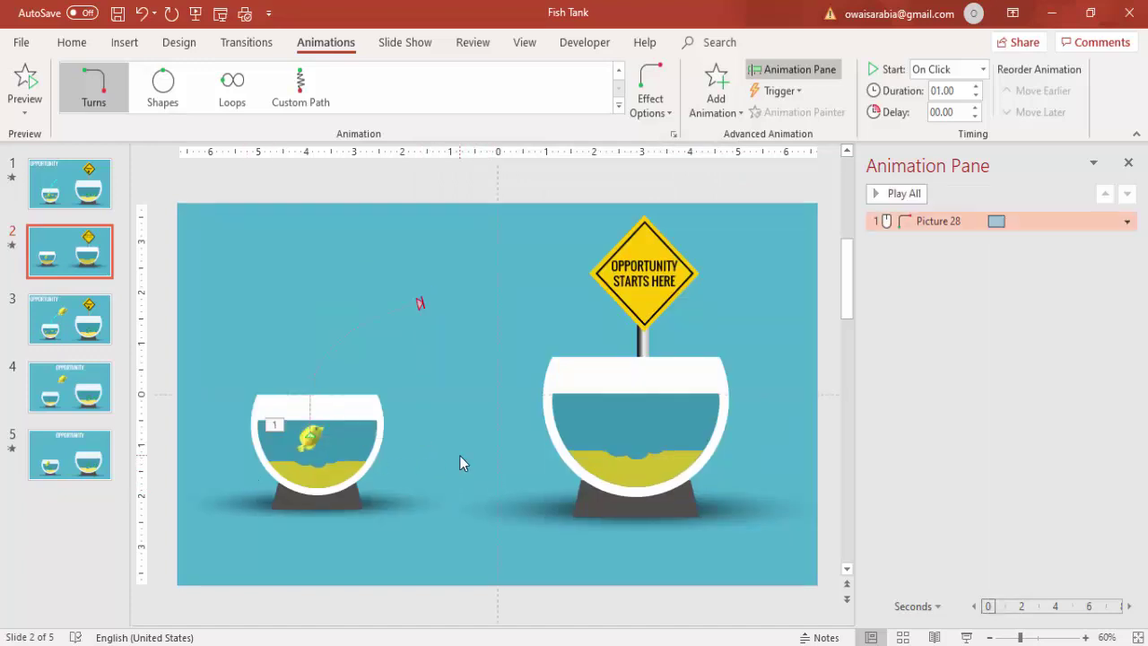
click(307, 446)
Add a Grow/Shrink emphasis to the fish starting With Previous, with its size set to 150%
click(737, 107)
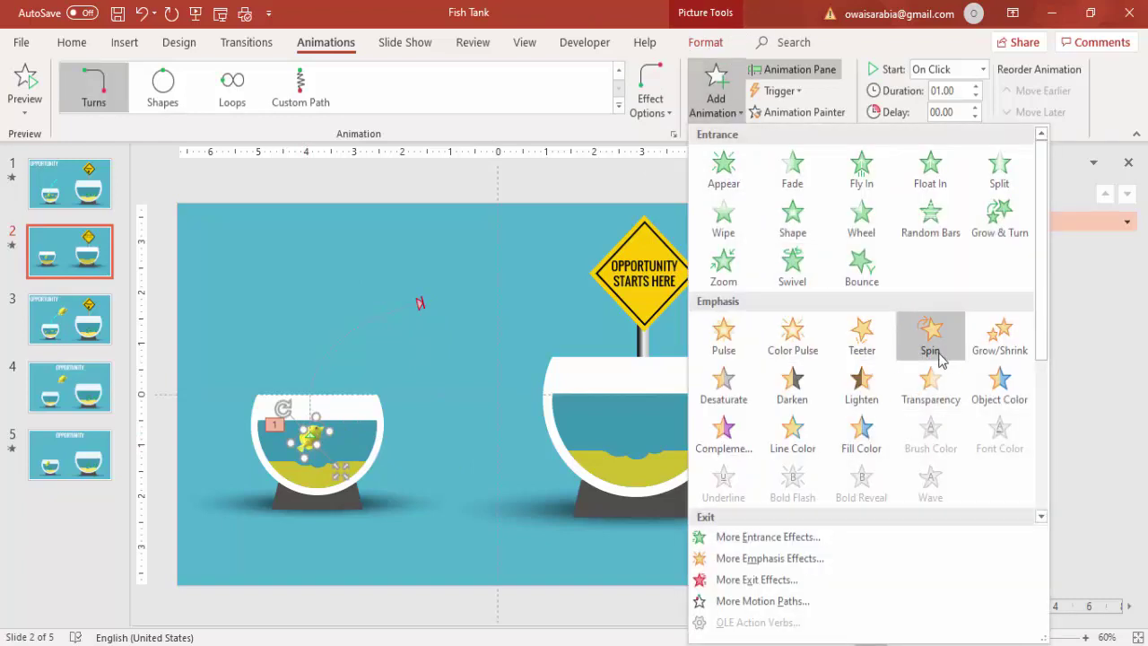
click(1002, 339)
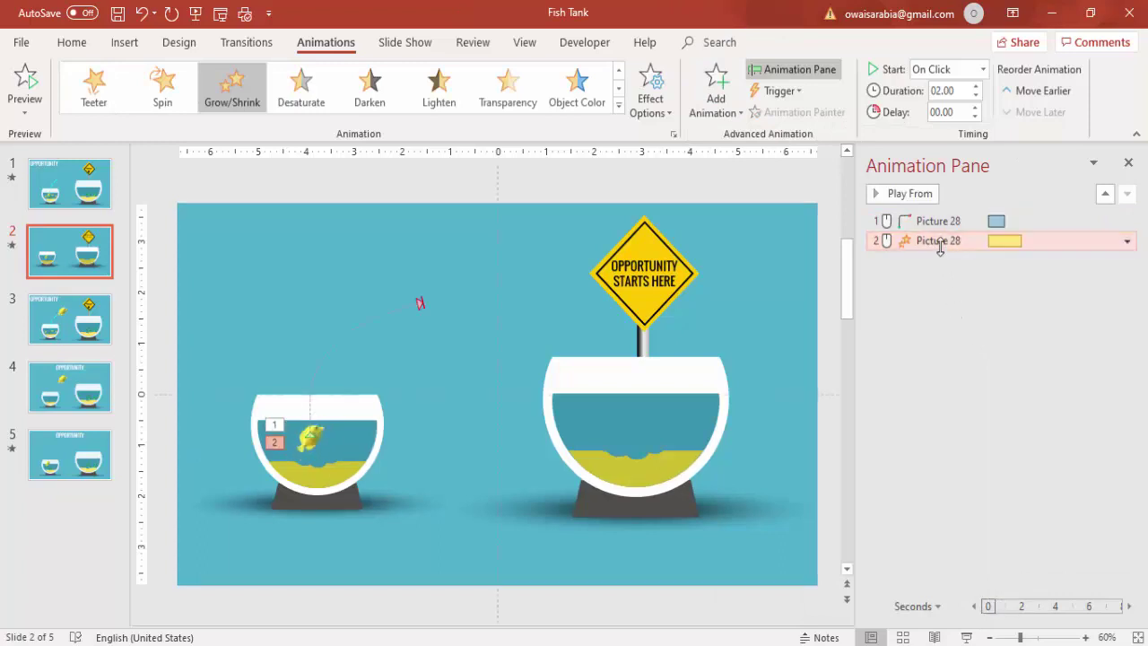
click(977, 69)
click(943, 105)
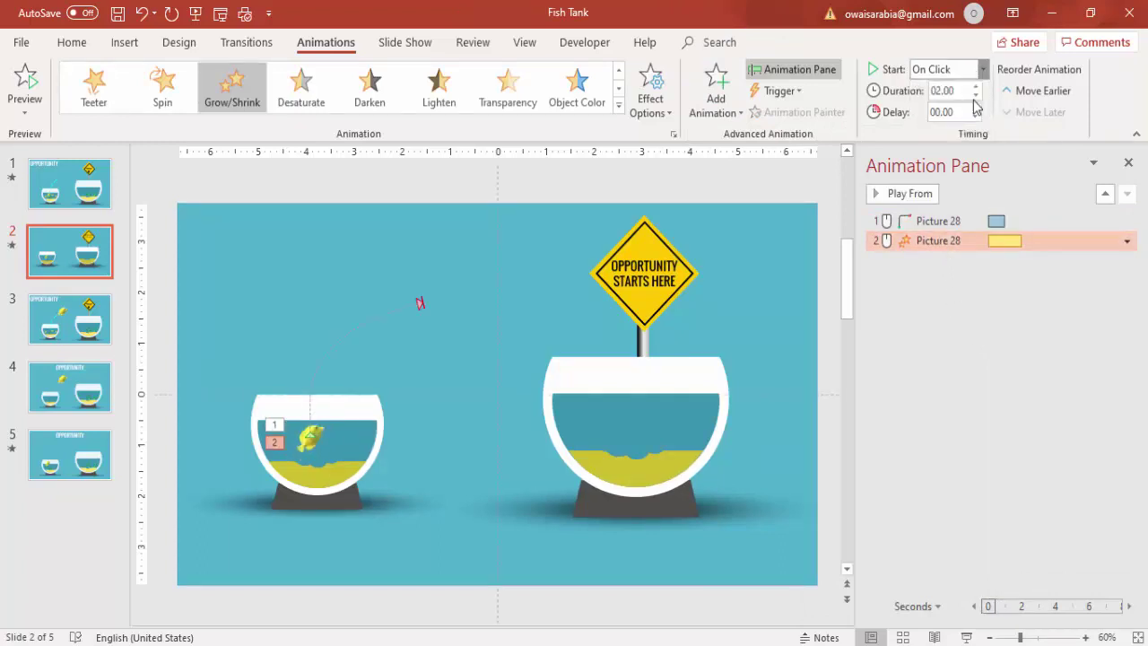
click(920, 242)
double_click(919, 242)
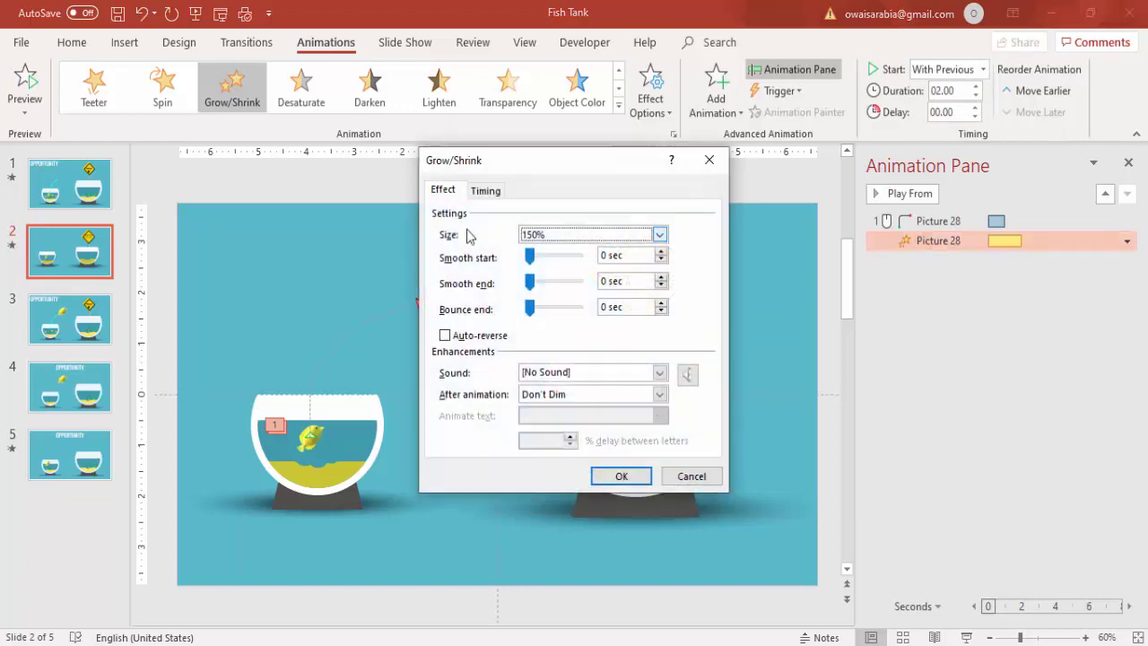
click(574, 235)
click(610, 336)
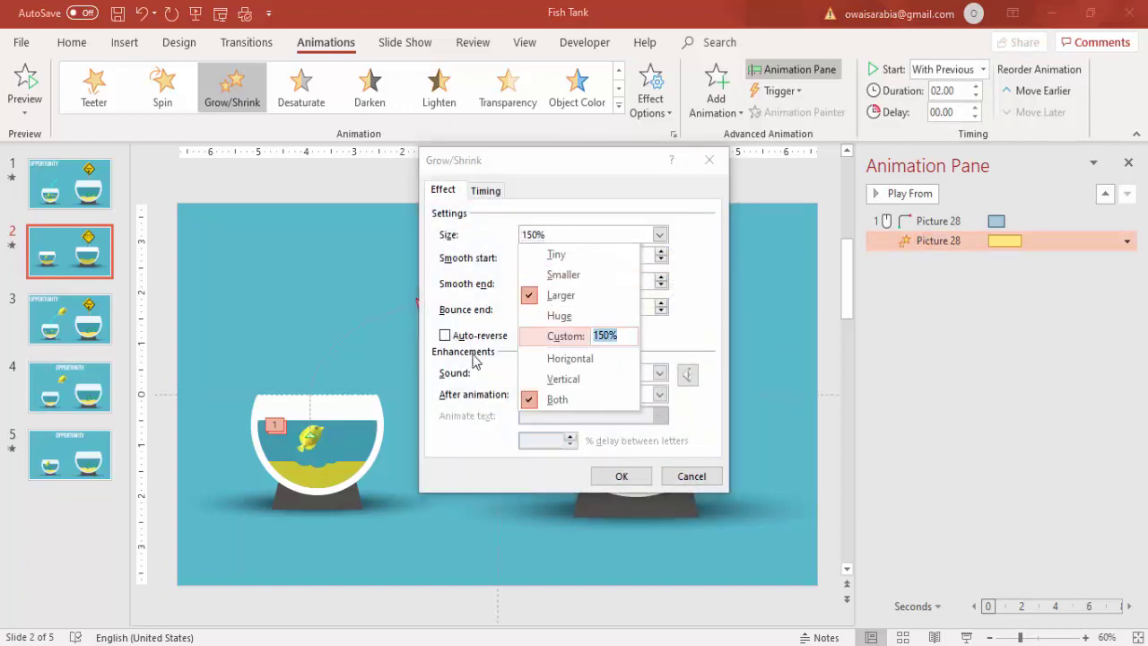